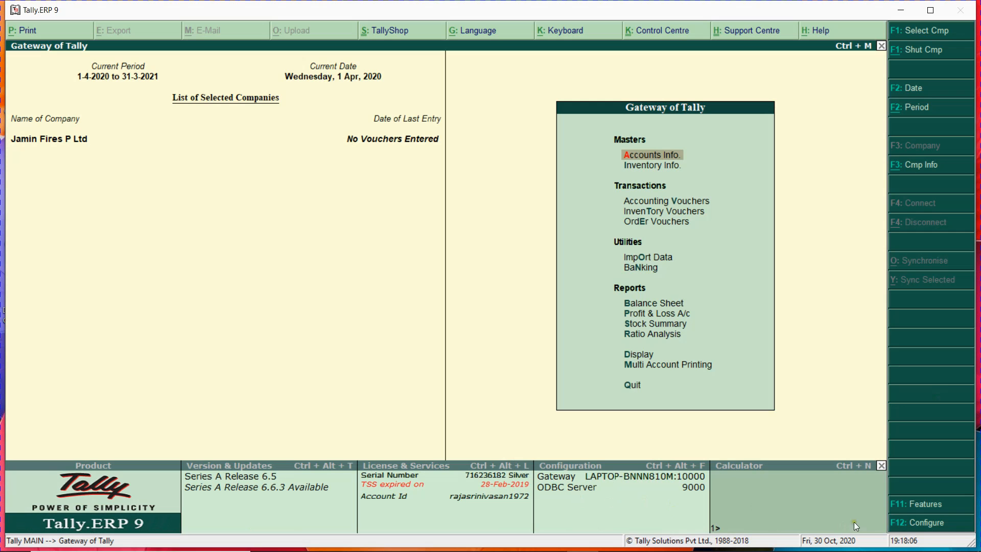
Step: Open the company's Accounting Features and review the general and outstanding management settings
left_click(909, 509)
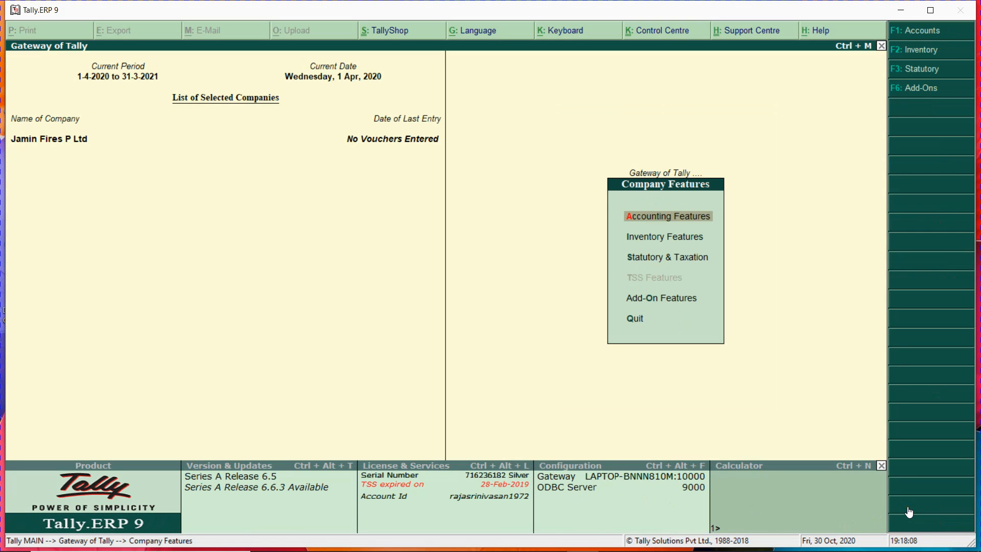
key("Return")
key("Down")
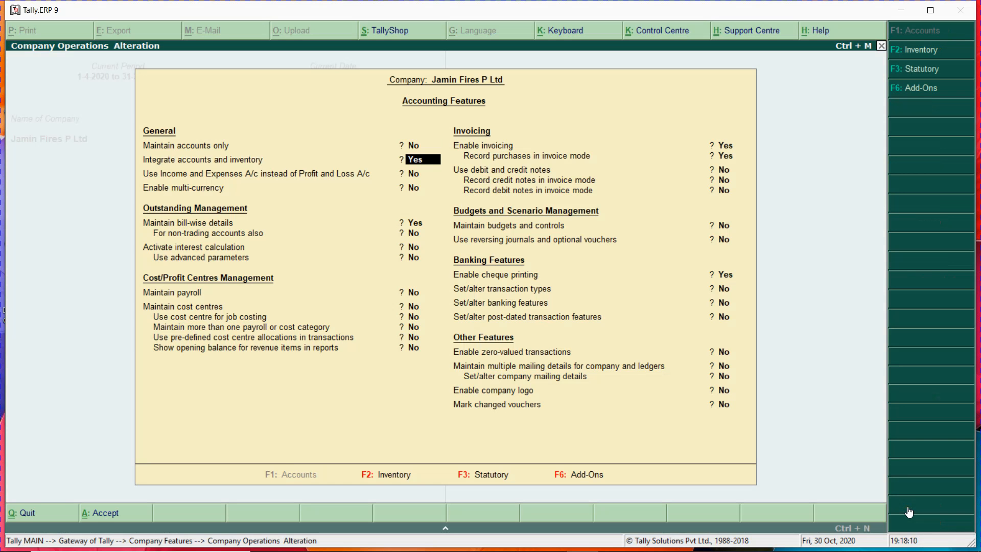
key("Down")
key("Down")
key("Down")
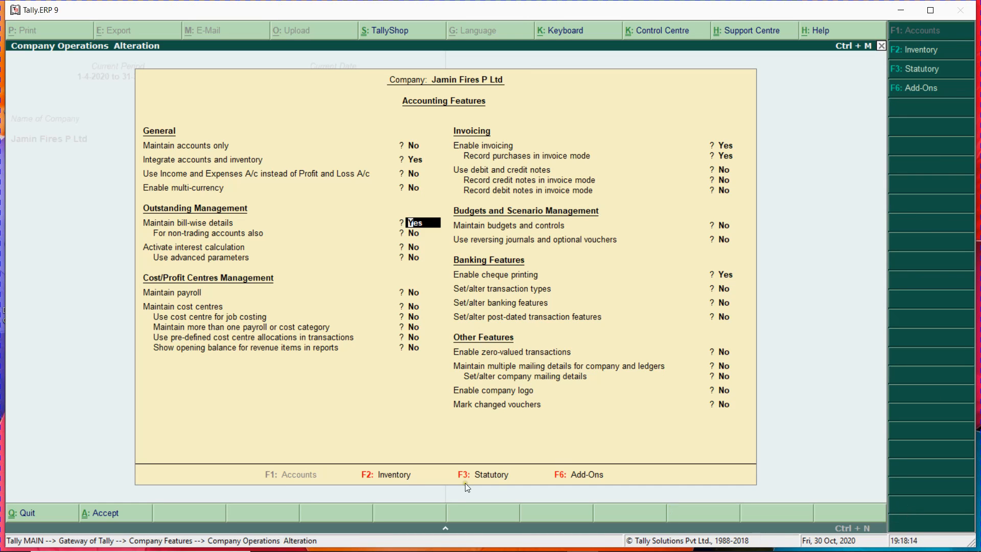
Step: Review the Inventory Features settings for stock categories, order processing and invoicing, then accept them and return to the Gateway of Tally
left_click(398, 476)
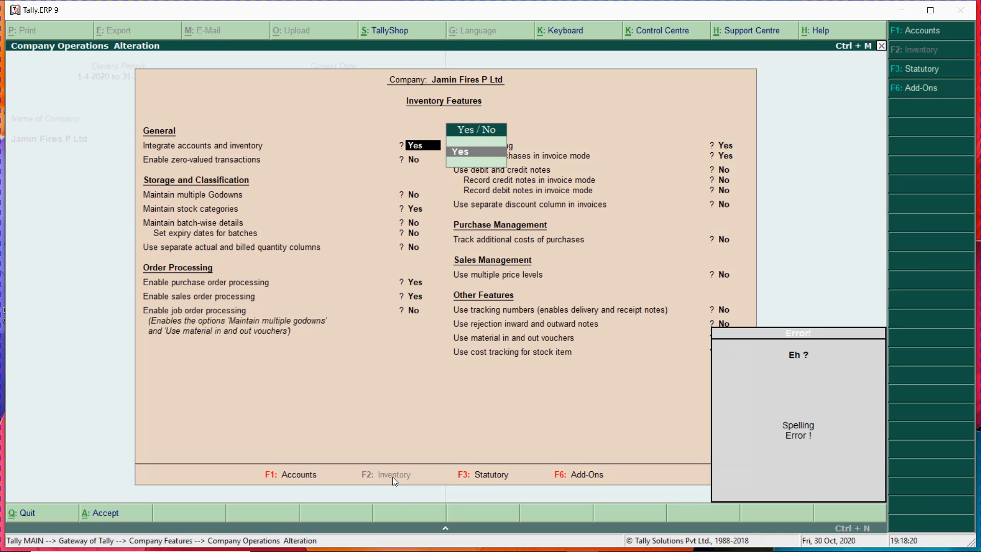
key("Return")
key("Return")
key("Return")
key("Return")
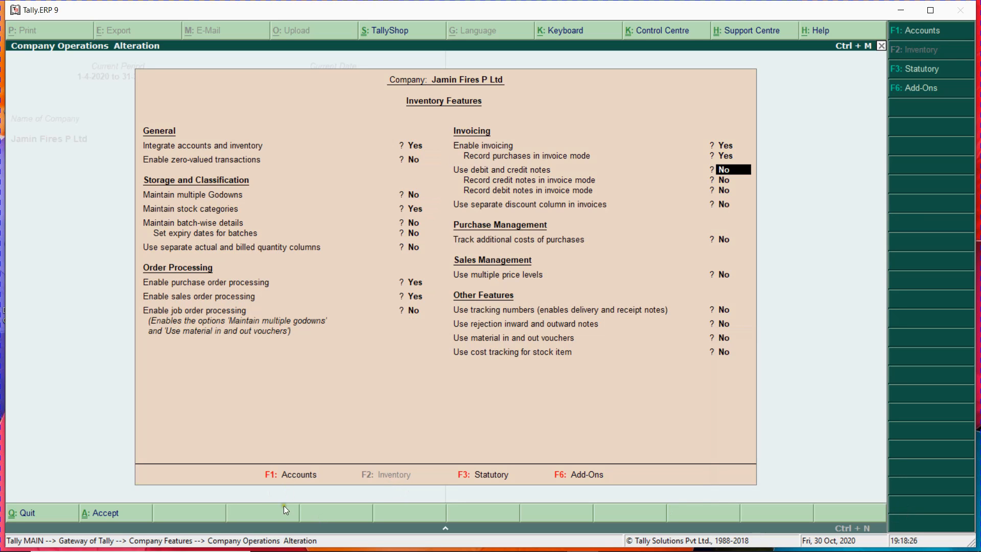
left_click(375, 295)
key("ctrl+a")
key("Escape")
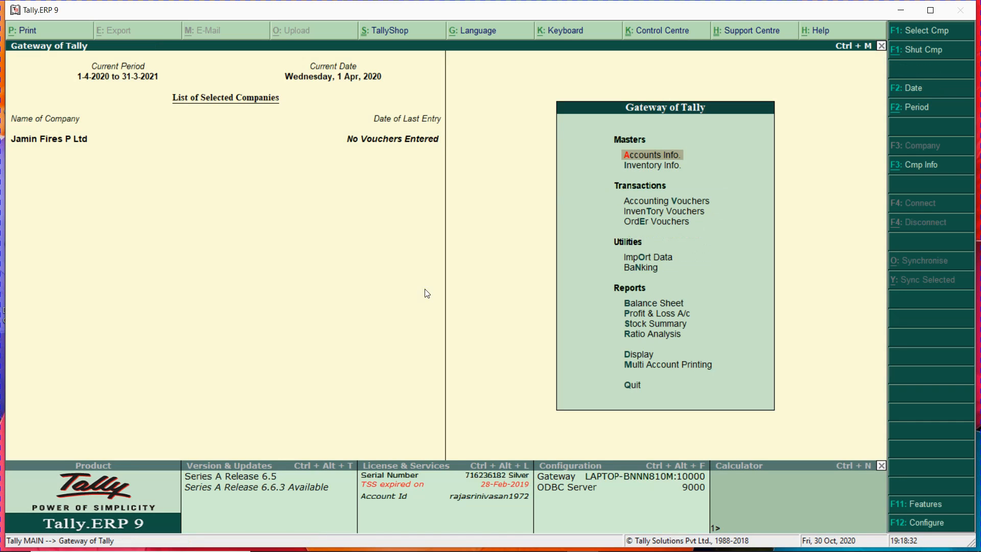
Step: Create a single stock group named Sony under Primary, without adding item quantities
key("i")
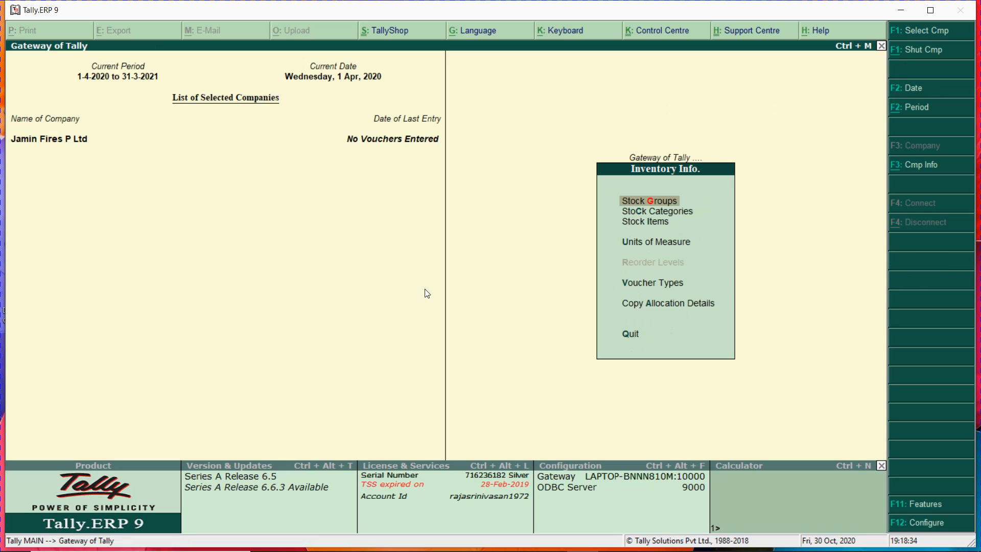
key("Return")
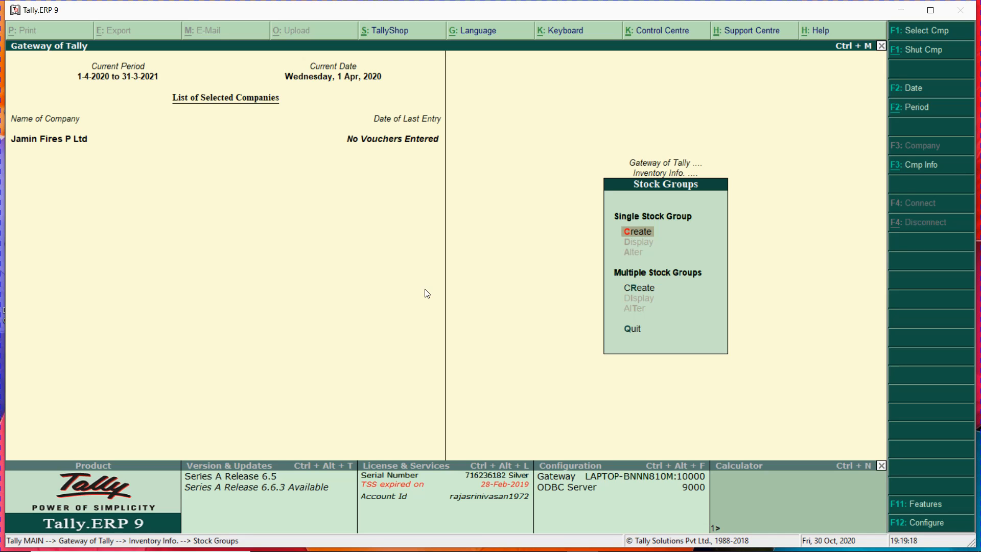
key("Return")
type("Sony")
key("Return")
key("Return")
key("Return")
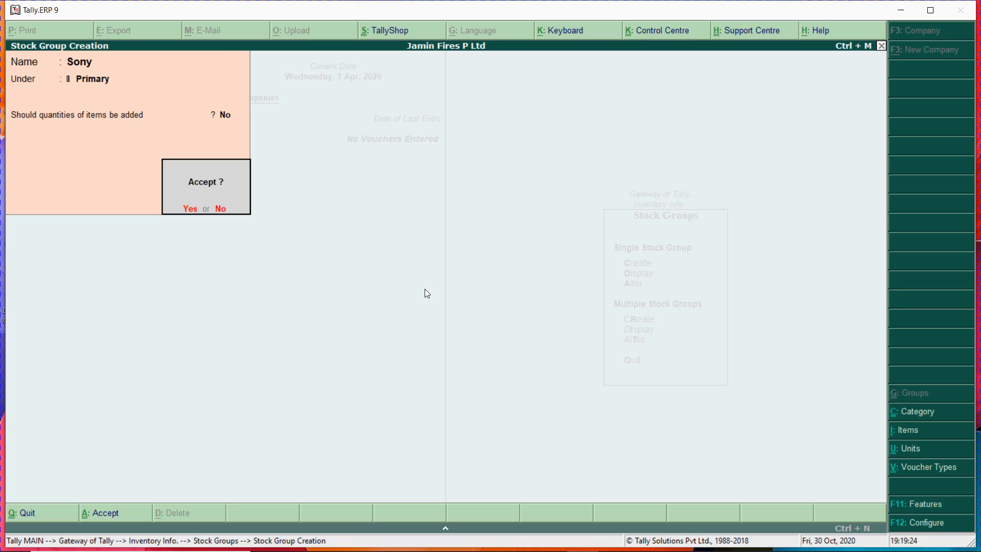
key("Return")
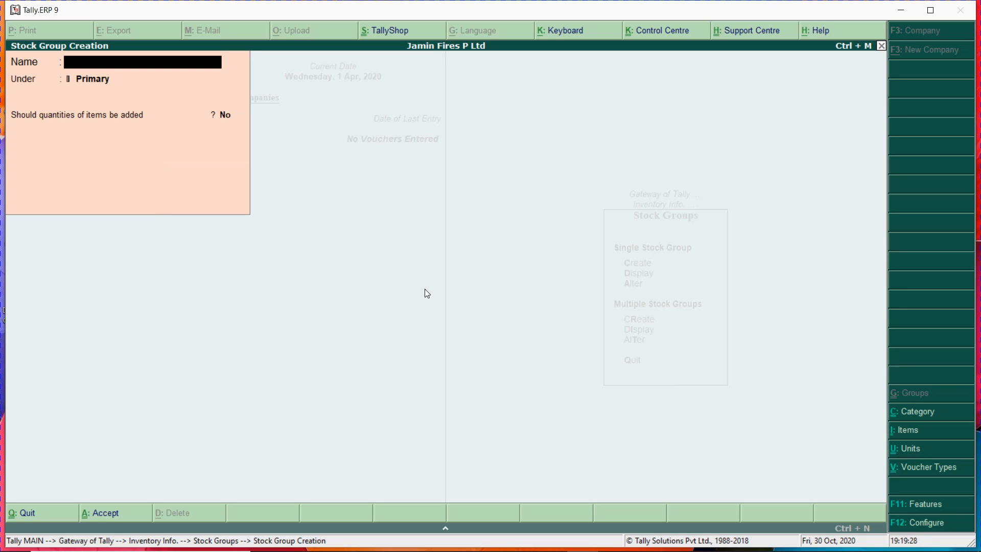
Step: Create a stock group named We Two under Primary, without adding item quantities
type("We Two")
key("Return")
key("Return")
key("Return")
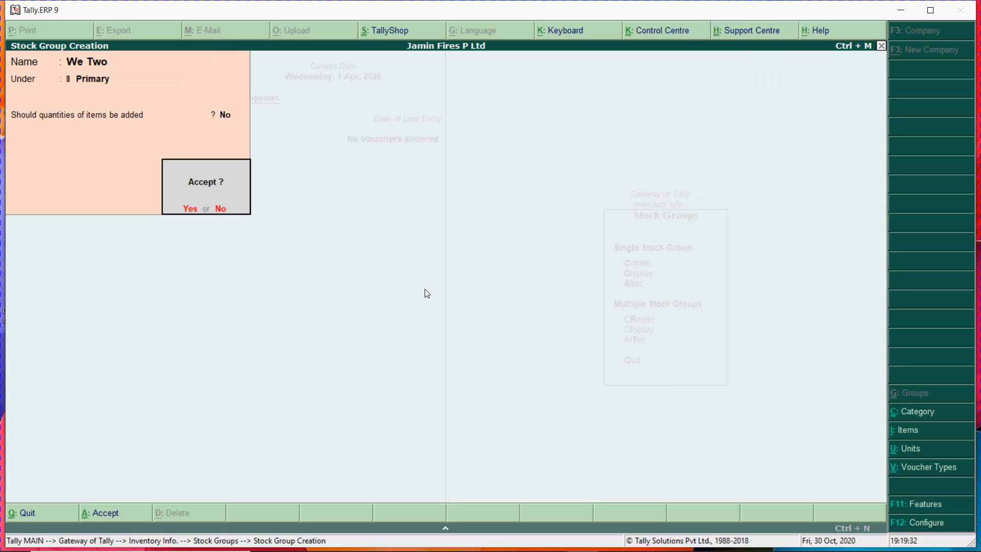
key("Return")
Step: Create a stock group named Standard under Primary without adding item quantities, and return to the Gateway of Tally
type("S")
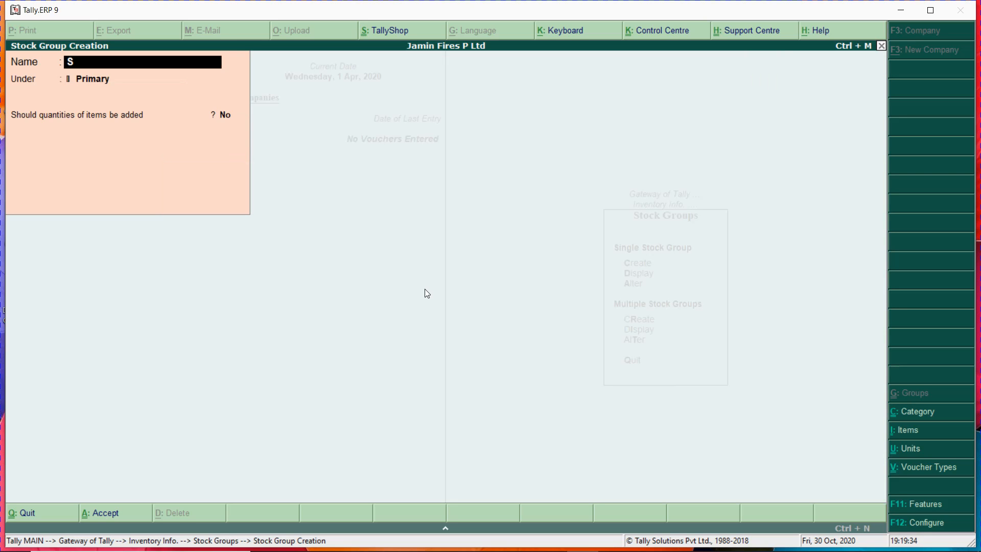
type("tandard")
key("Return")
key("Return")
key("Return")
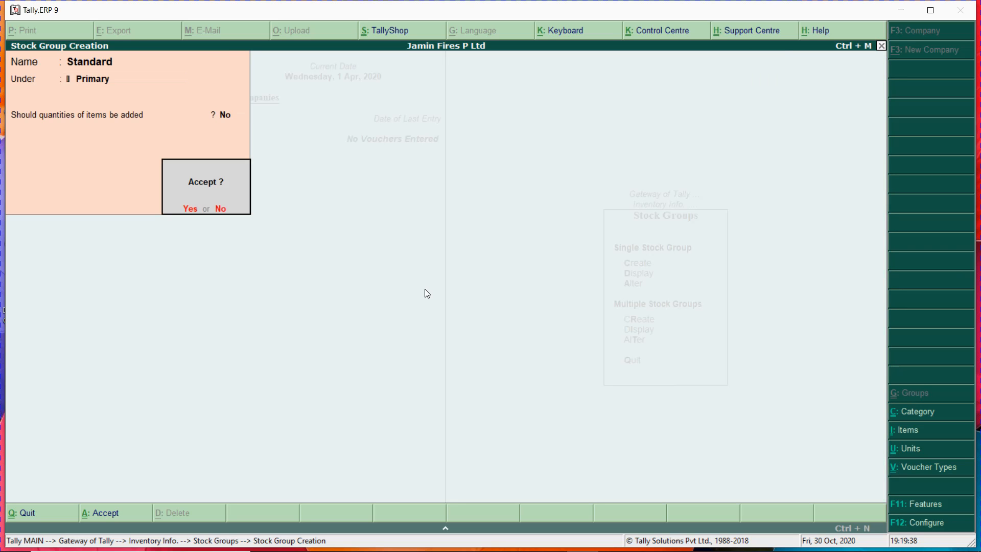
key("Return")
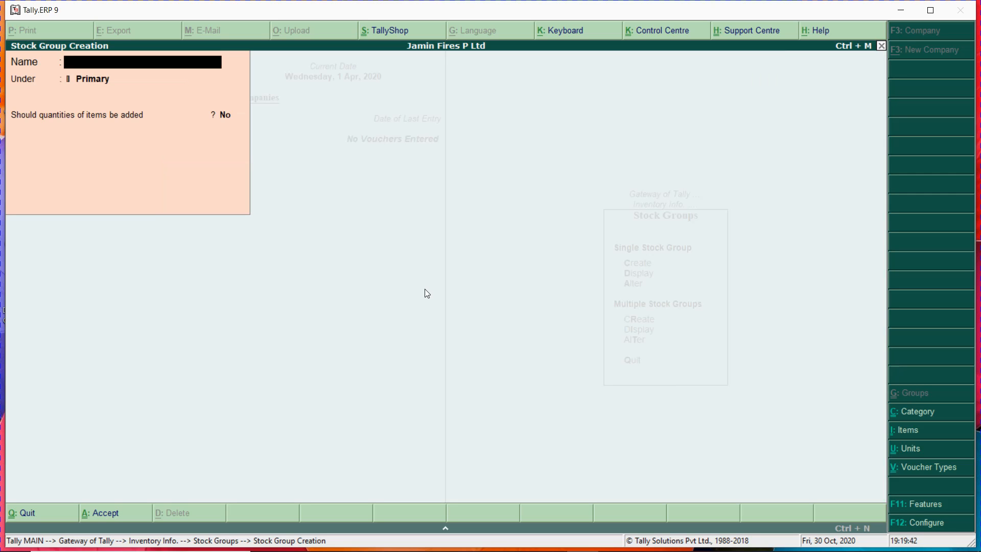
key("Escape")
key("Return")
key("Escape")
key("Escape")
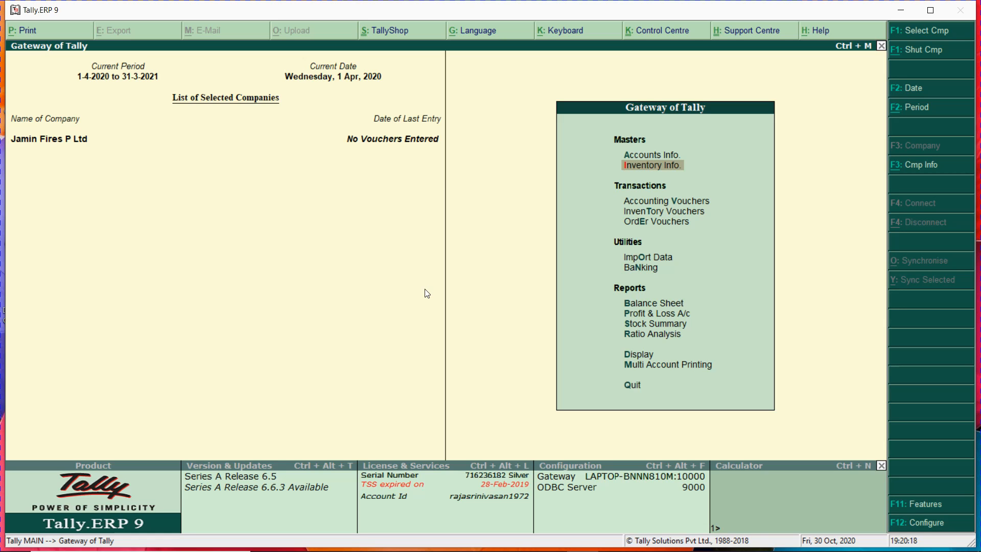
Step: Switch to the standard.pdf price list in Microsoft Edge to examine its product categories
key("alt+Tab")
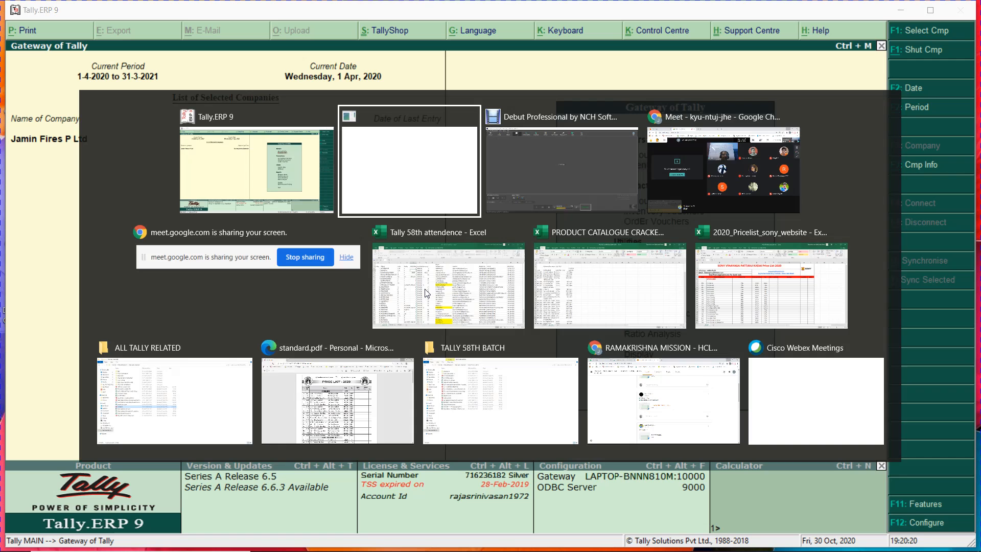
key("alt+Tab")
key("alt+Tab")
key("alt+Tab")
key("alt+Tab")
key("alt+Tab")
key("alt+Tab")
key("alt+Tab")
key("alt+Tab")
key("Escape")
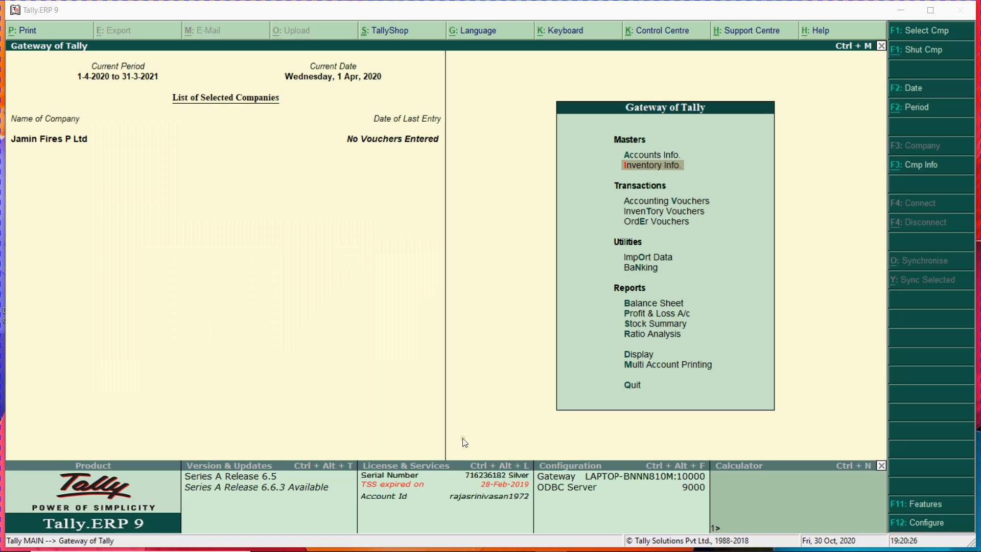
left_click(487, 543)
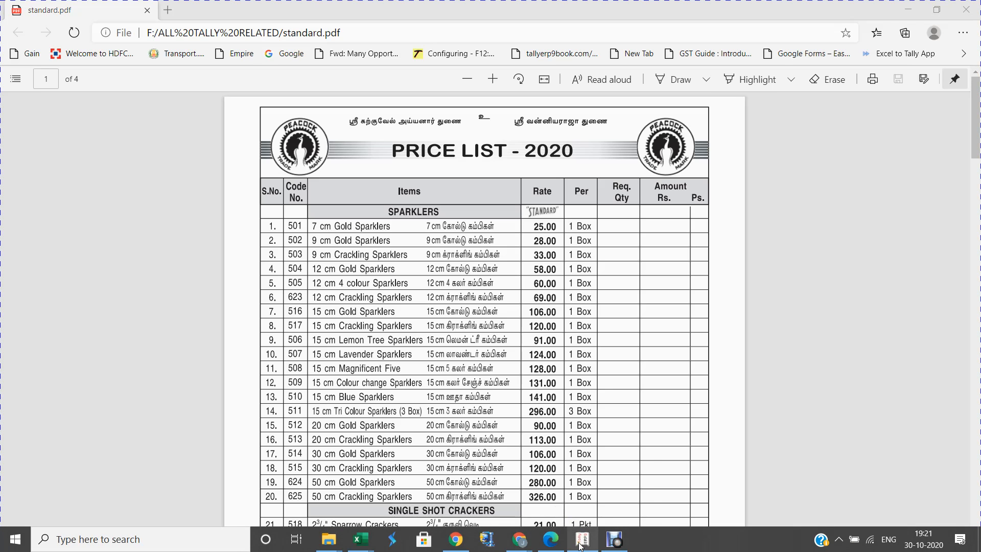
Step: Switch back to Tally.ERP 9 and start a multiple stock category creation under All Items
mouse_move(581, 546)
left_click(578, 495)
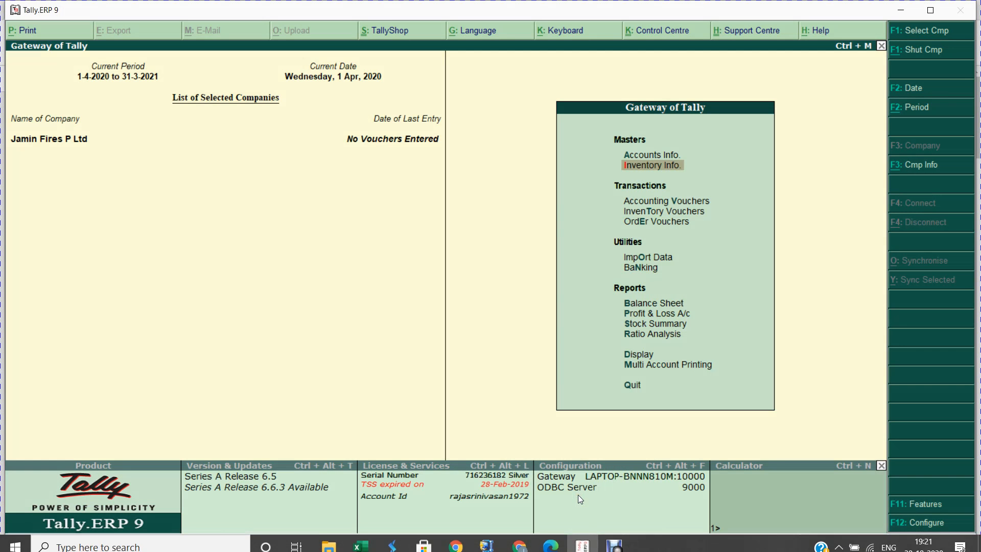
key("Return")
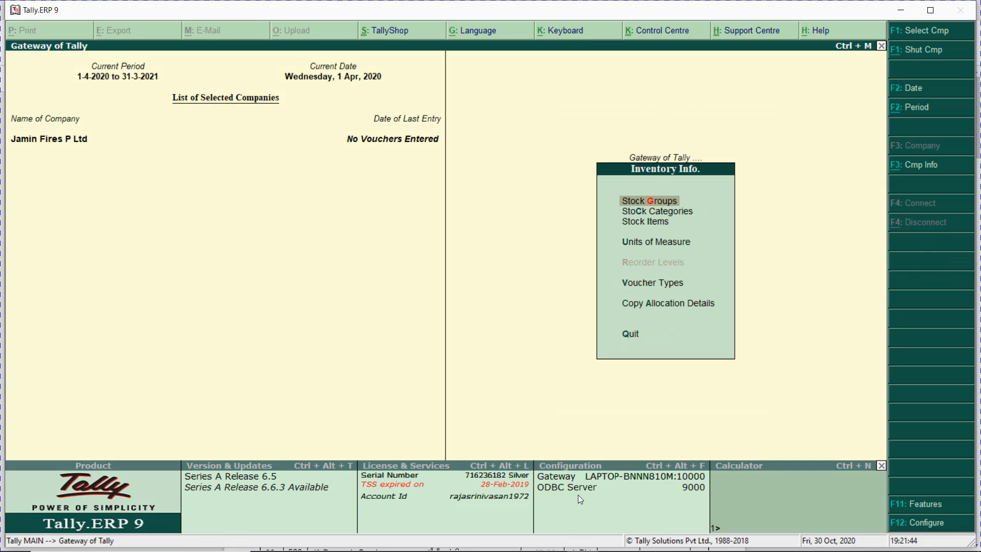
key("Down")
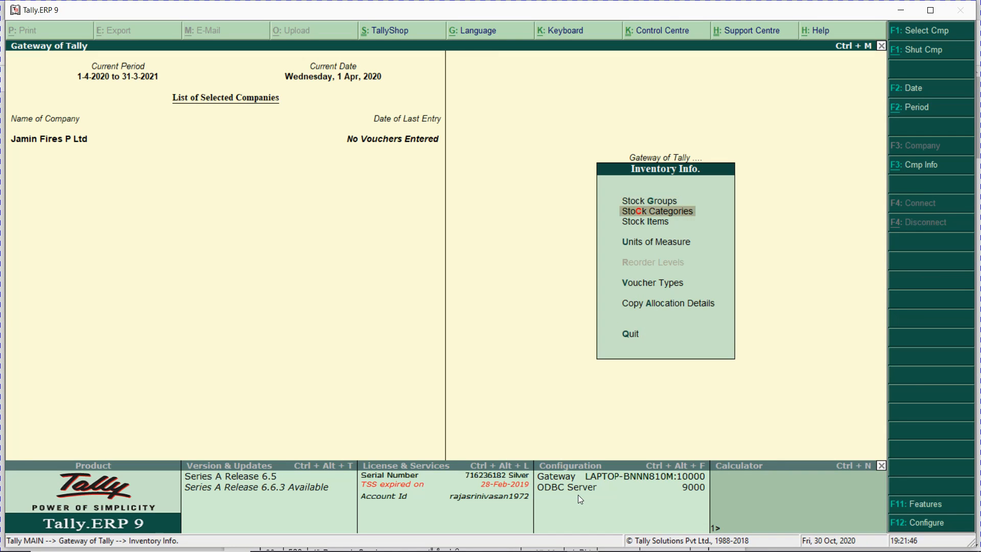
key("Return")
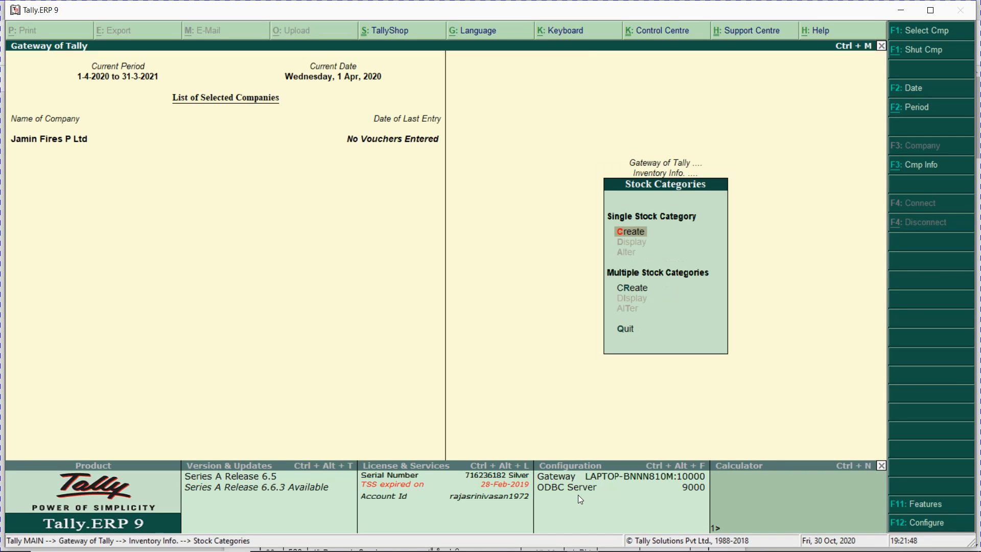
key("r")
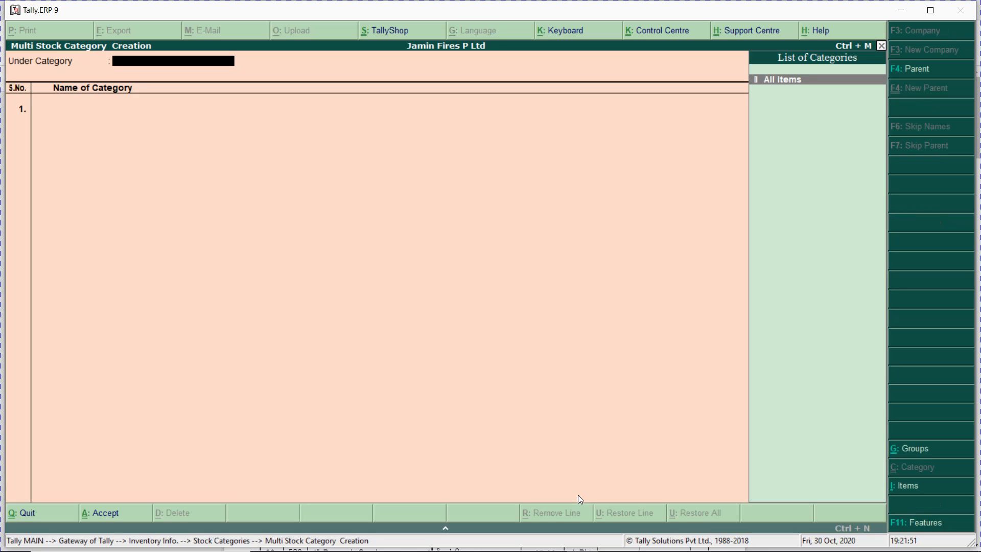
key("Return")
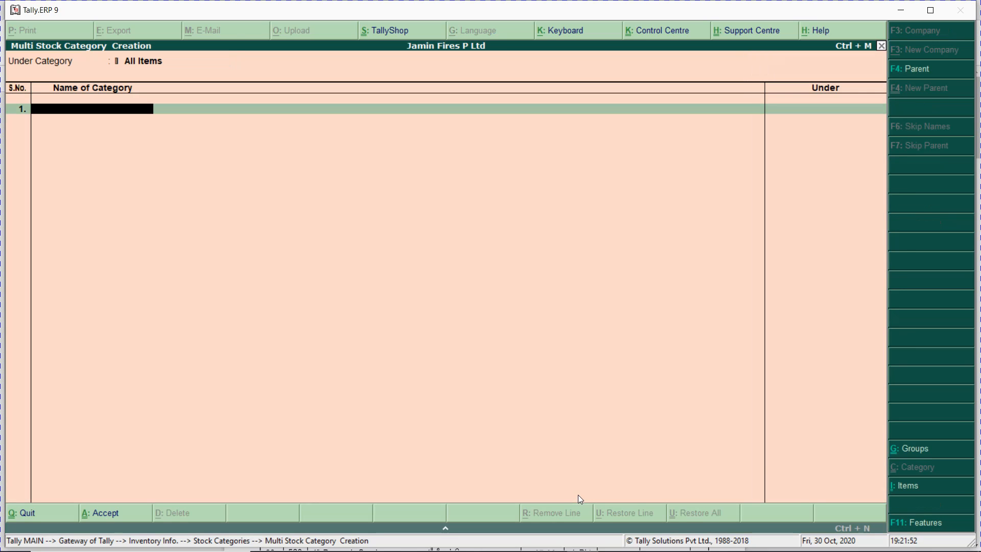
Step: Check the first section heading in the PDF price list and add Sparklers as a stock category under Primary
key("alt+Tab")
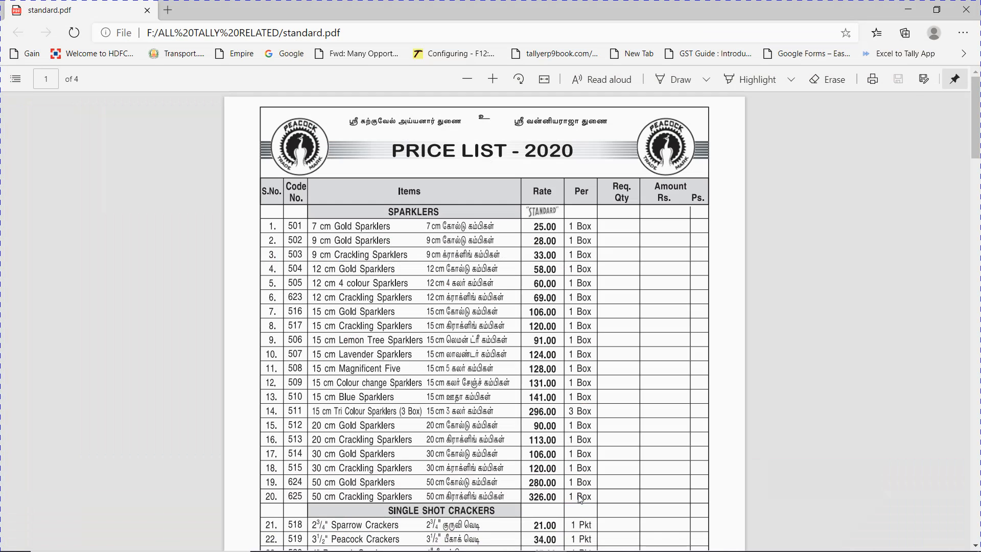
key("alt+Tab")
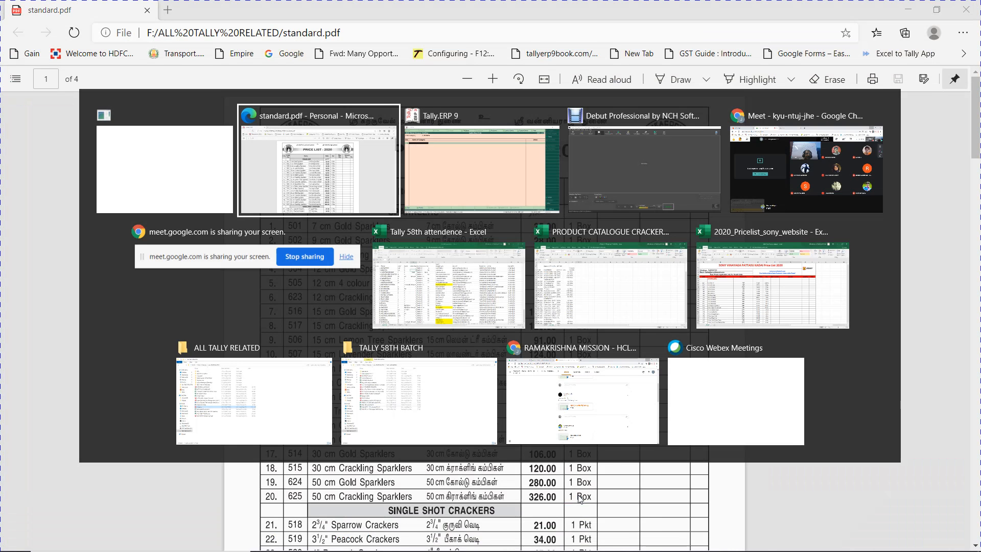
key("alt+Tab")
key("alt+Tab")
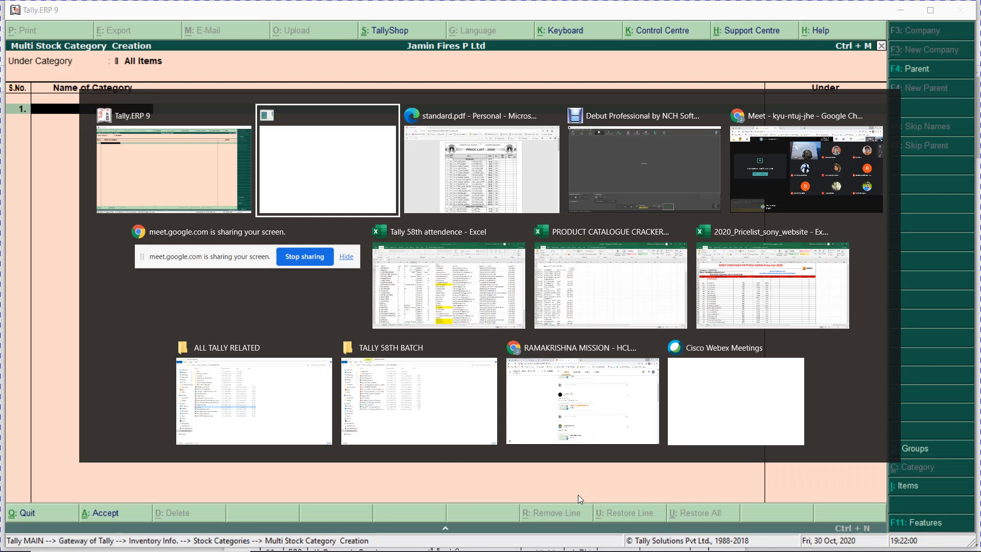
key("alt+Tab")
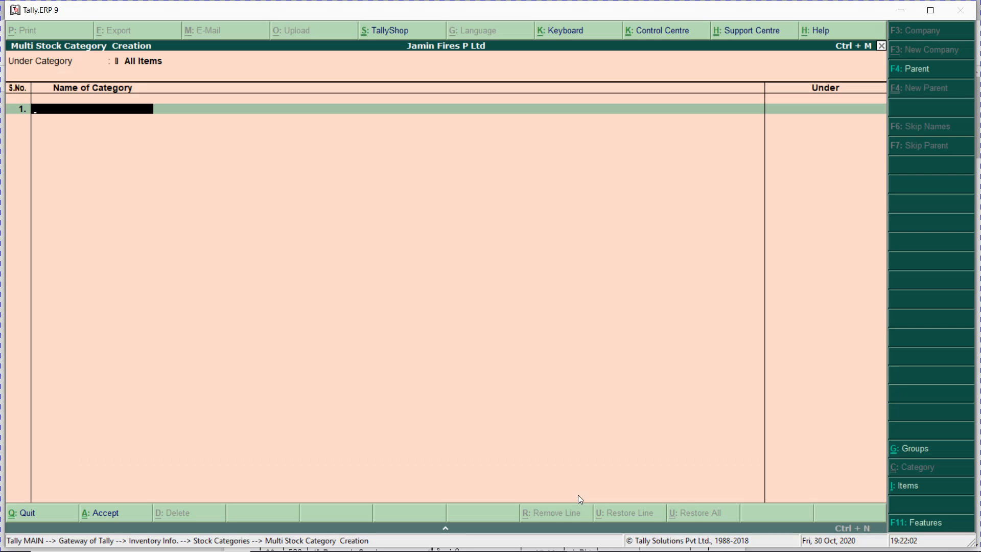
key("alt+Tab")
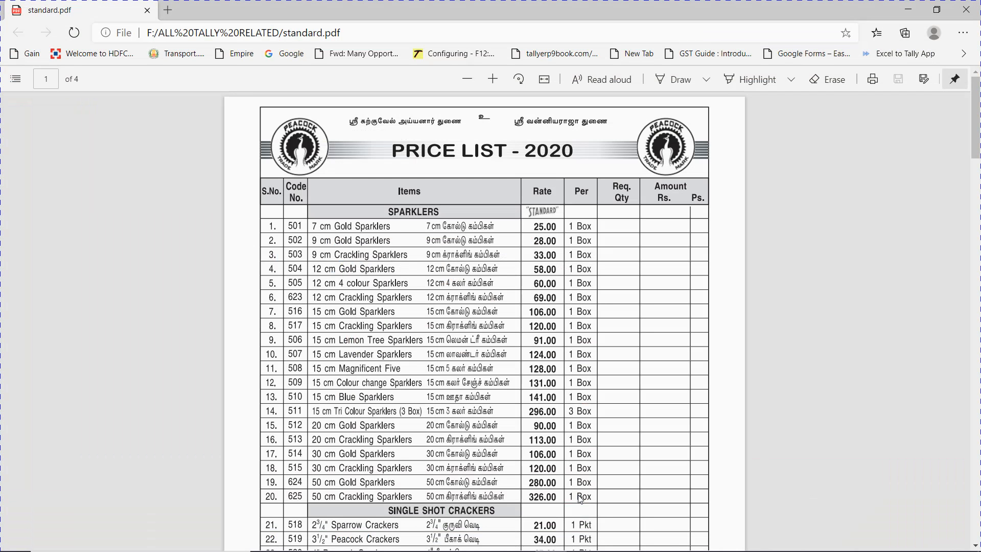
key("alt+Tab")
type("S")
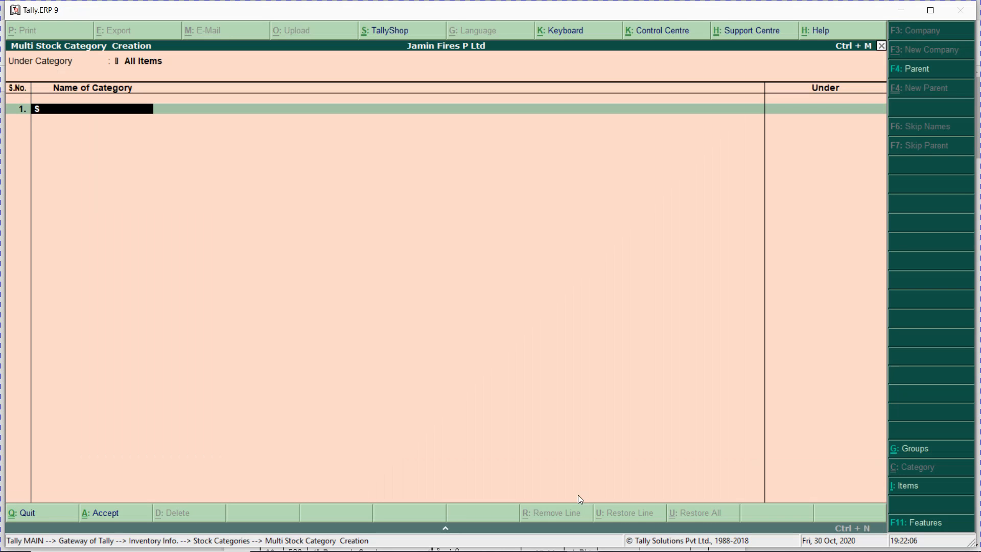
type("parklers")
key("Return")
key("Return")
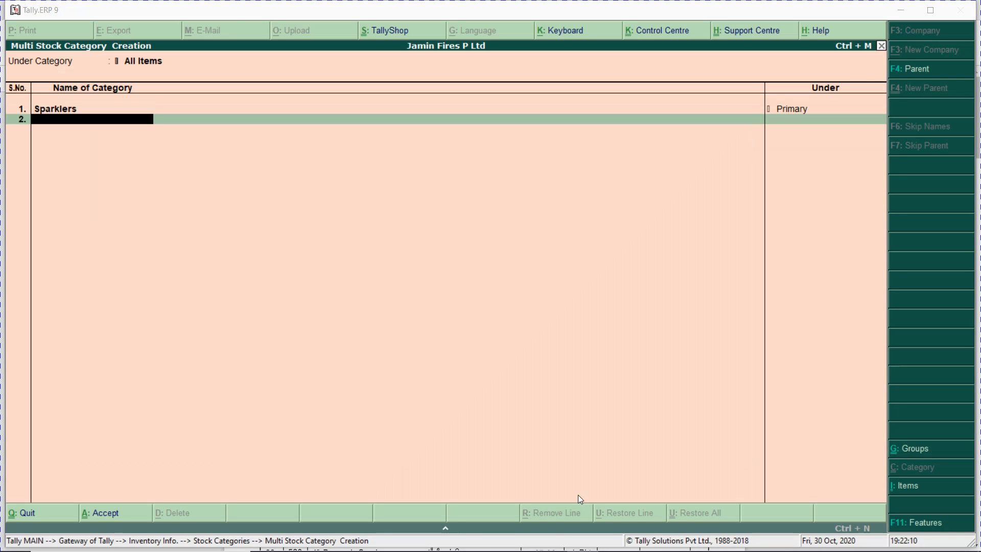
Step: Look up the section after Sparklers in the PDF price list and add Single Shot as a category under Primary
key("alt+Tab")
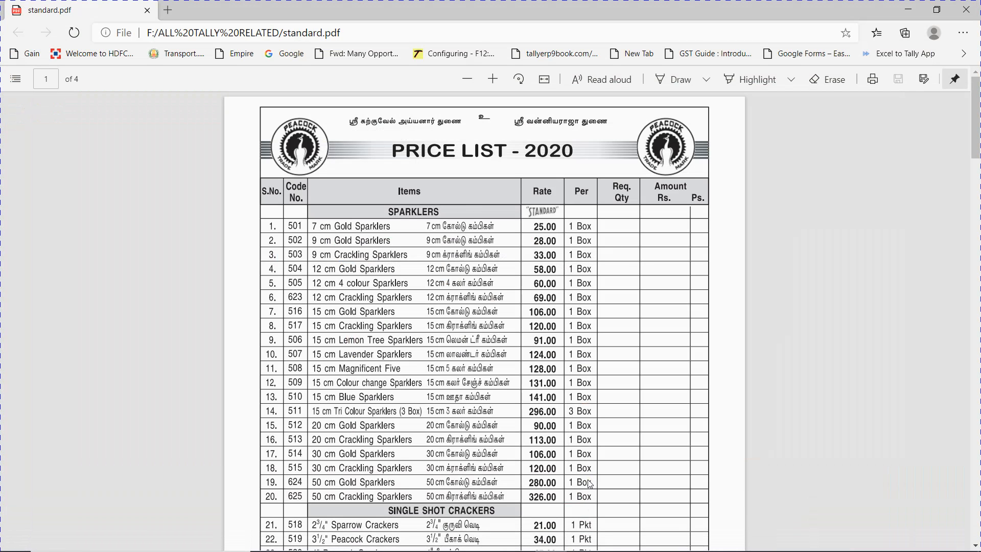
left_click_drag(976, 98, 977, 143)
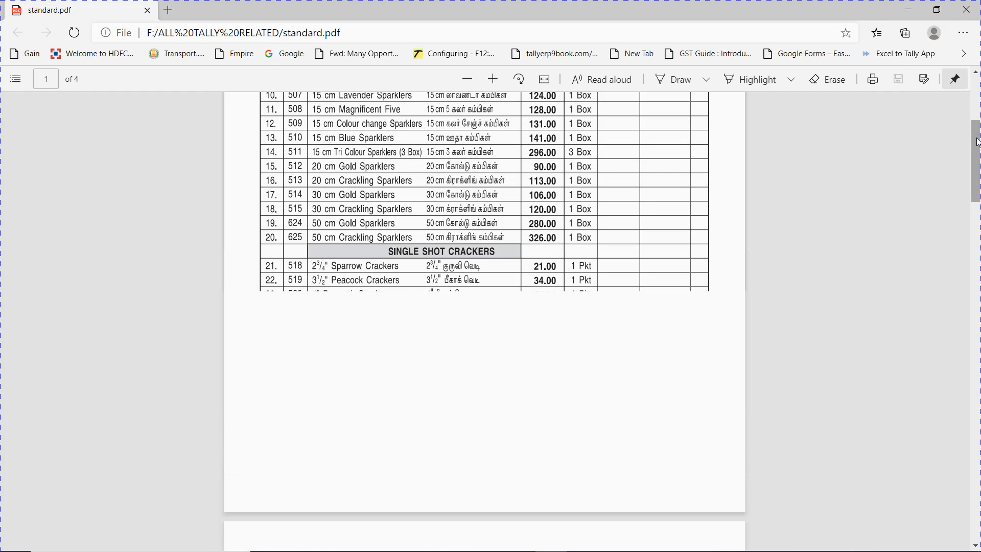
key("alt+Tab")
type("Single Shot")
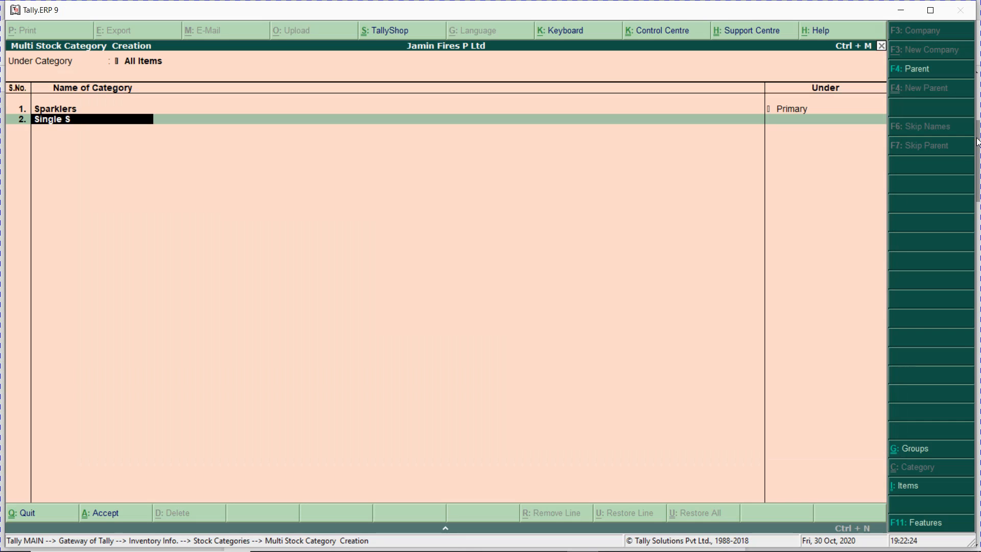
key("Return")
key("Return")
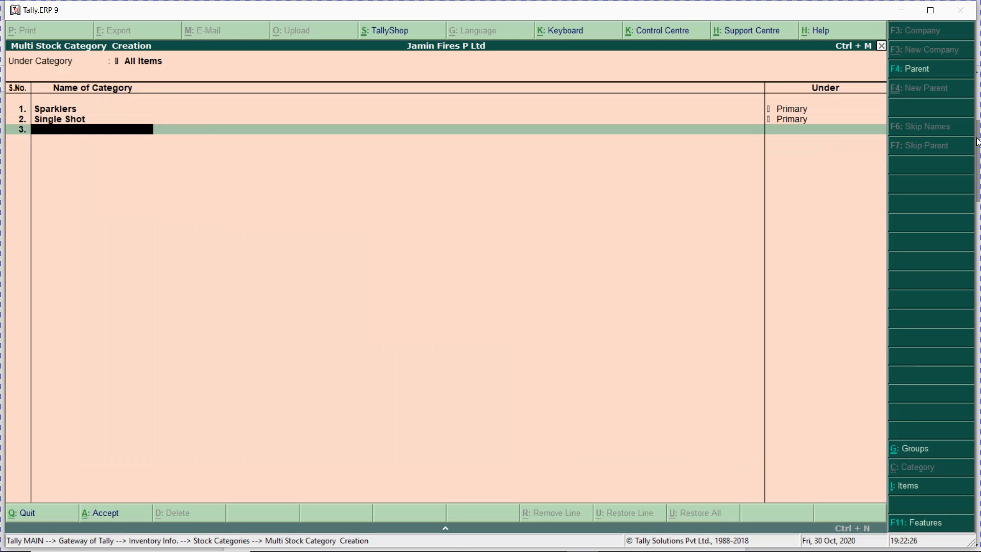
Step: Add Double Shot, Trible Shot and Seven Shot as stock categories under Primary
type("Double Shot")
key("Return")
key("Return")
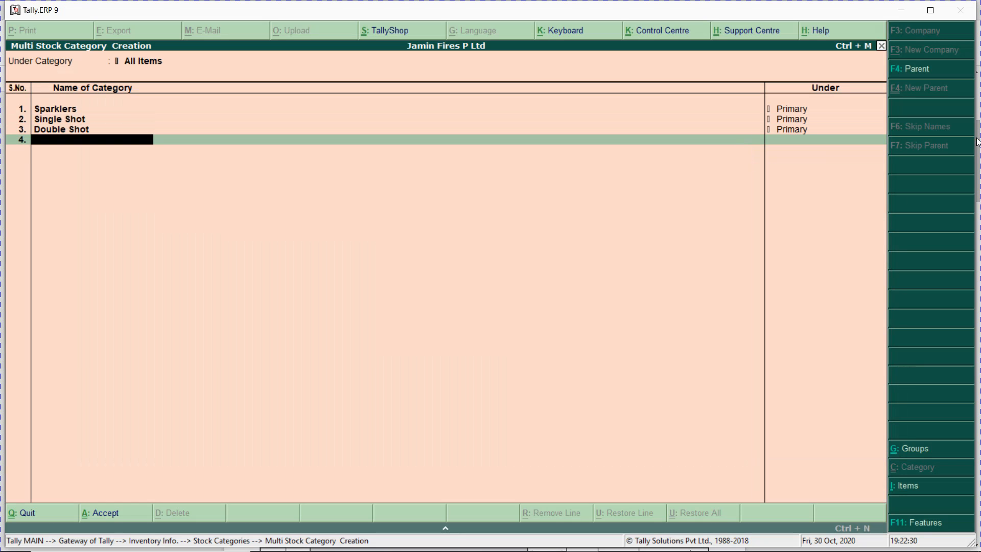
type("Trible Shot")
key("Return")
key("Return")
type("Seven Shot")
key("Return")
key("Return")
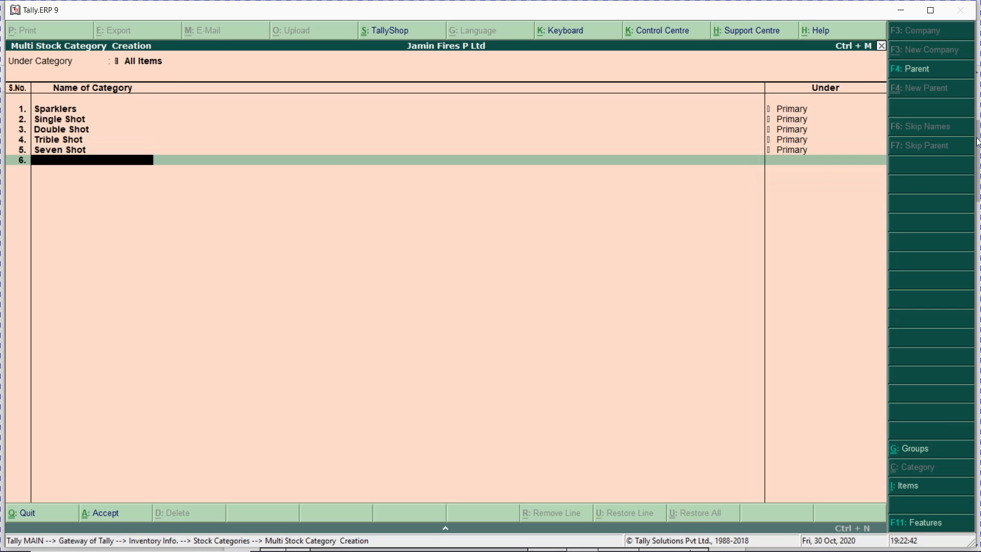
Step: Check the section after Single Shot in the PDF price list and add Electric Crakers as a category under Primary
key("alt+Tab")
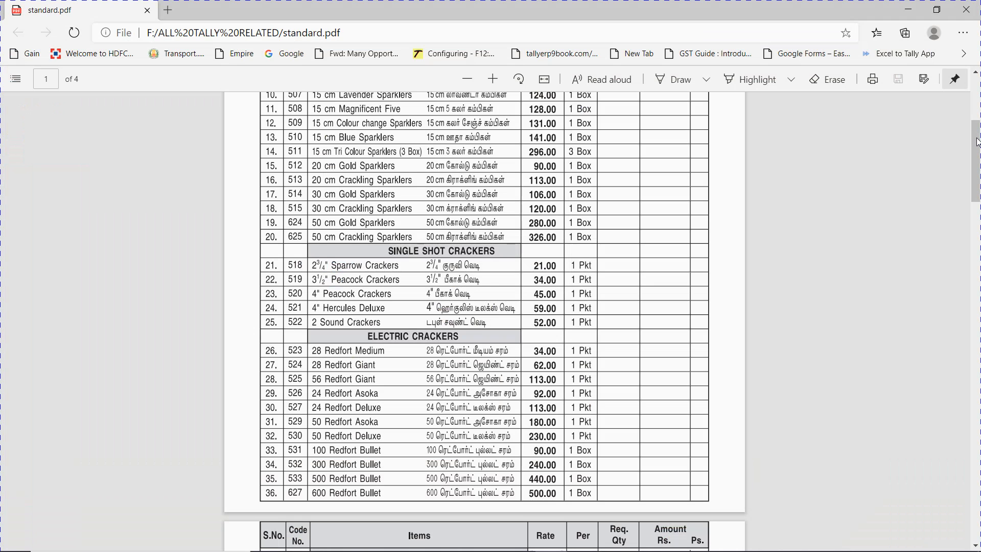
key("alt+Tab")
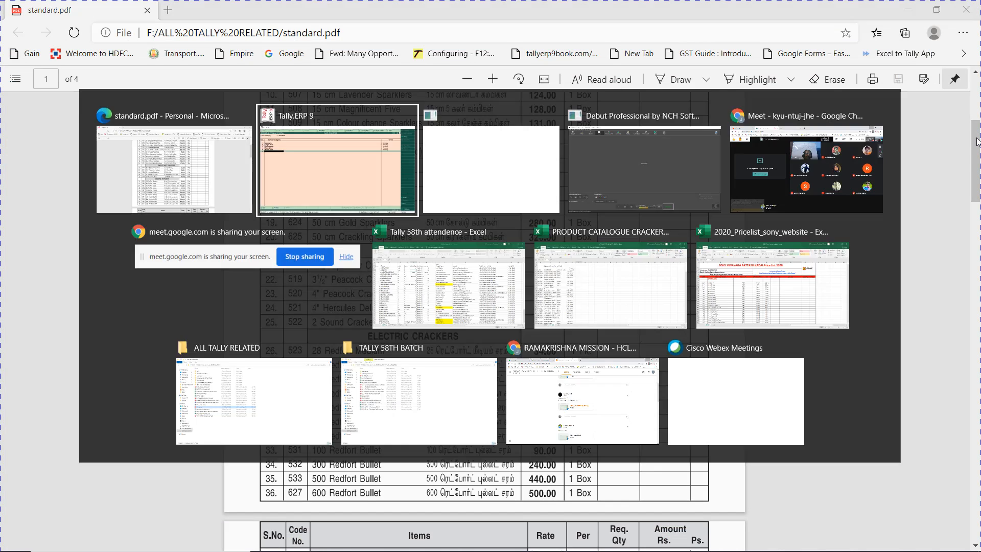
type("Elec")
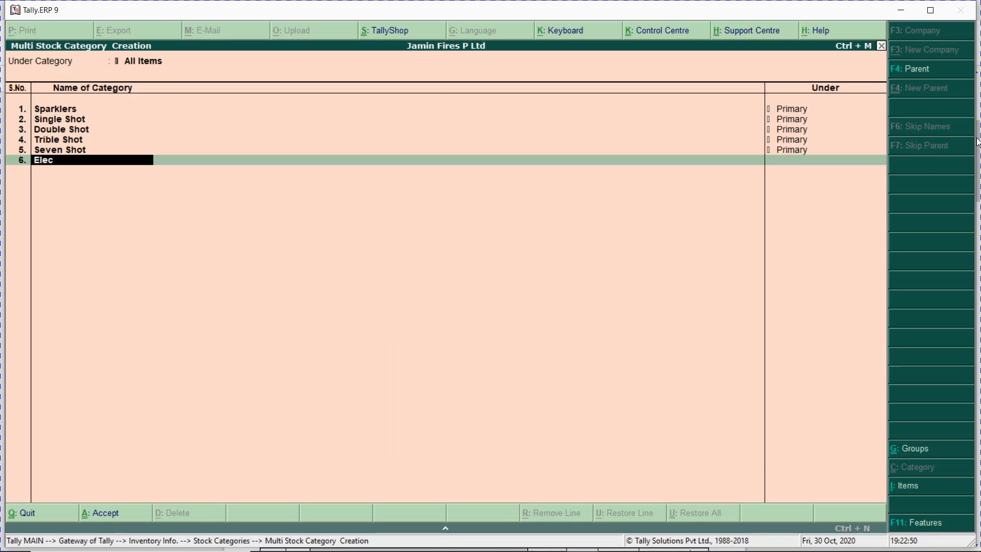
type("tric Crakers")
key("Return")
key("Return")
Step: Switch to the PDF price list and examine the section headings that follow Electric Crackers on page 2
key("alt+Tab")
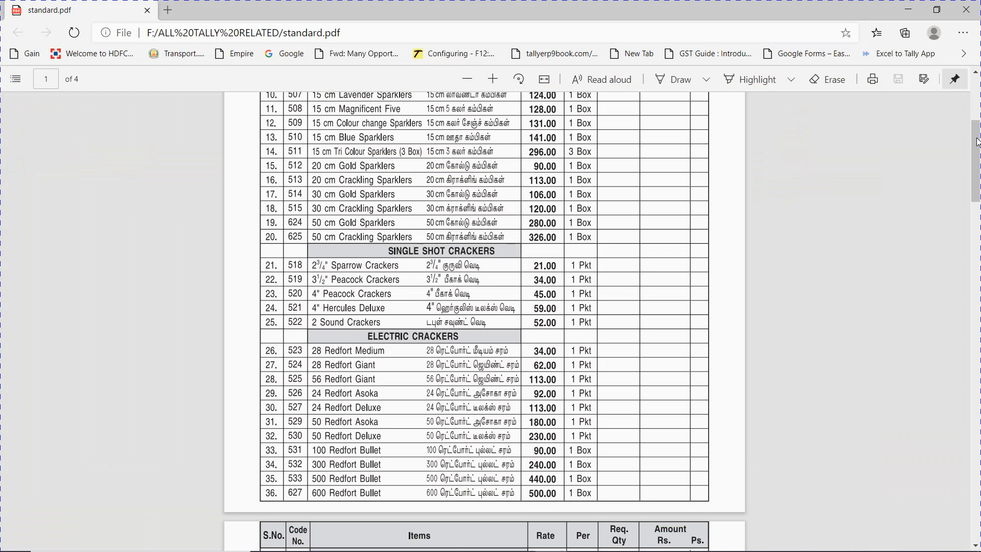
scroll(977, 142, "down", 5)
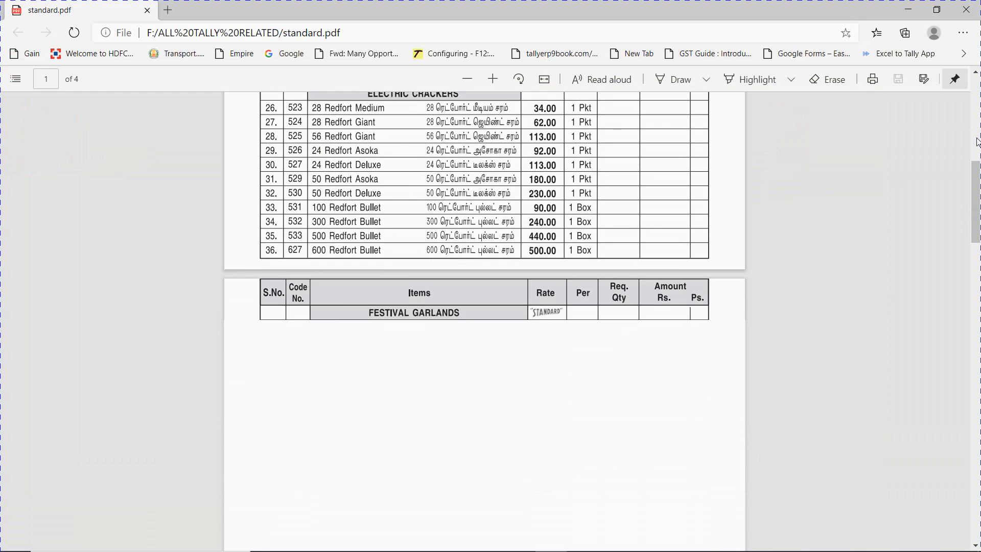
scroll(977, 142, "down", 10)
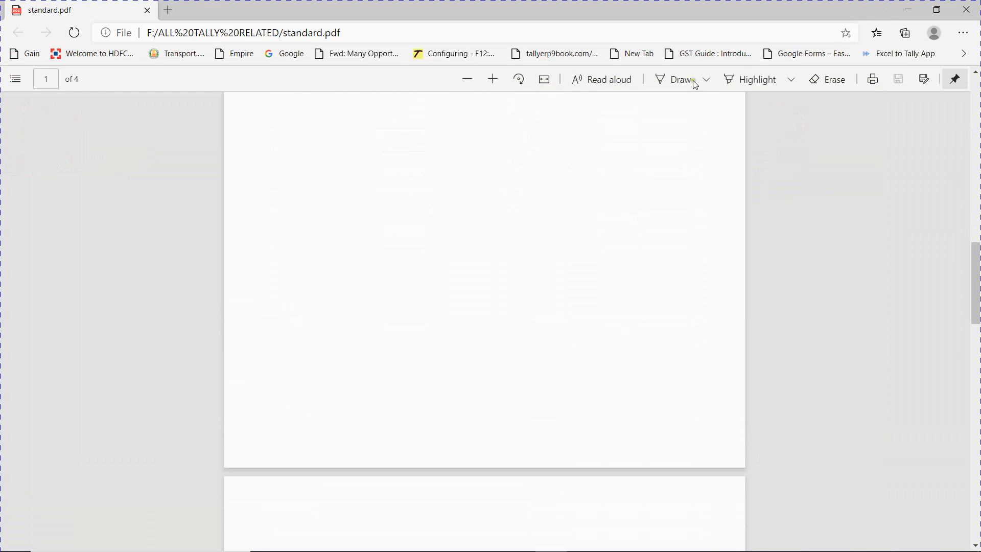
scroll(675, 203, "up", 2)
left_click(675, 203)
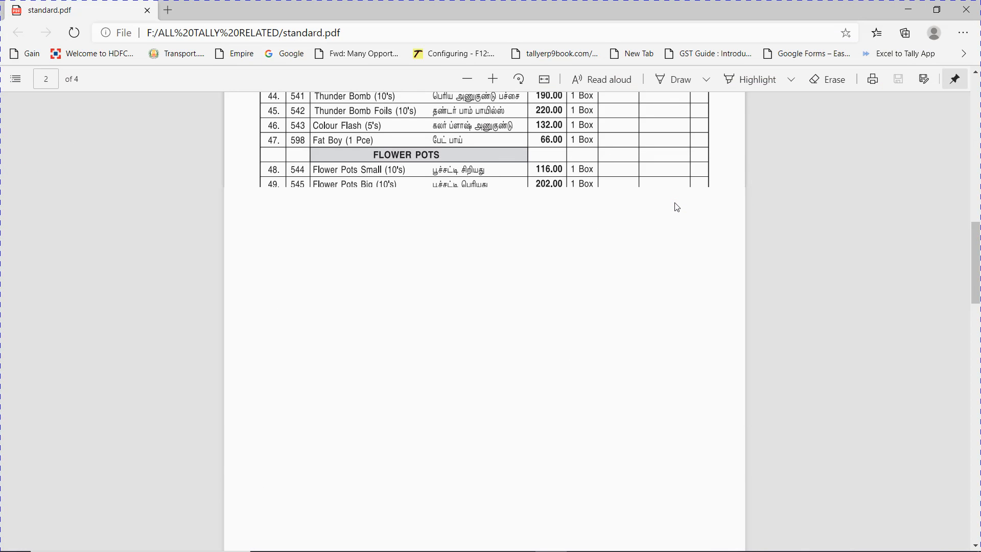
scroll(678, 208, "up", 4)
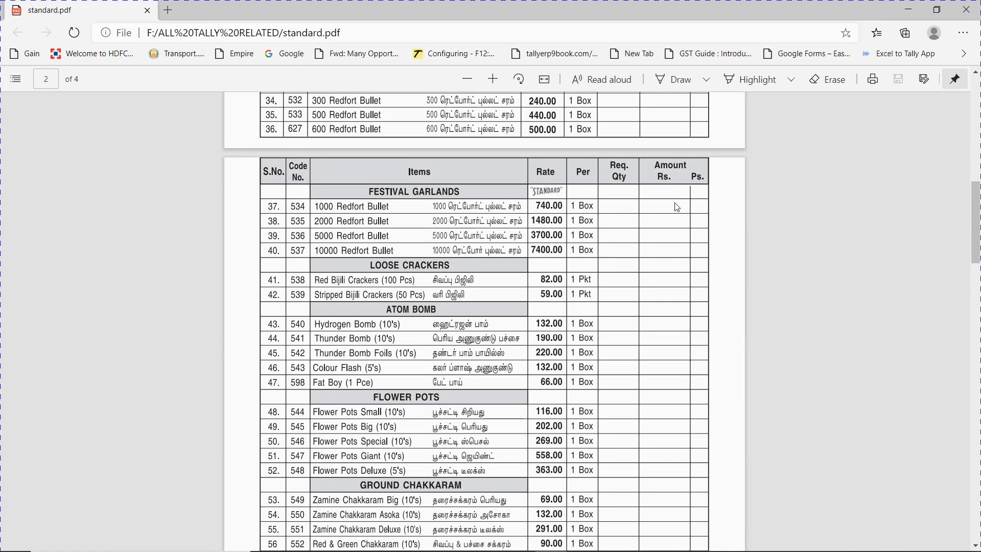
scroll(677, 207, "up", 5)
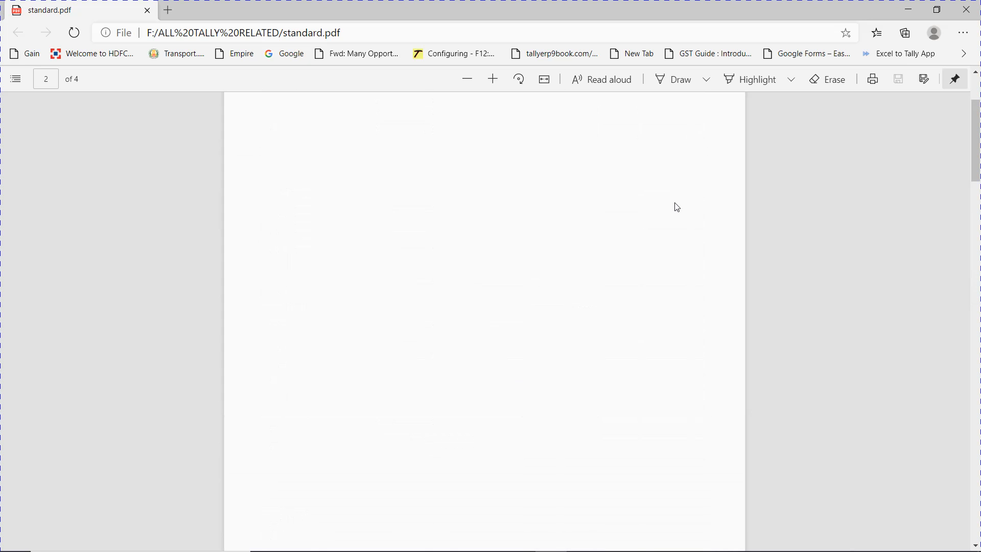
scroll(678, 207, "up", 3)
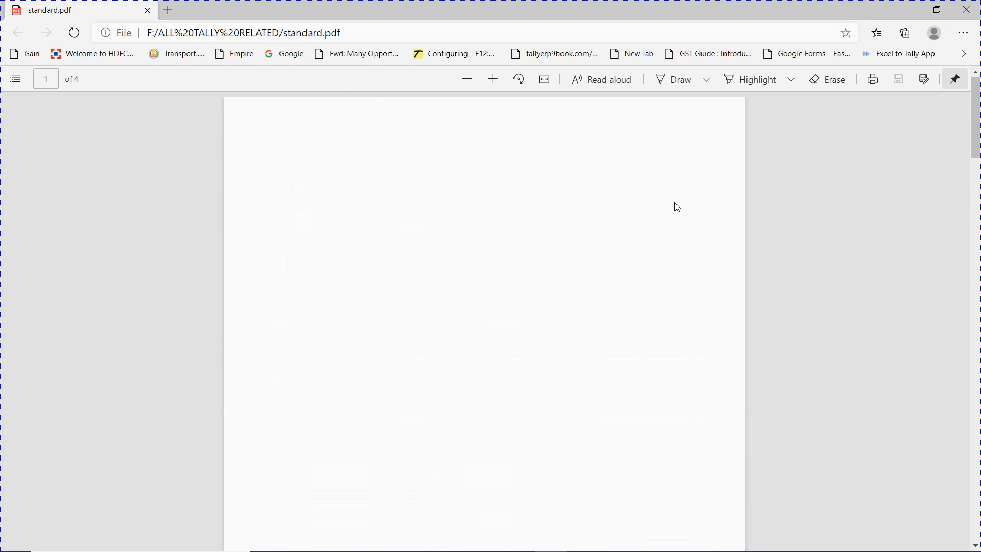
scroll(678, 207, "down", 3)
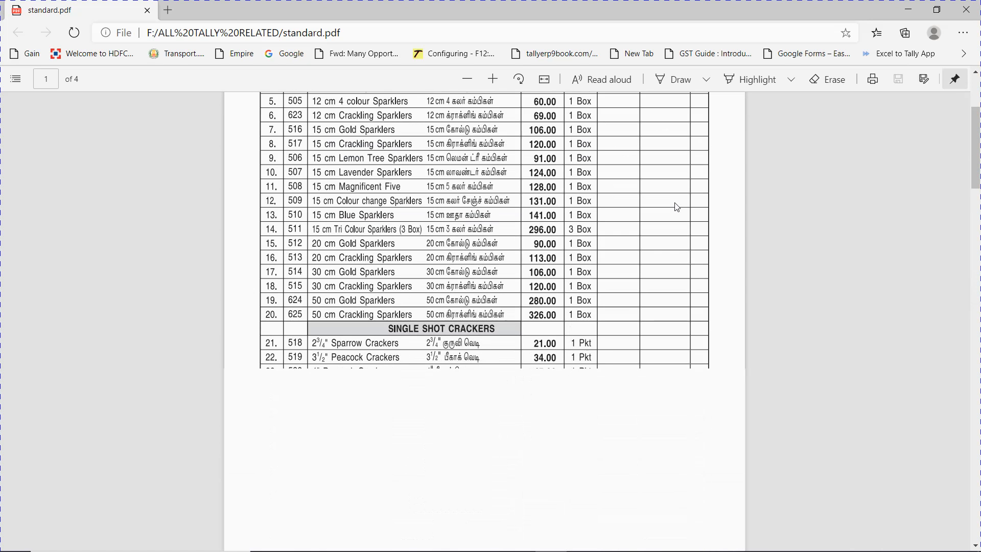
scroll(678, 207, "down", 7)
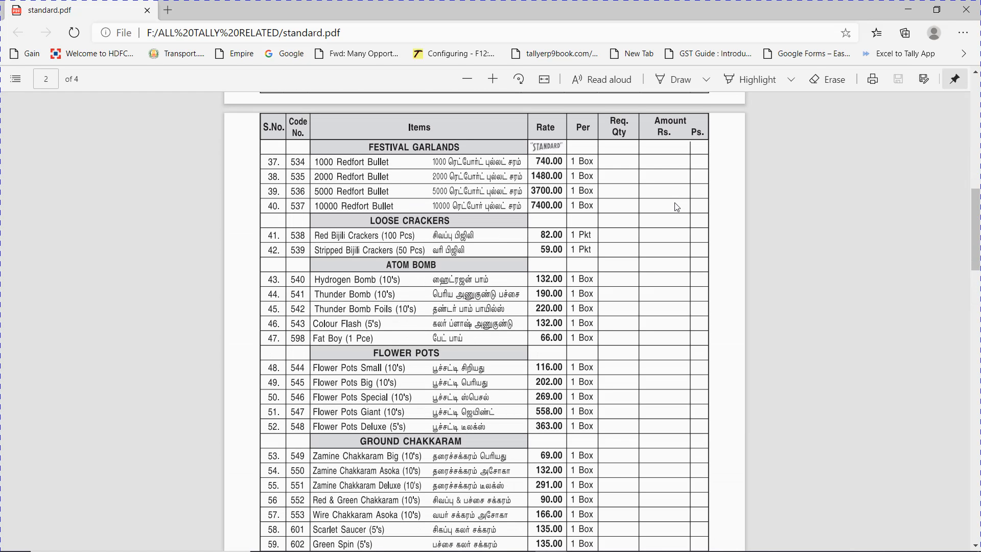
Step: Switch back to Tally.ERP 9 and add Festival Garlends as a stock category under Primary
key("alt+Tab")
type("Fes")
key("BackSpace")
type("stival")
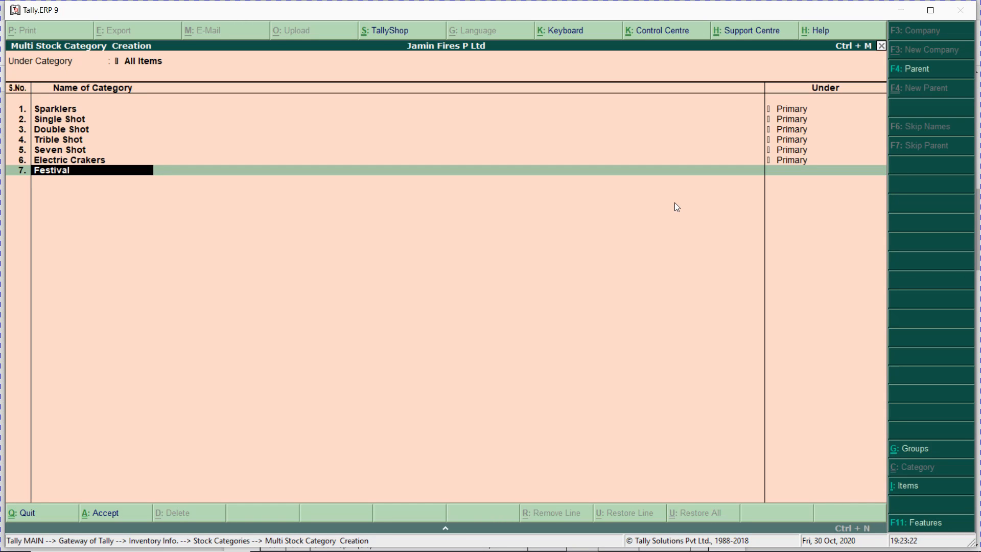
type(" Garlends")
key("Return")
key("Return")
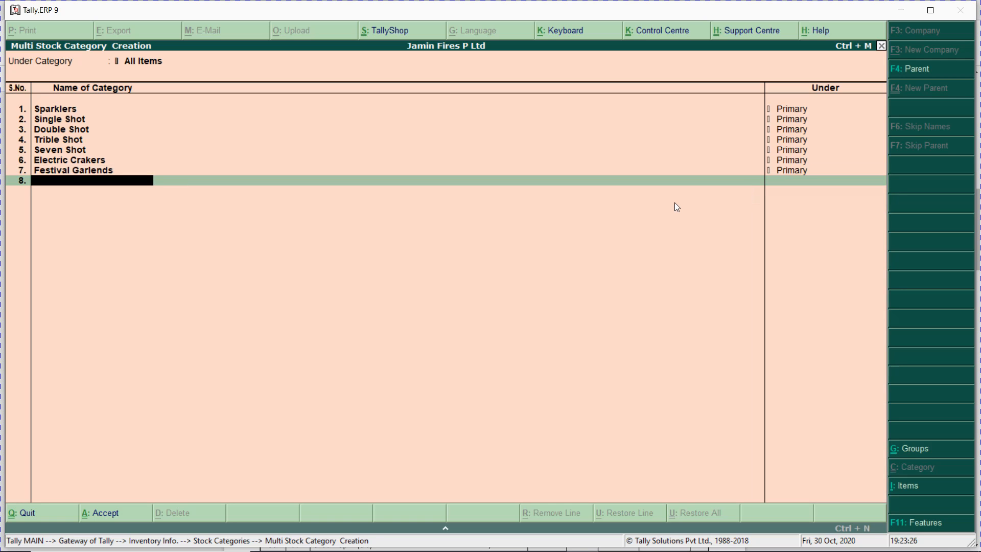
key("BackSpace")
key("BackSpace")
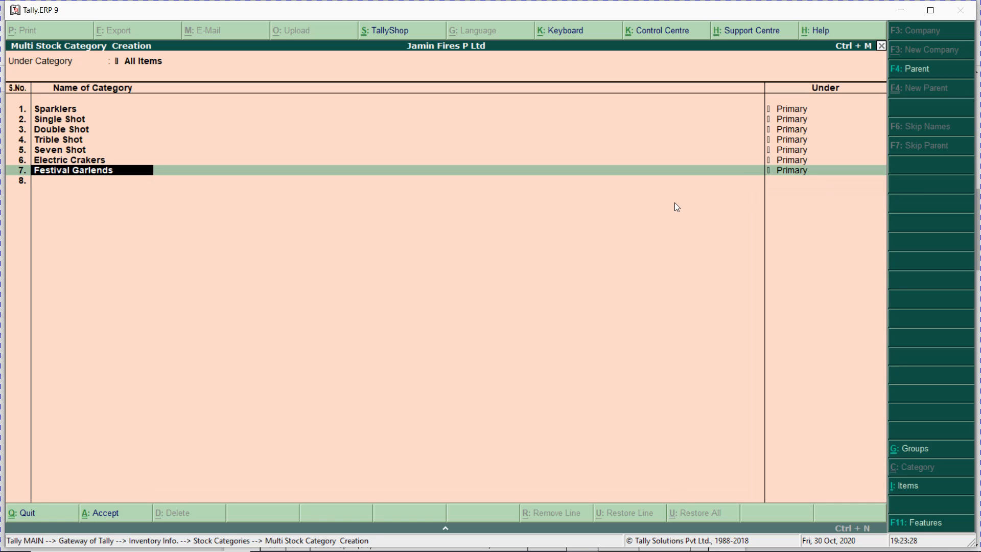
type("Cha")
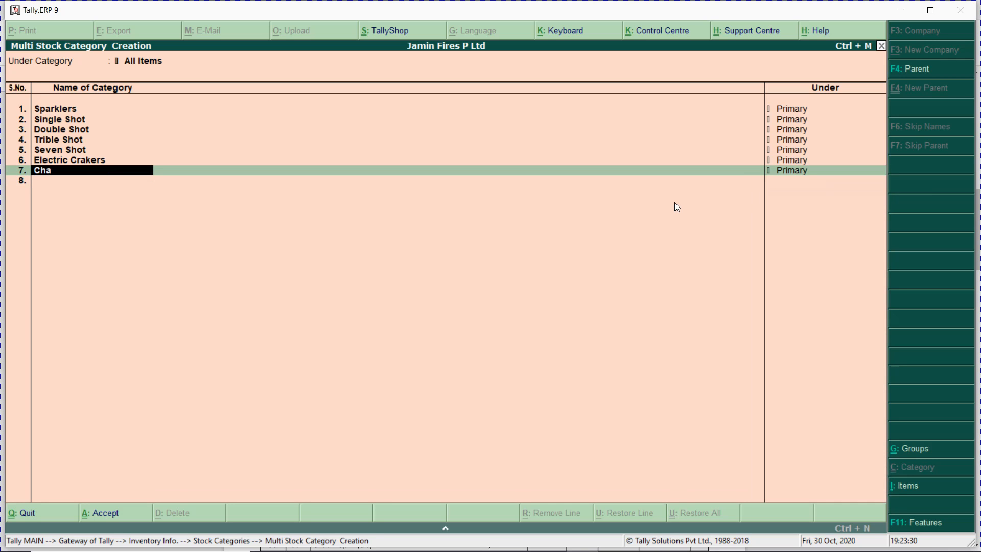
key("BackSpace")
key("BackSpace")
key("BackSpace")
type("Festival Garlends")
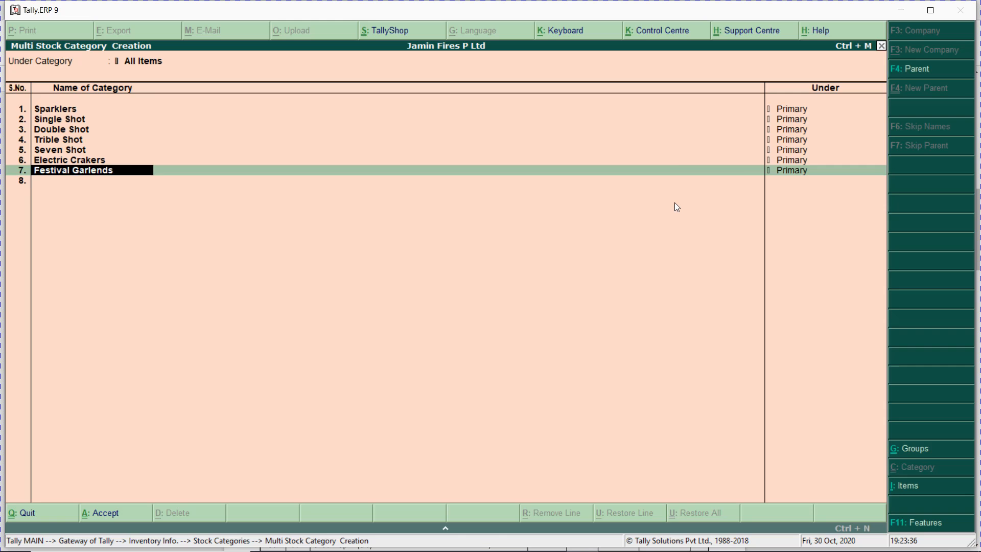
key("Return")
key("Return")
Step: Check the headings after Festival Garlands in the PDF and add Loose Crackers and Auto Bomb as categories under Primary
key("alt+Tab")
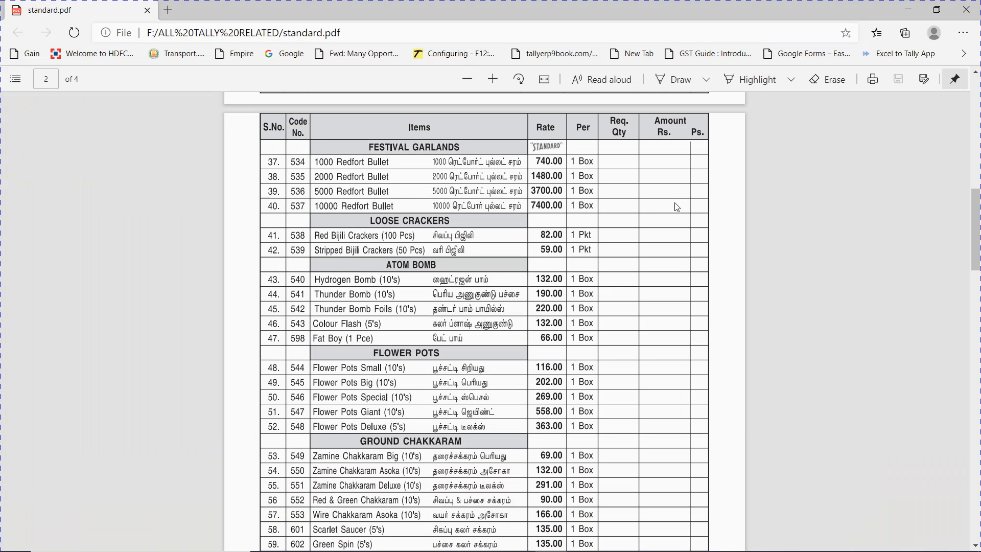
key("alt+Tab")
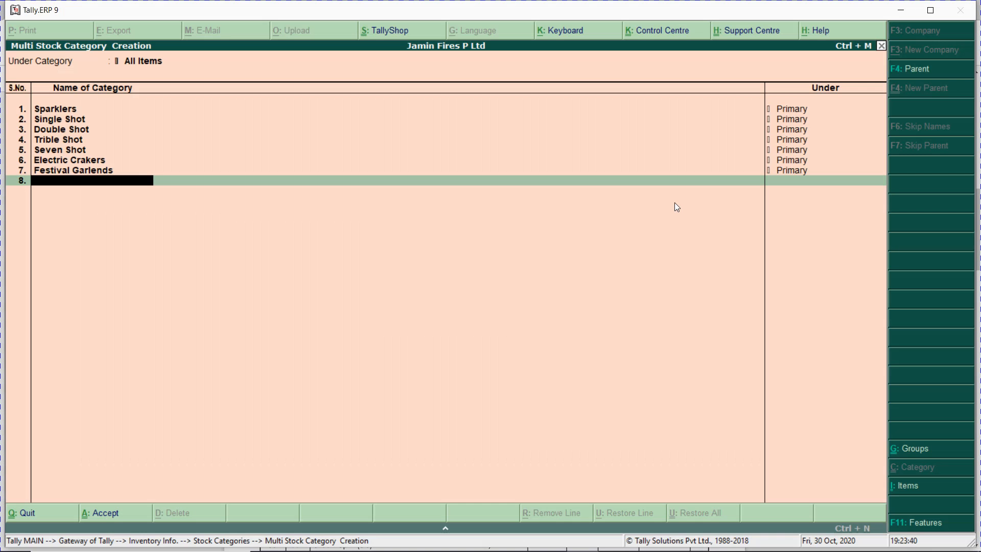
type("Loose Crackers")
key("Return")
key("Return")
type("Auto Bomb")
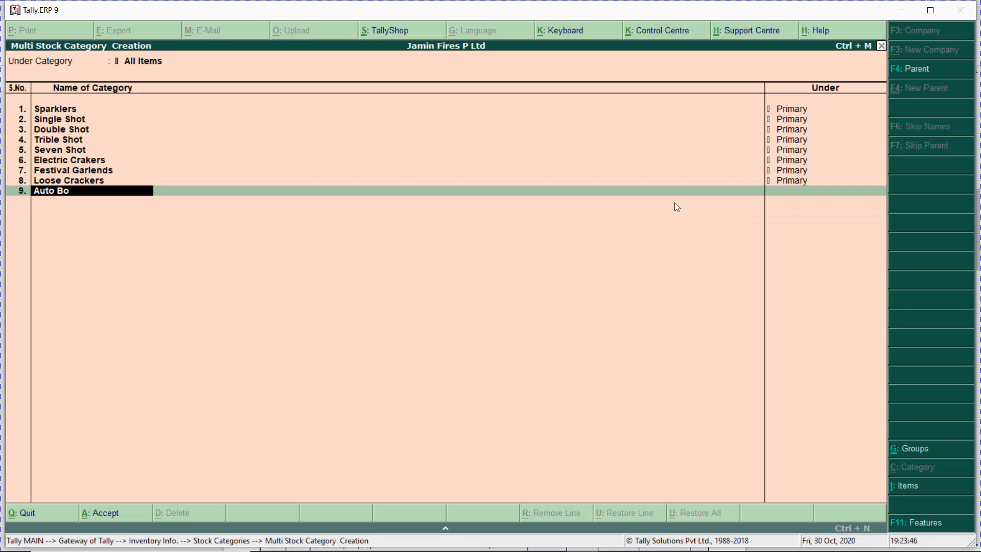
key("Return")
key("Return")
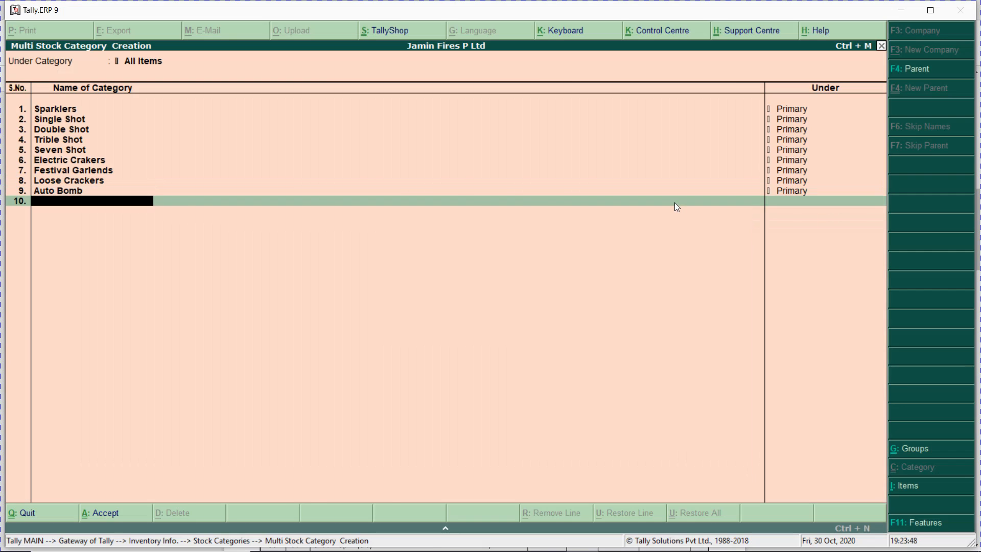
Step: Check the section after Atom Bomb in the PDF price list and add Flower Pot as a category under Primary
key("alt+Tab")
key("alt+Tab")
type("L")
key("BackSpace")
type("Flower Pot")
key("Return")
key("Return")
Step: Look up the section after Flower Pots in the PDF and add Ground Chakkaram as a category under Primary
key("alt+Tab")
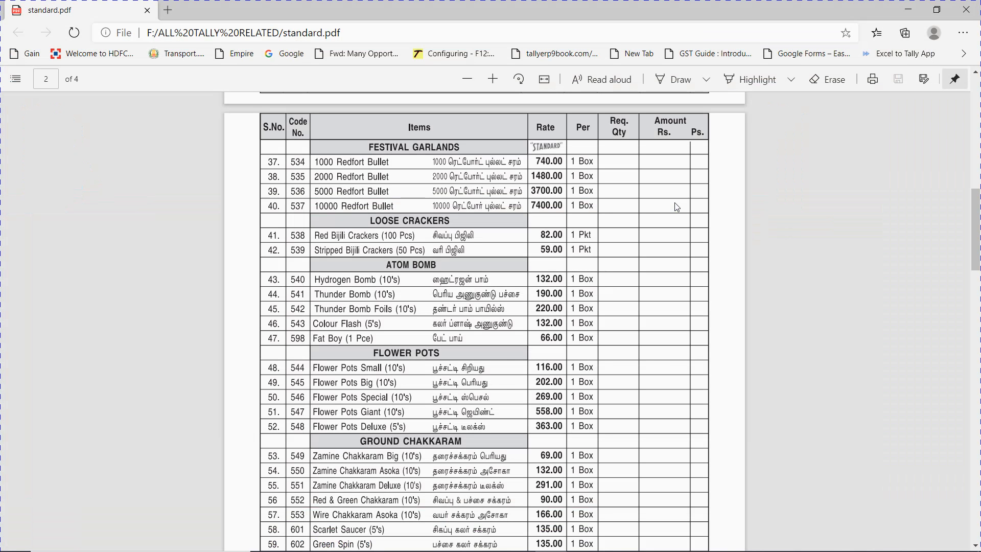
key("alt+Tab")
type("Ground")
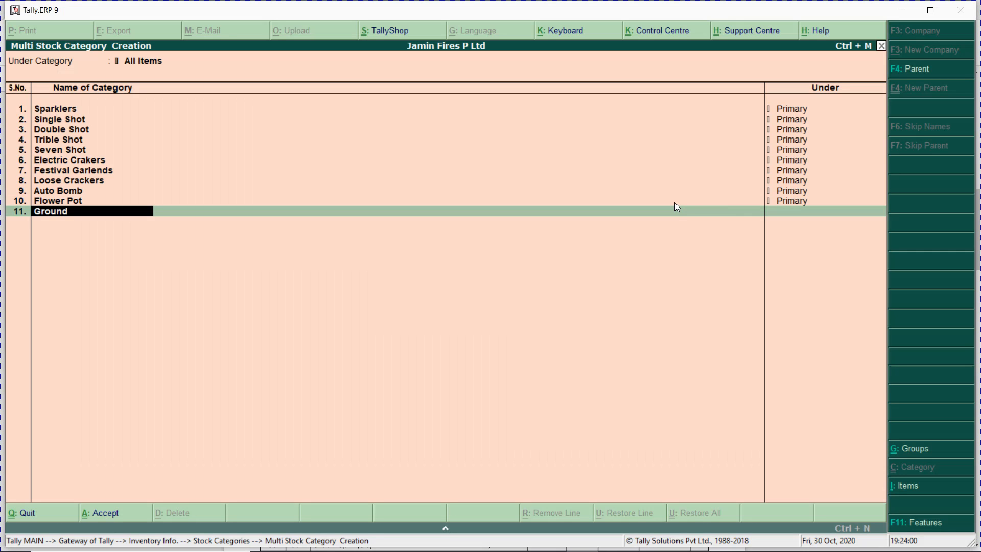
type(" Chakkaram")
key("Return")
key("Return")
Step: Find the section after Ground Chakkaram in the PDF and add Colour Fountains Varieties as a category under Primary
key("alt+Tab")
scroll(676, 207, "down", 3)
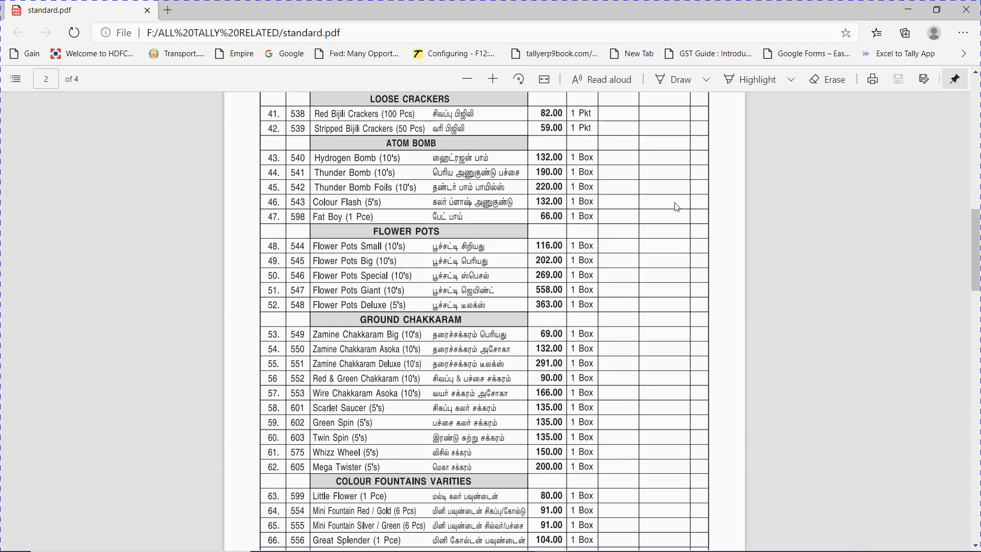
key("alt+Tab")
type("Colour Ffou")
key("BackSpace")
key("BackSpace")
key("BackSpace")
type("ountaina")
key("BackSpace")
type("s")
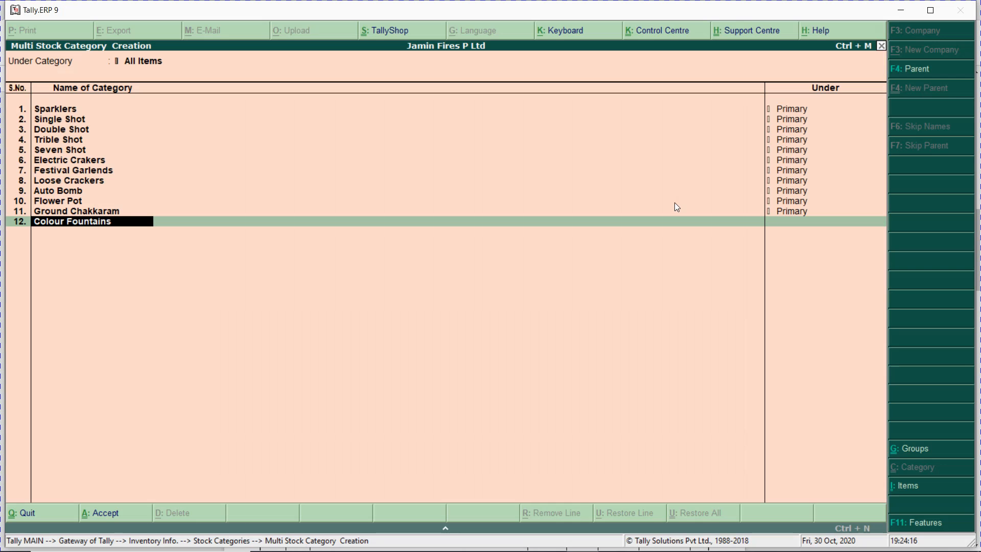
type(" Varieties")
key("Return")
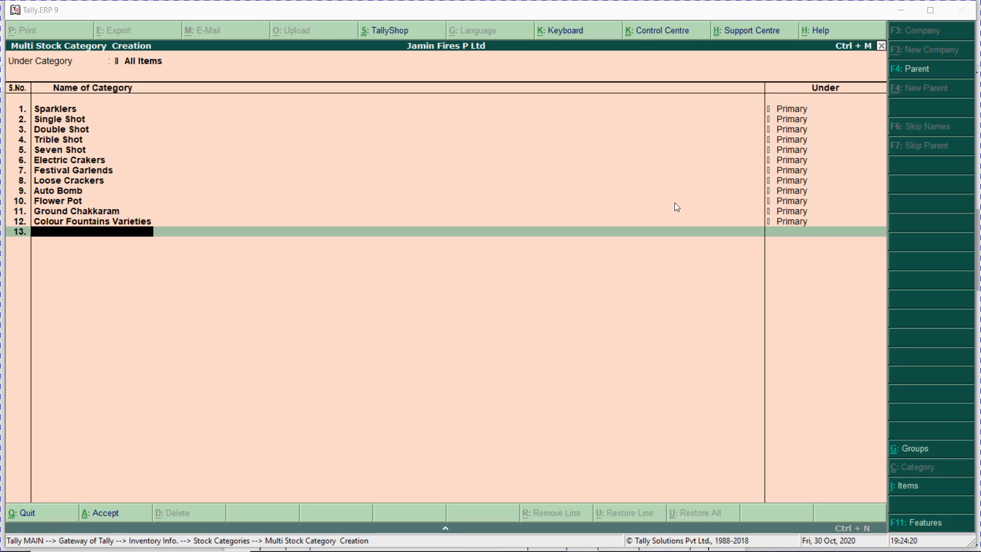
Step: Find the first section on page 3 of the PDF price list and add Candles as a category under Primary
key("alt+Tab")
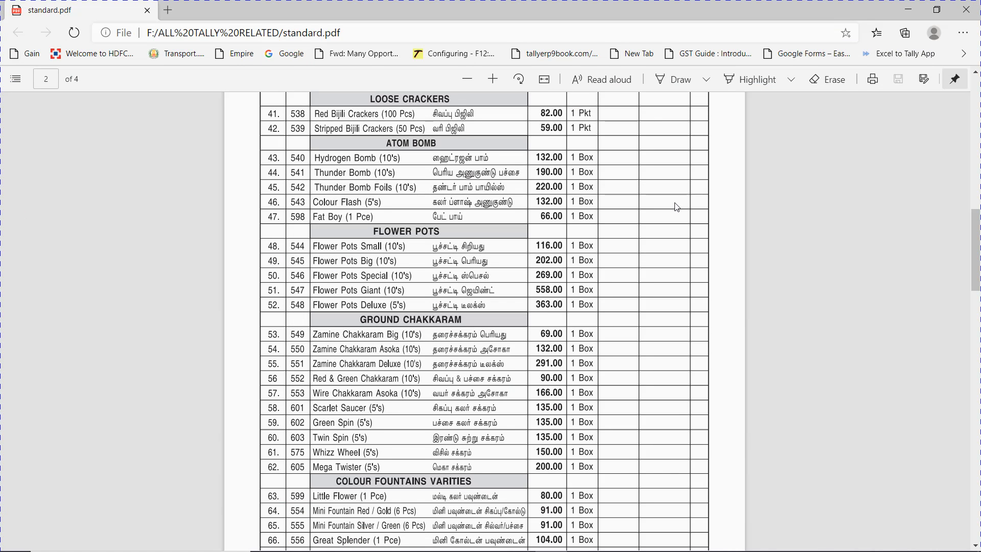
scroll(677, 207, "down", 6)
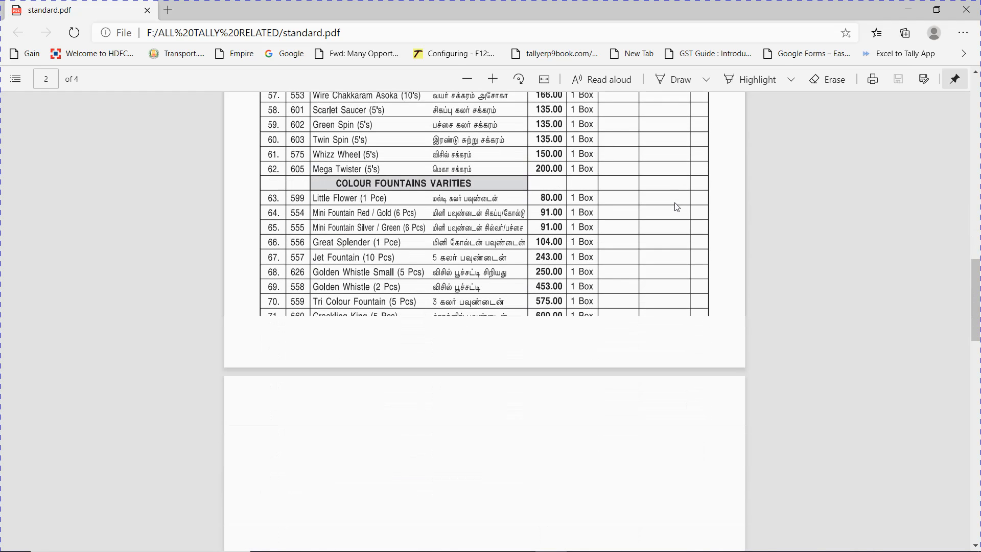
scroll(677, 207, "down", 2)
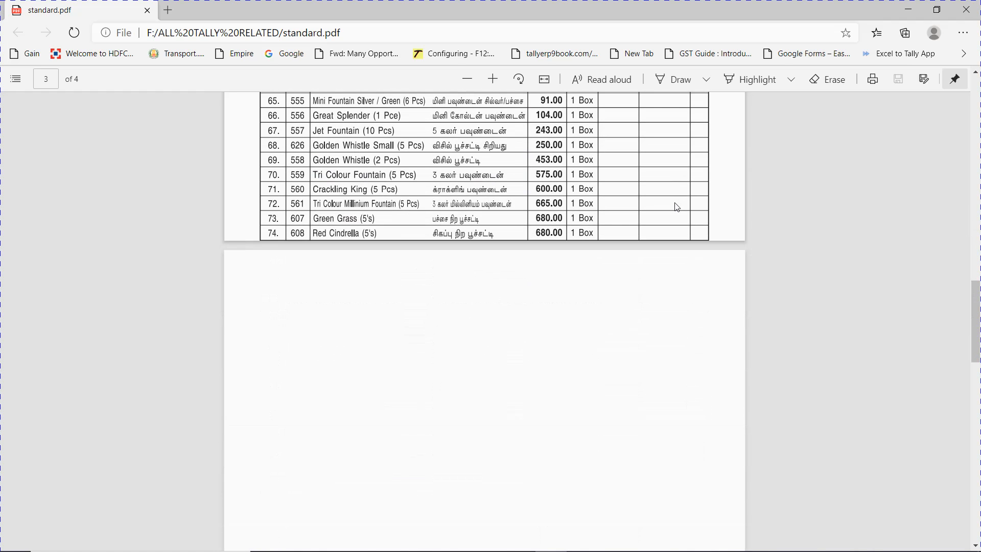
scroll(677, 207, "down", 2)
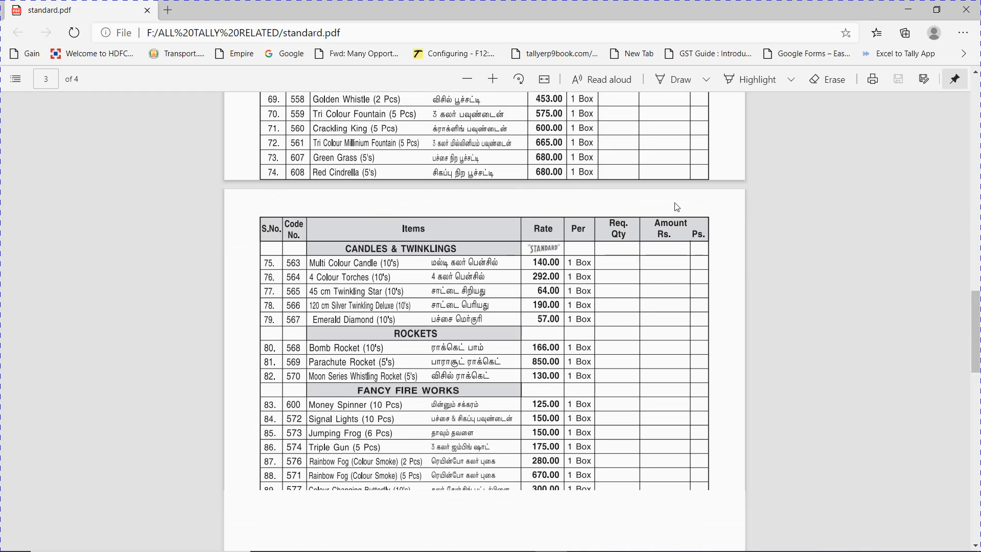
key("alt+Tab")
type("Candles")
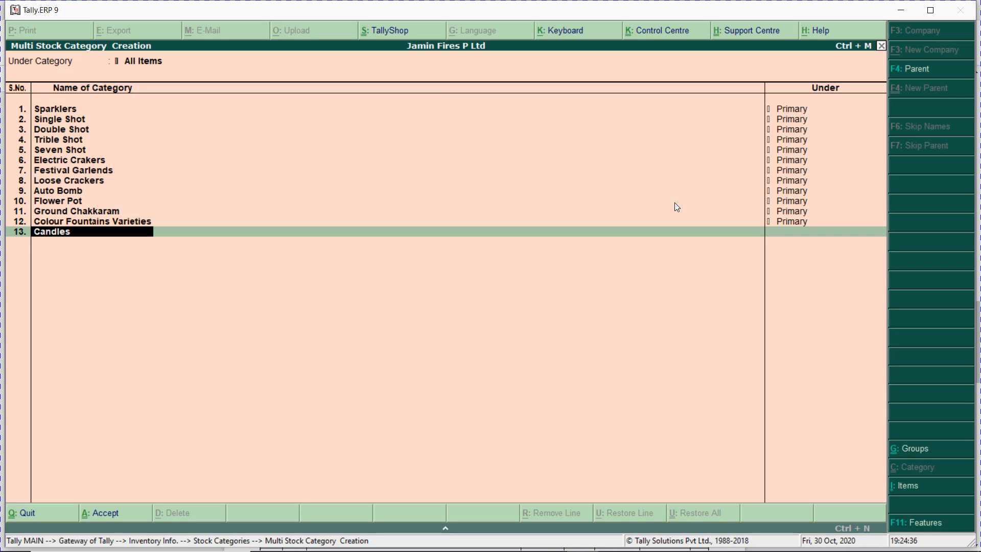
key("Return")
key("Return")
Step: Check the section after Candles & Twinklings in the PDF and add Rocket as a category under Primary
key("alt+Tab")
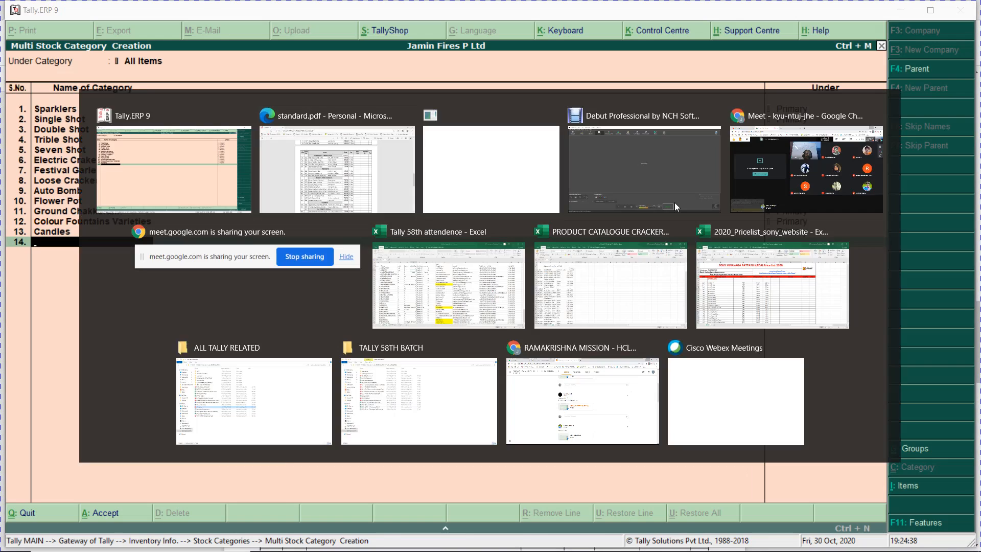
key("alt+Tab")
type("Rocket")
key("Return")
key("Return")
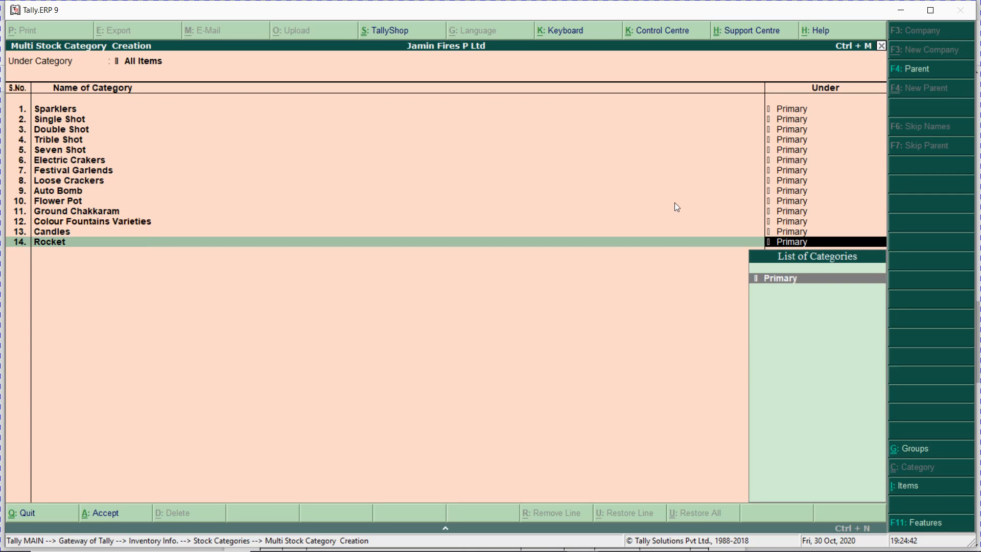
Step: Add Fancy Fire Works as a category under Primary
type("Fancy Fire")
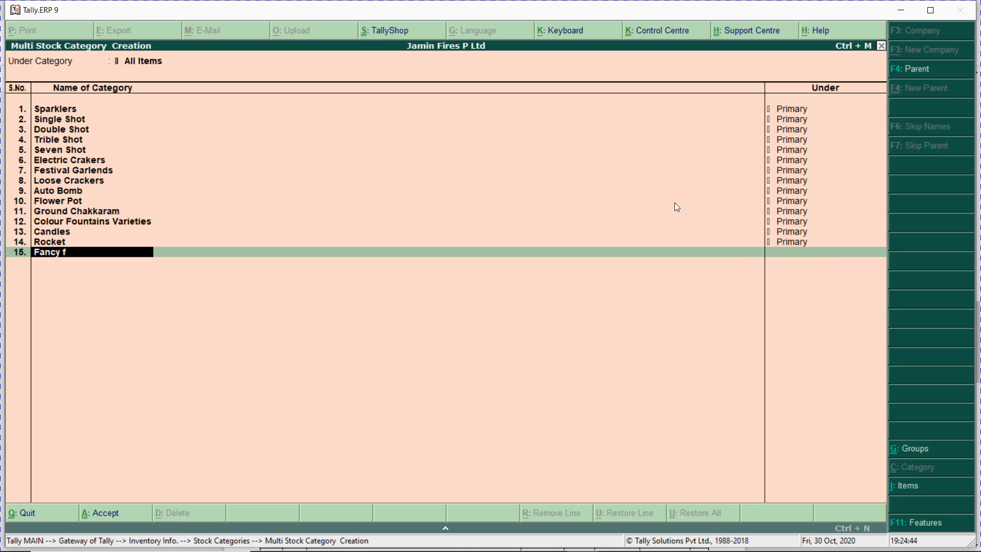
type("rks")
key("Return")
key("Return")
Step: Look through the sections after Fancy Fire Works in the PDF price list and enter comet as the next category name
key("alt+Tab")
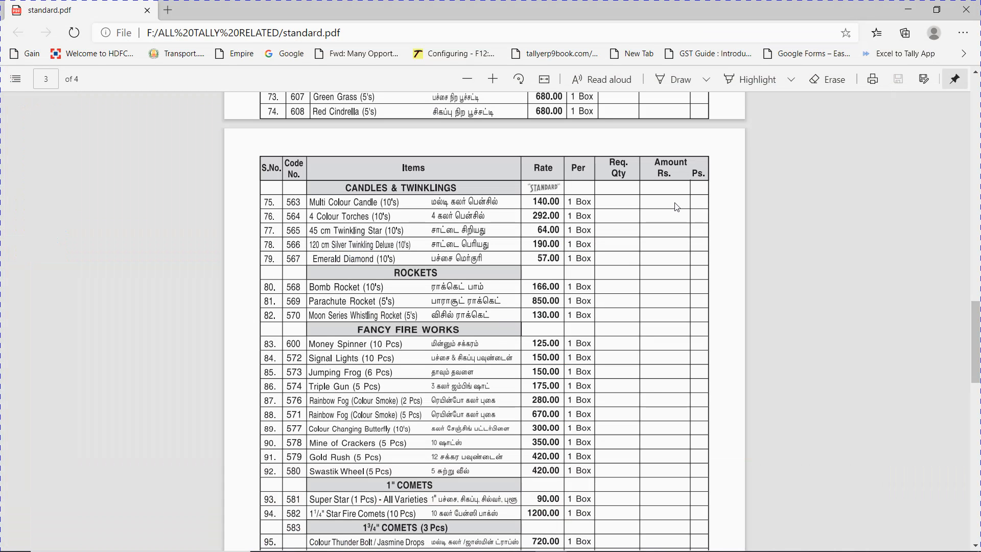
scroll(677, 207, "down", 5)
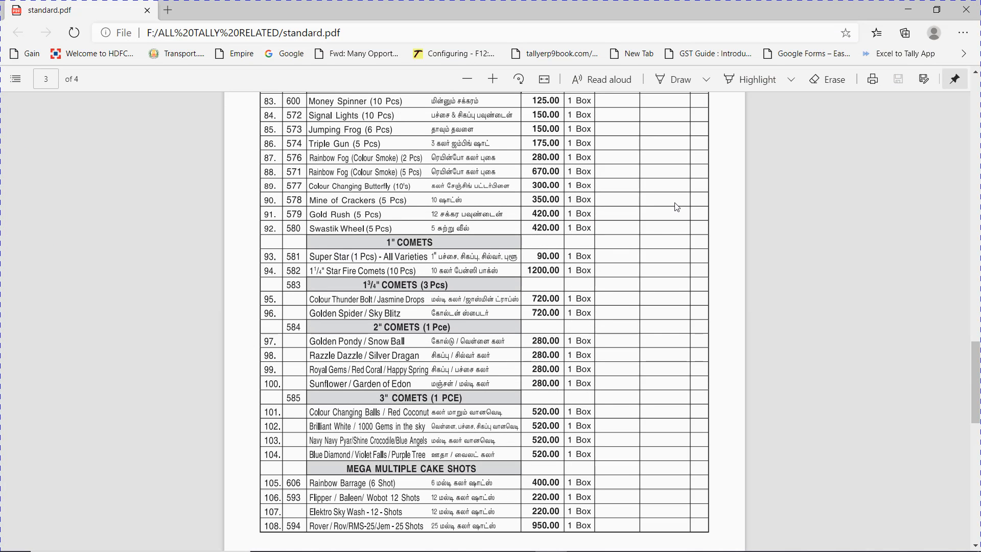
scroll(677, 207, "down", 1)
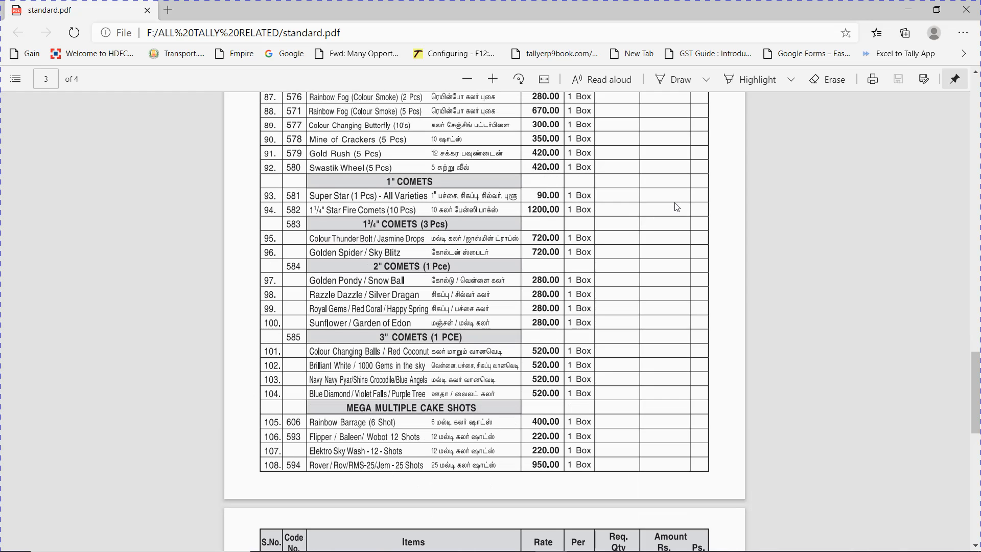
scroll(677, 207, "down", 4)
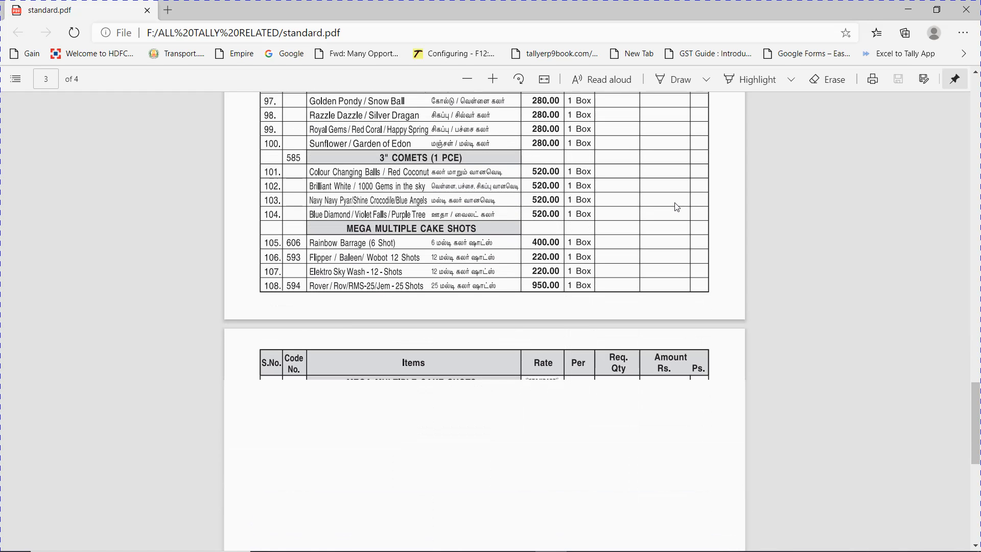
scroll(678, 207, "up", 1)
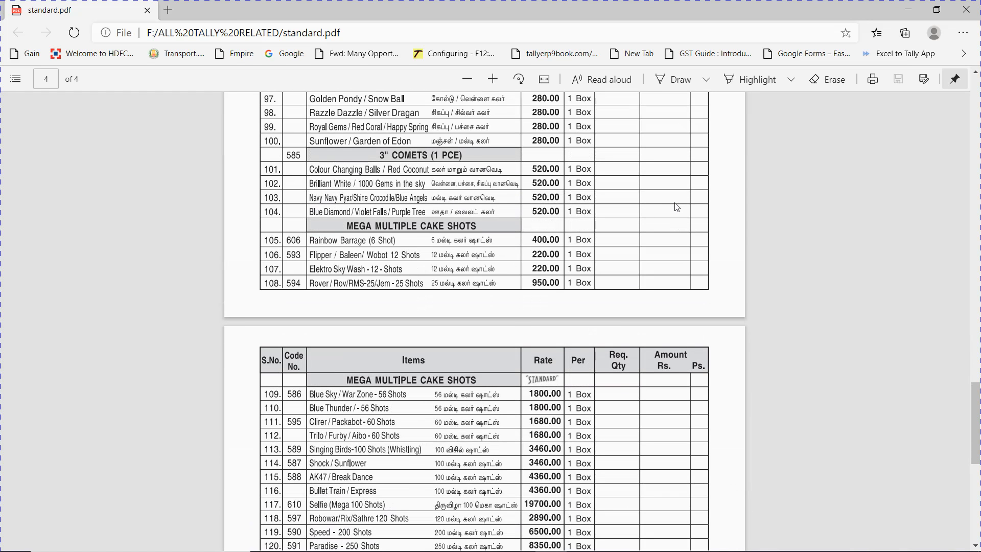
scroll(678, 207, "up", 4)
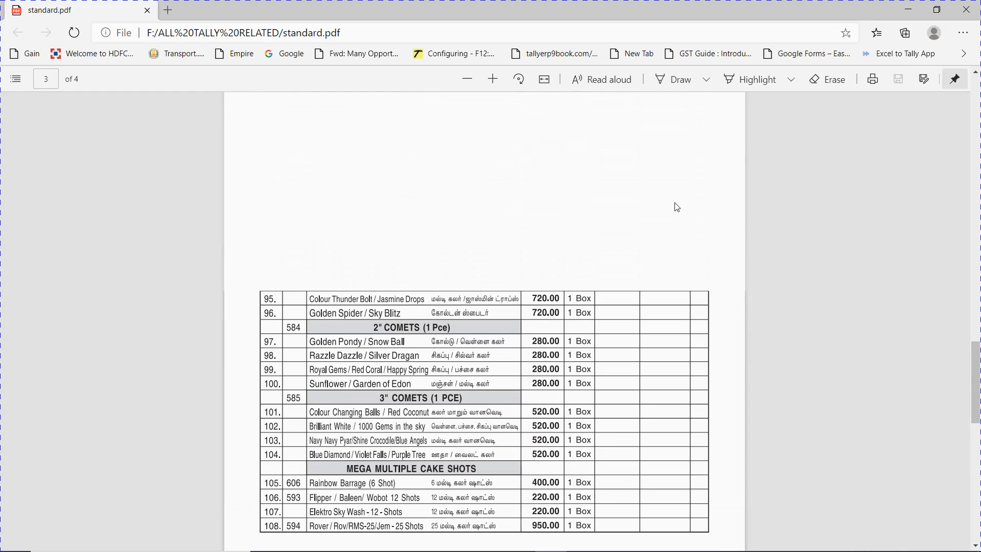
key("alt+Tab")
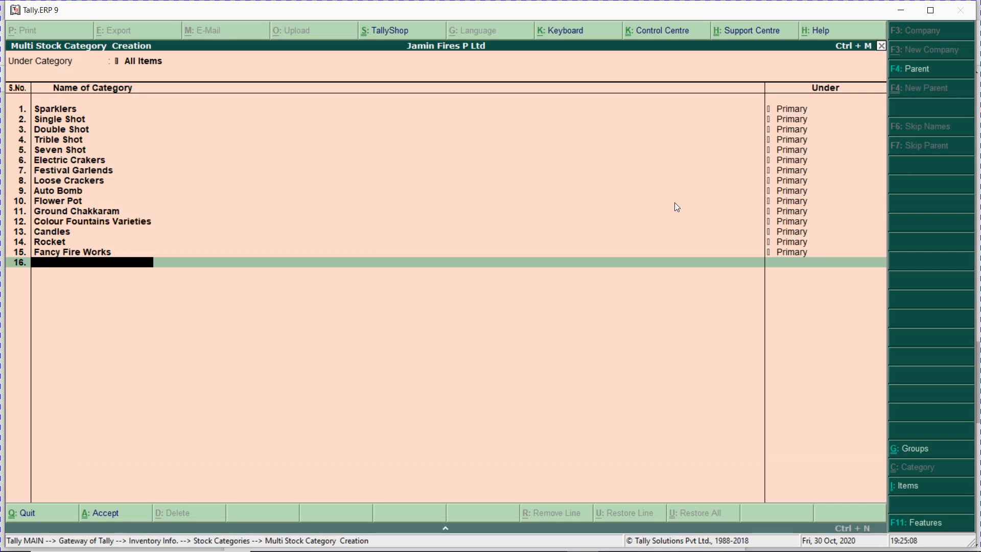
type("Co e")
key("BackSpace")
key("BackSpace")
type("met")
Step: Try replacing the Flower Pot name in row 10 with 1" and clear it again, rechecking the PDF headings
left_click(675, 202)
type("1")
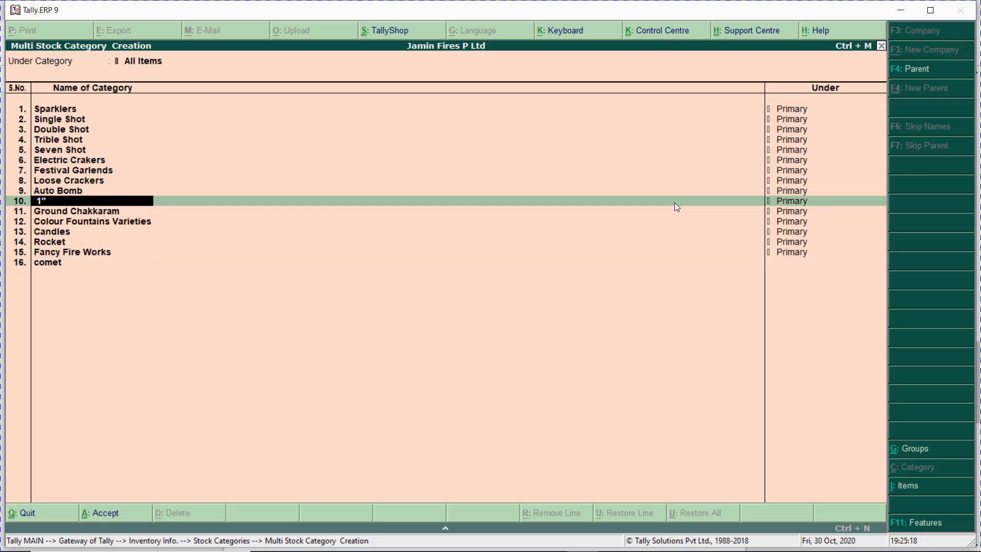
key("BackSpace")
key("BackSpace")
key("alt+Tab")
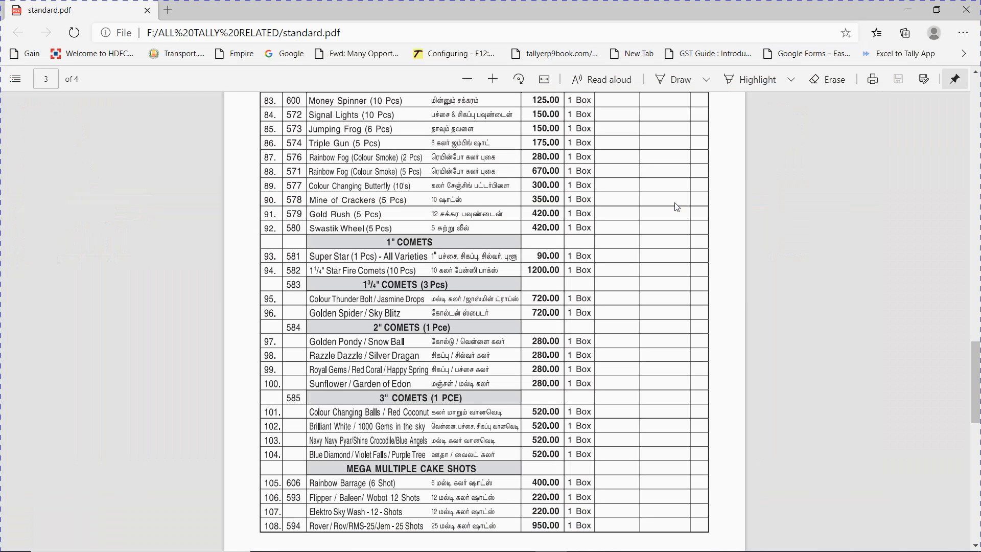
key("alt+Tab")
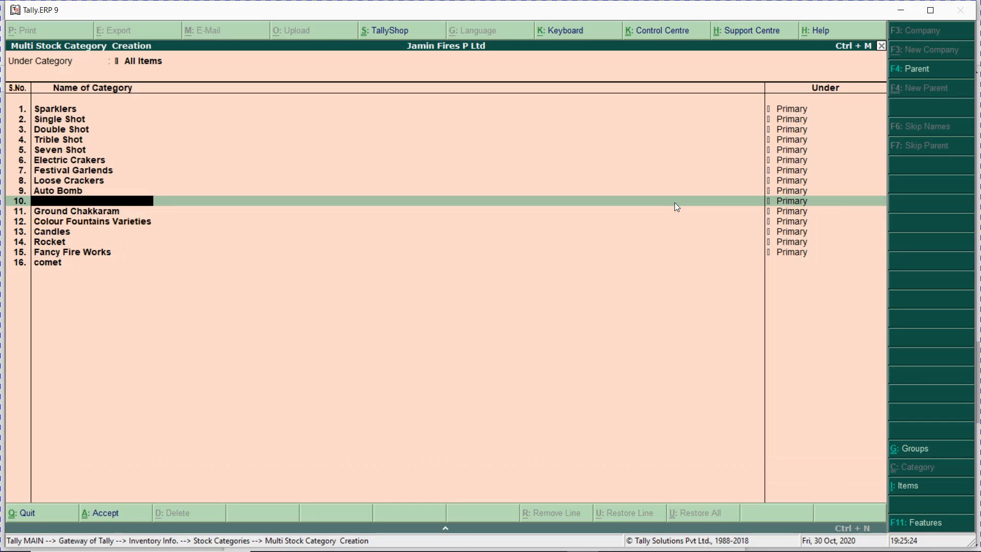
Step: Remove the blank row 10 and assign the Comet category in the last row to Primary
key("Return")
key("Return")
key("Return")
key("Return")
key("Return")
key("Return")
key("Return")
key("Return")
key("Return")
key("Return")
key("Return")
key("Return")
key("Return")
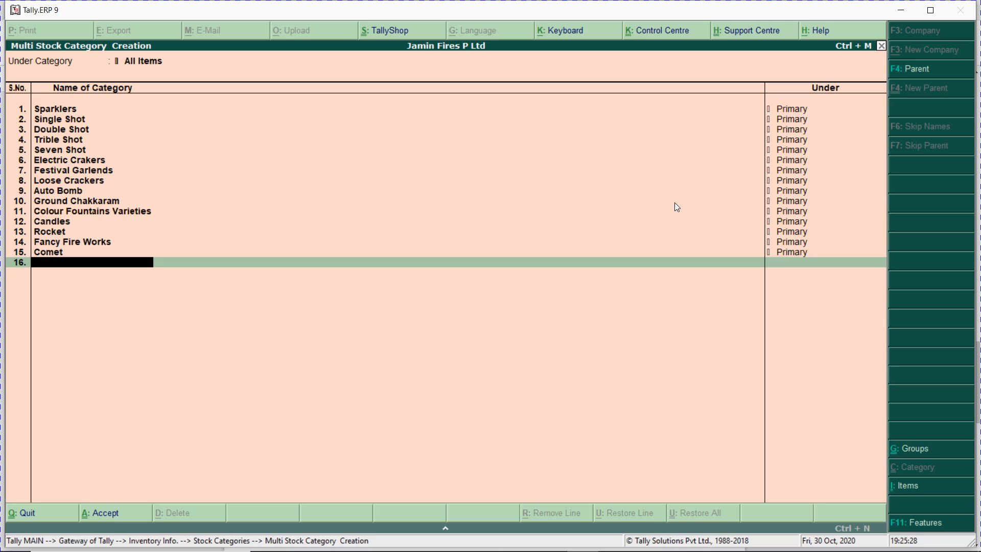
Step: Rename the Comet category to comet 1" and keep it under Primary
key("BackSpace")
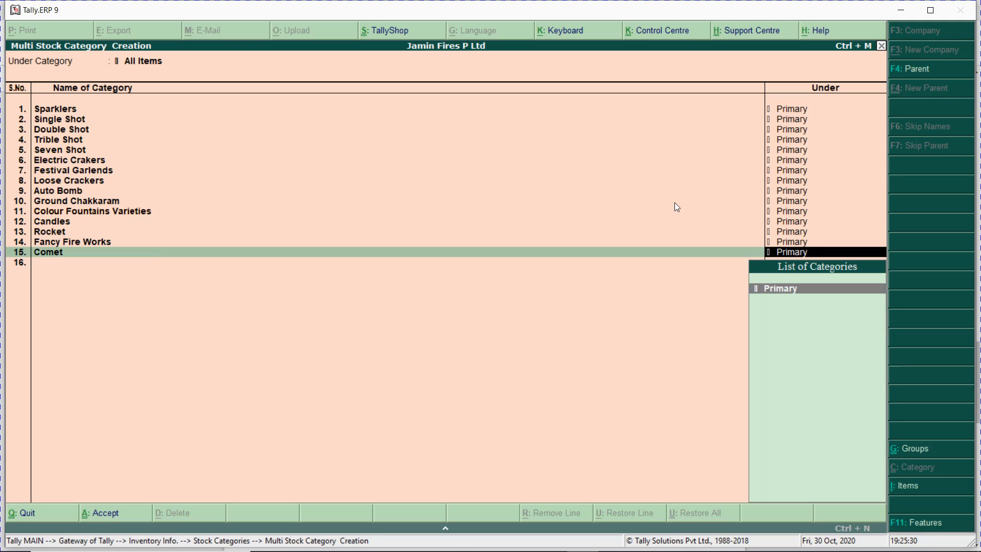
key("Return")
key("BackSpace")
key("BackSpace")
type("comet 1\"")
key("Return")
key("Return")
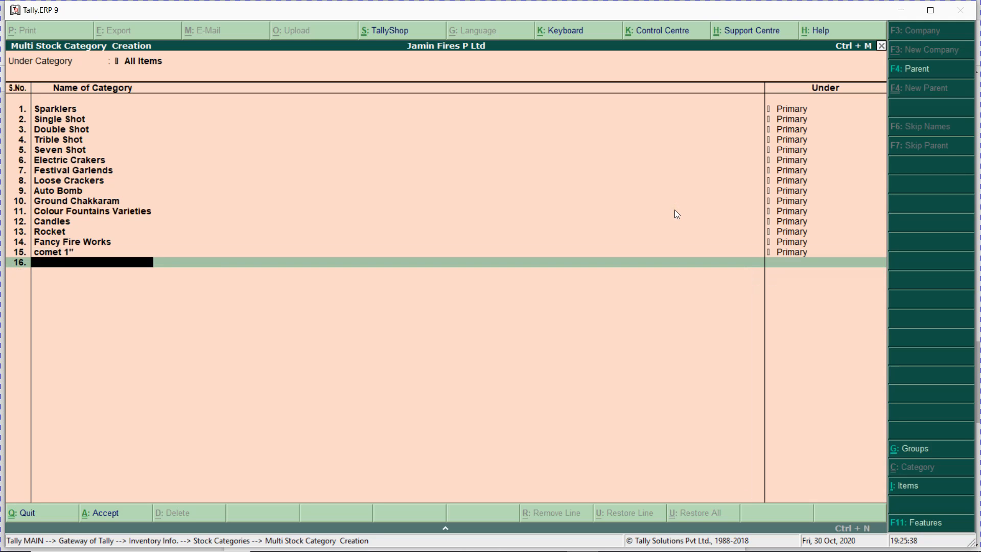
Step: Add Flower Pot again as a category under Primary
type("Flower Pot")
key("Return")
key("Return")
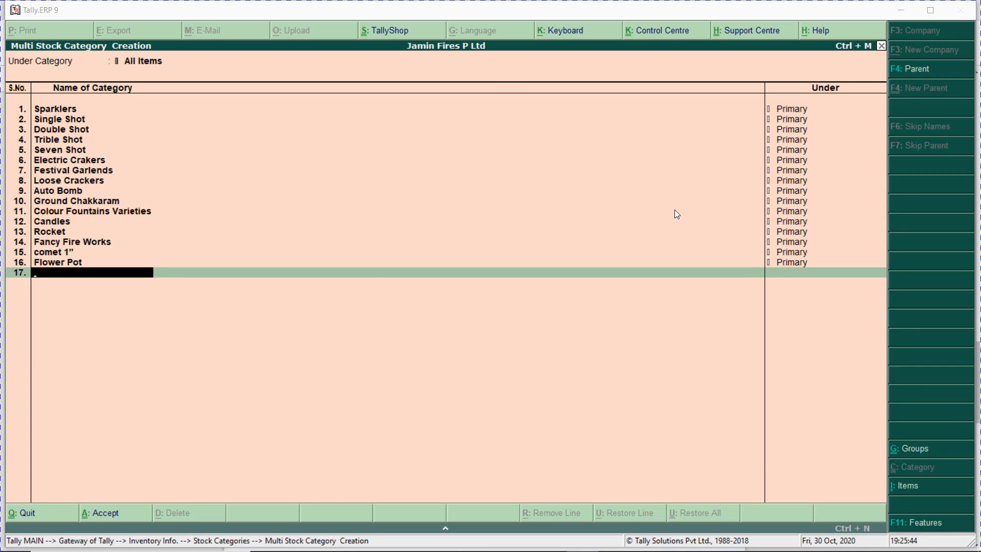
Step: Check the second comets section in the PDF and add "comet 1 3/4," as a category under Primary
key("alt+Tab")
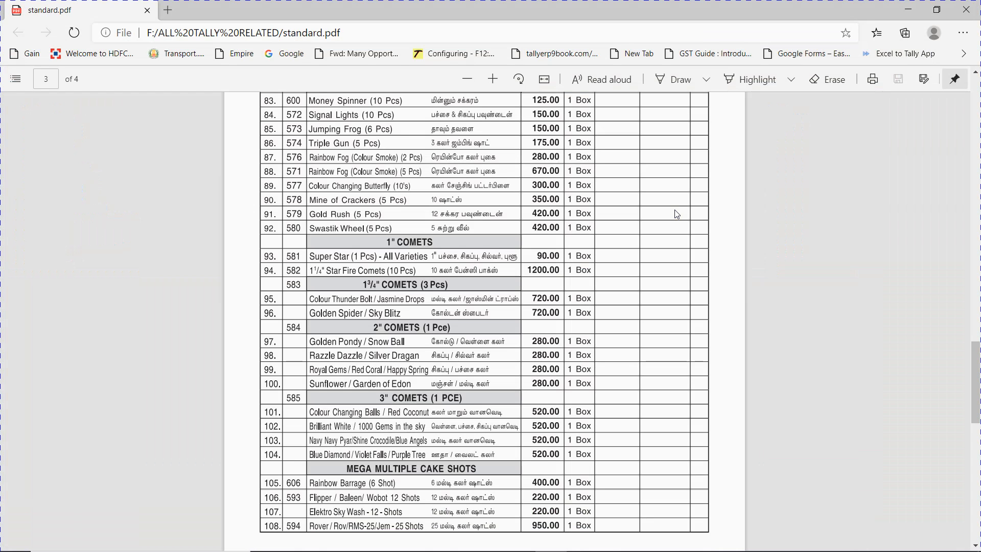
key("alt+Tab")
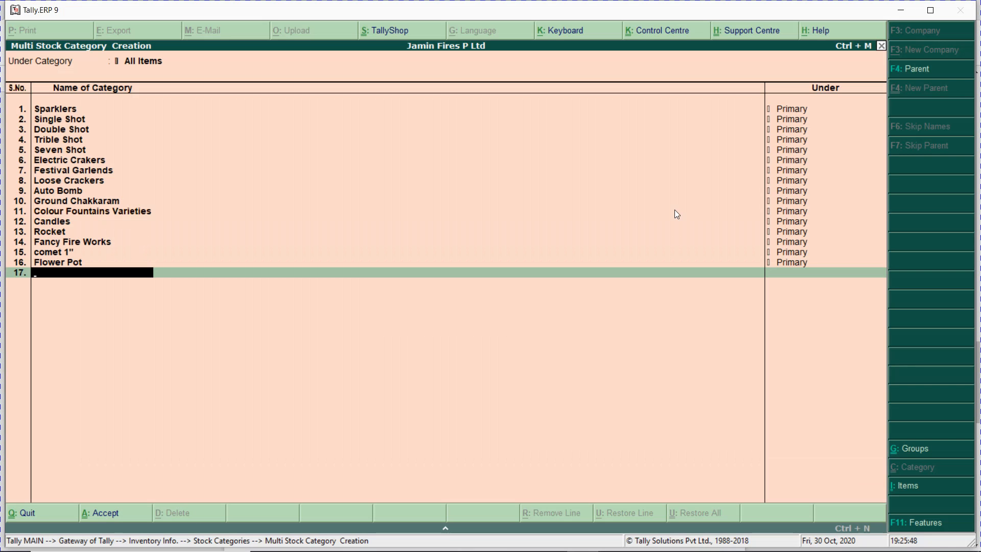
type("comet 1 3/47")
key("BackSpace")
type(",")
key("Return")
key("Return")
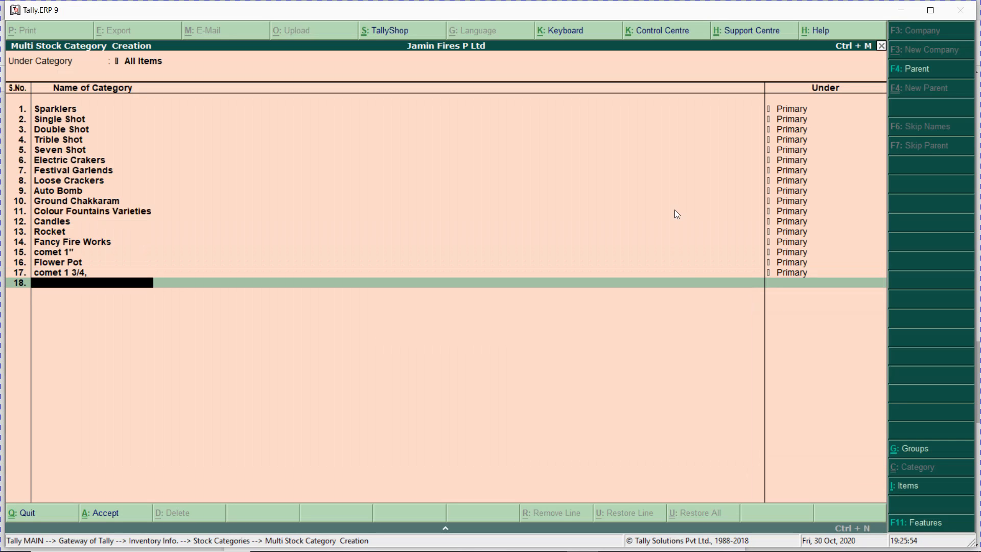
Step: Add comet "2" as a category under Primary
type("comet \"2")
key("Return")
key("Return")
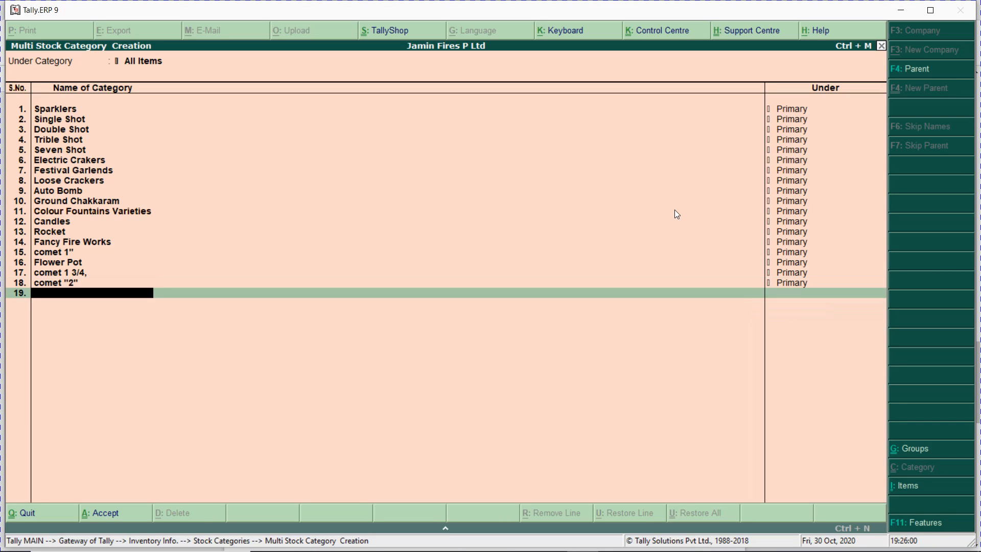
Step: Replace the Colour Fountains Varieties name in row 11 with comet and return to the end of the category list
left_click(674, 211)
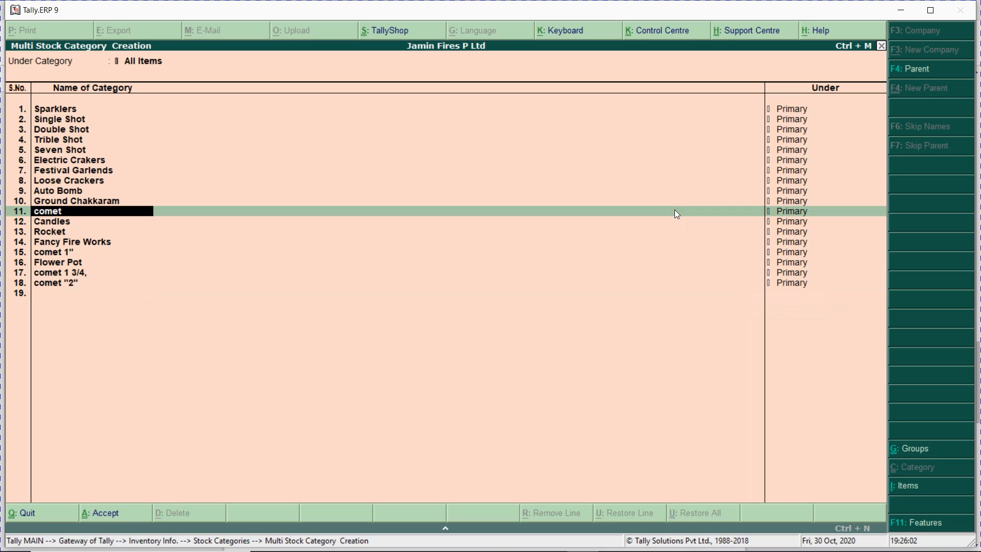
key("Return")
key("Return")
key("Return")
key("Return")
key("Return")
key("Return")
key("Return")
key("Return")
key("Return")
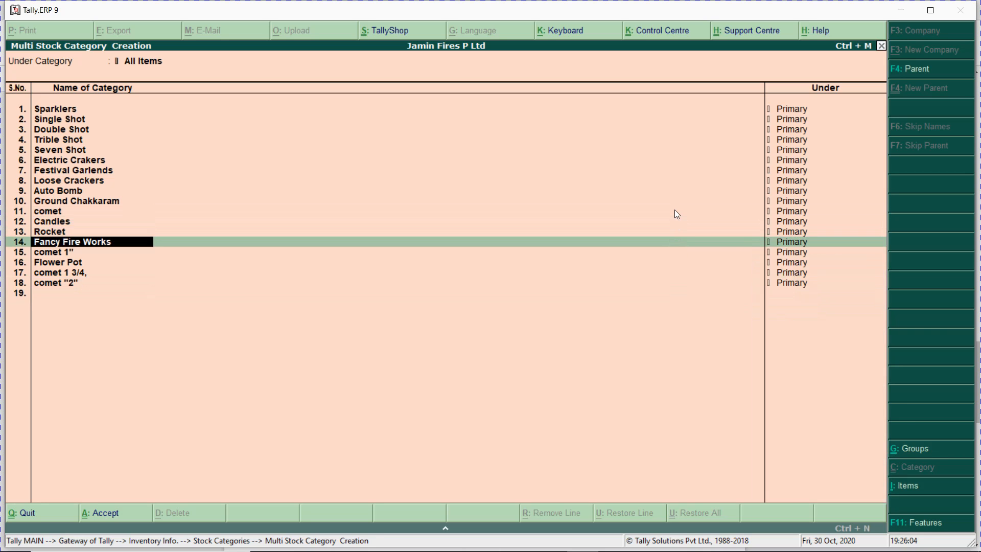
key("Return")
key("Return")
key("Return")
key("Return")
key("Return")
key("Return")
key("Return")
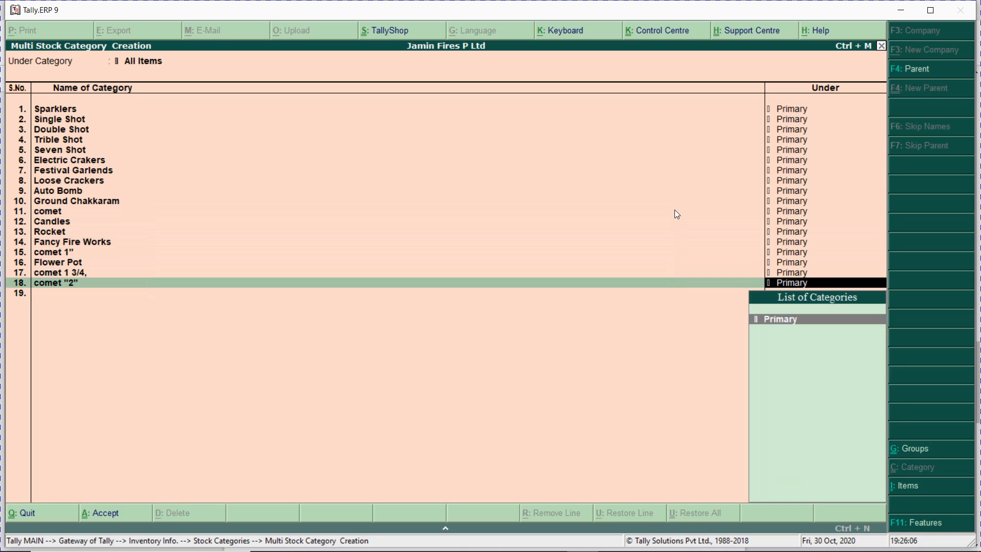
Step: Enter comet as the name in the last row and remove the stray comet category from row 11
type("comet")
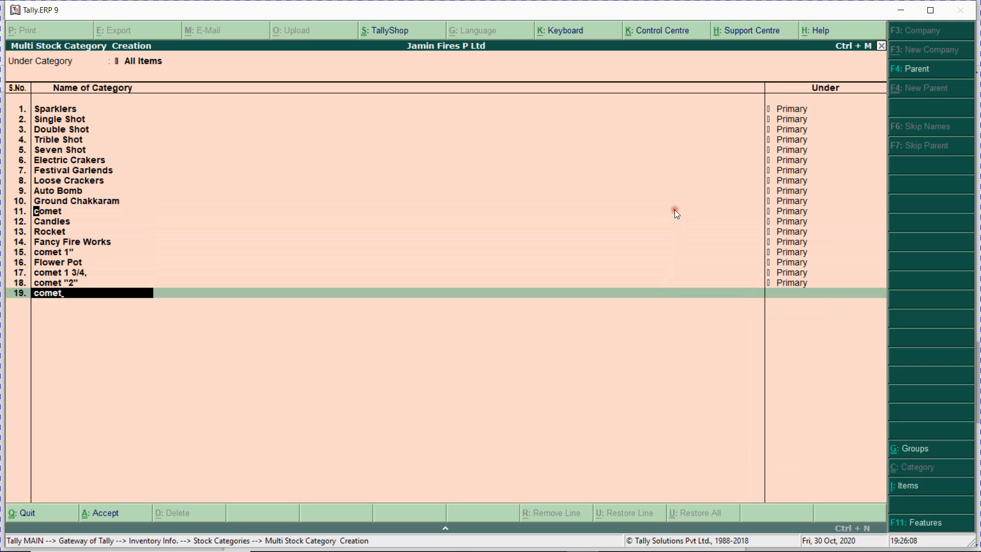
left_click(674, 209)
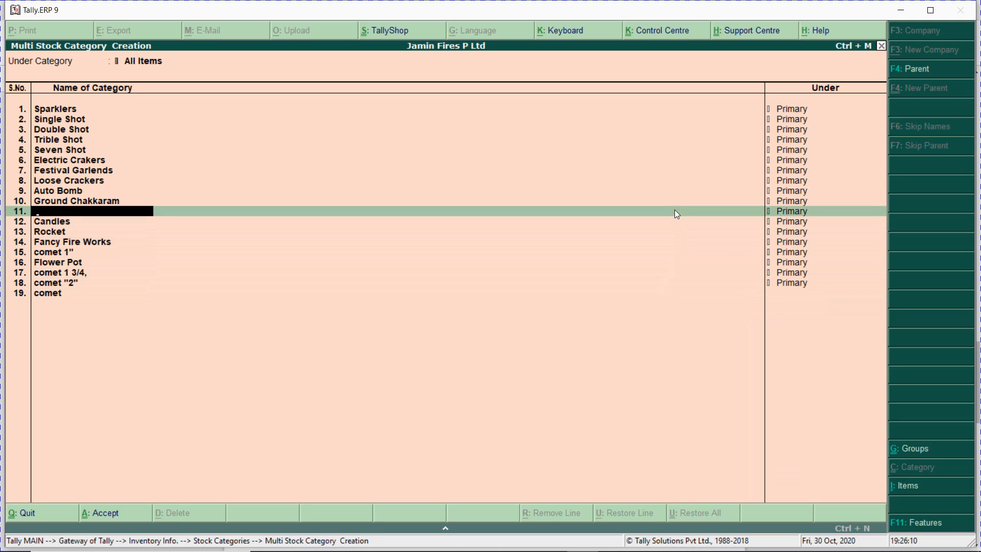
key("Return")
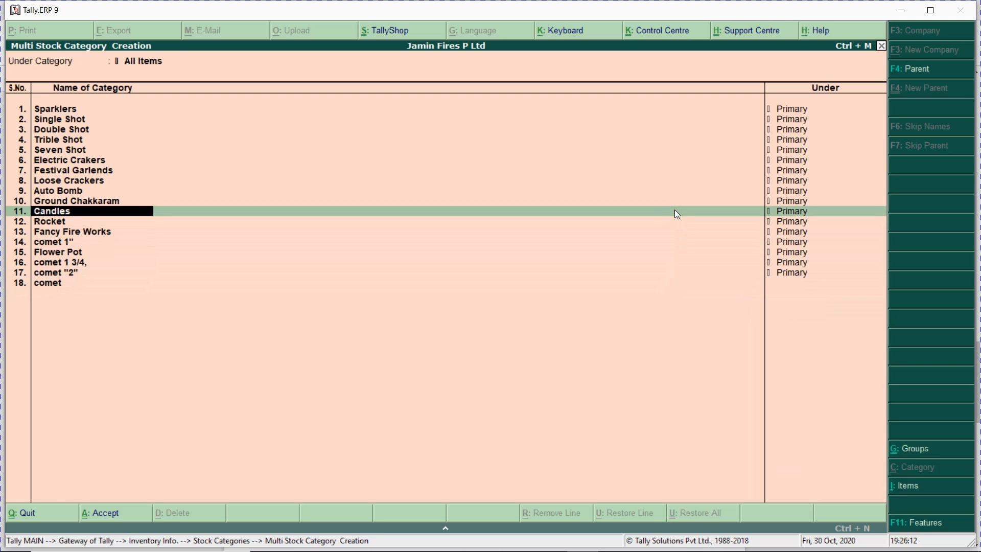
key("Return")
key("Return")
key("Return")
key("Return")
key("Return")
key("Return")
key("Return")
key("Return")
key("Return")
key("Return")
key("Return")
key("Return")
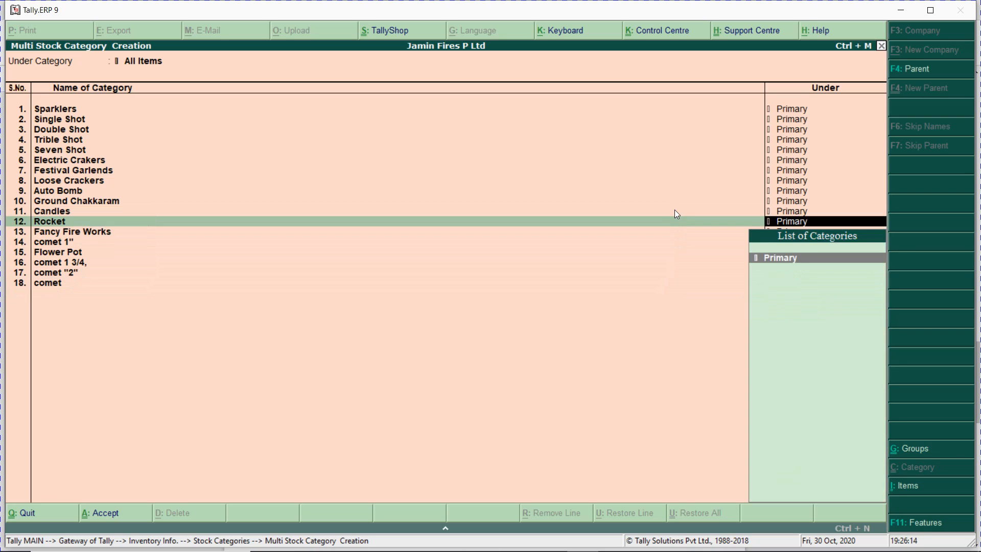
key("Return")
key("Return")
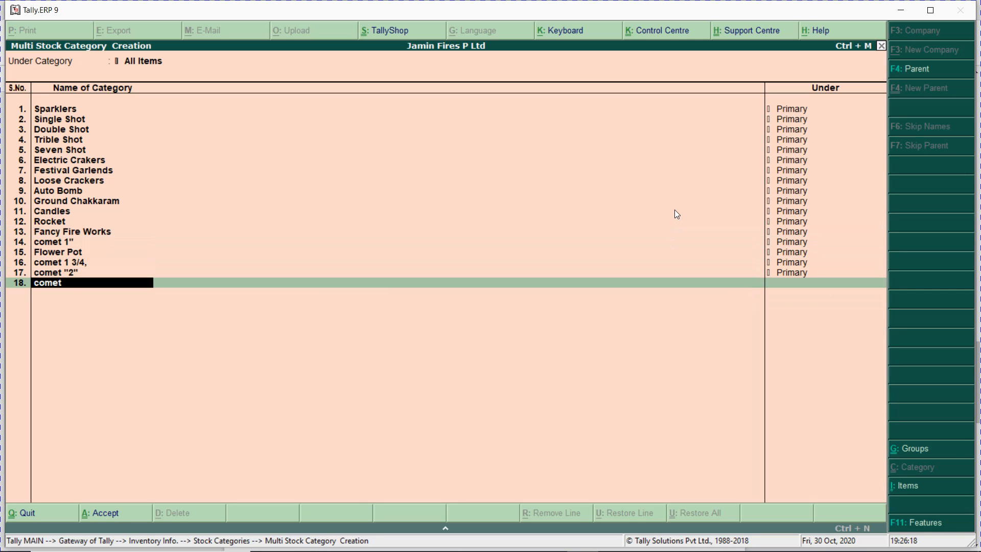
Step: Complete the last category name as comet 3 under Primary and accept the category list
type("3")
key("Return")
key("Return")
key("Return")
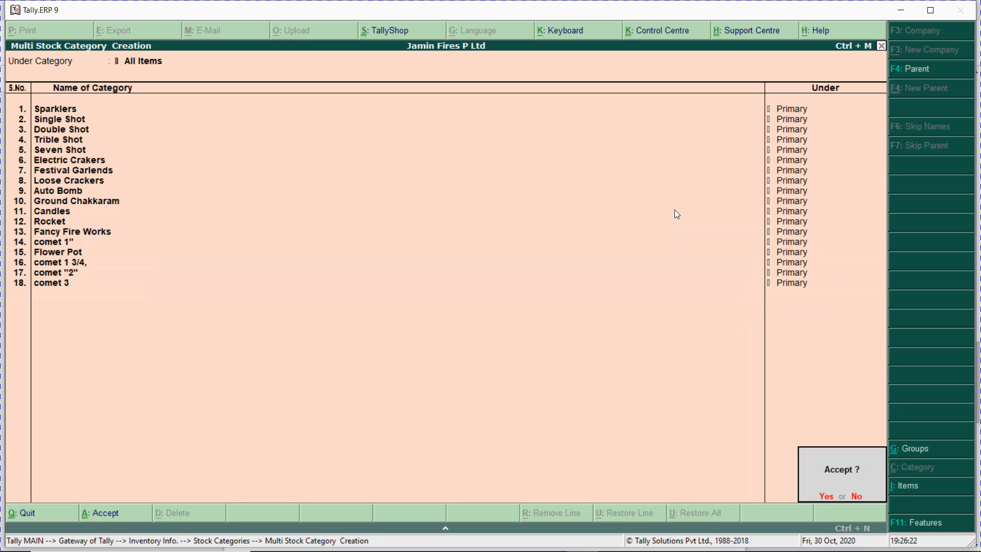
key("Return")
key("Return")
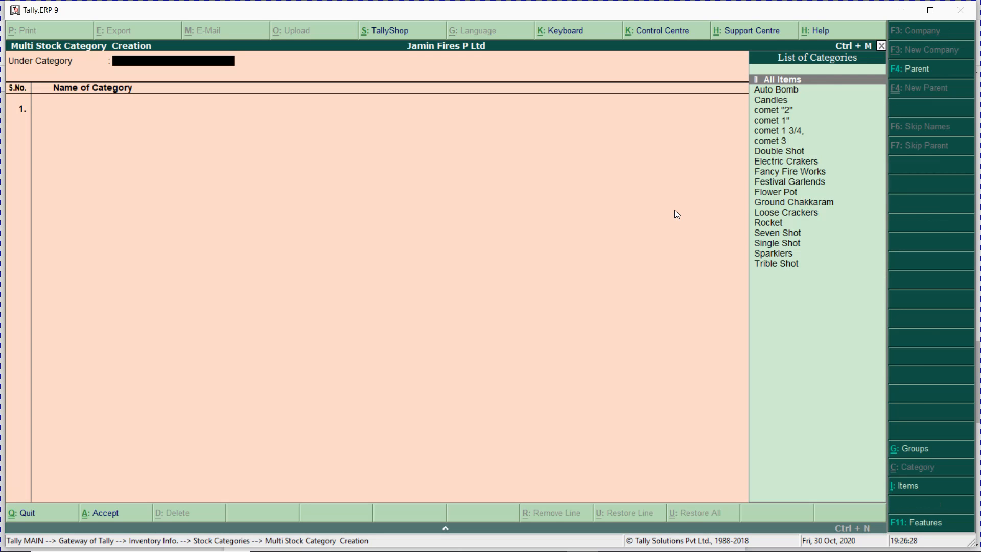
Step: Start a new category list under All Items, check the last page of the PDF, and add Mega Multiple Shot under Primary
key("Return")
key("alt+Tab")
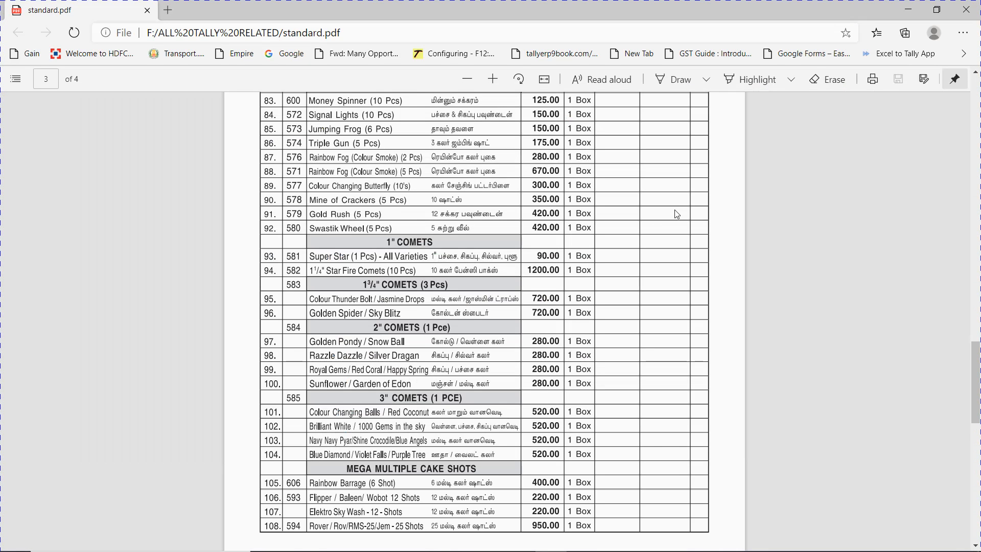
scroll(677, 215, "down", 10)
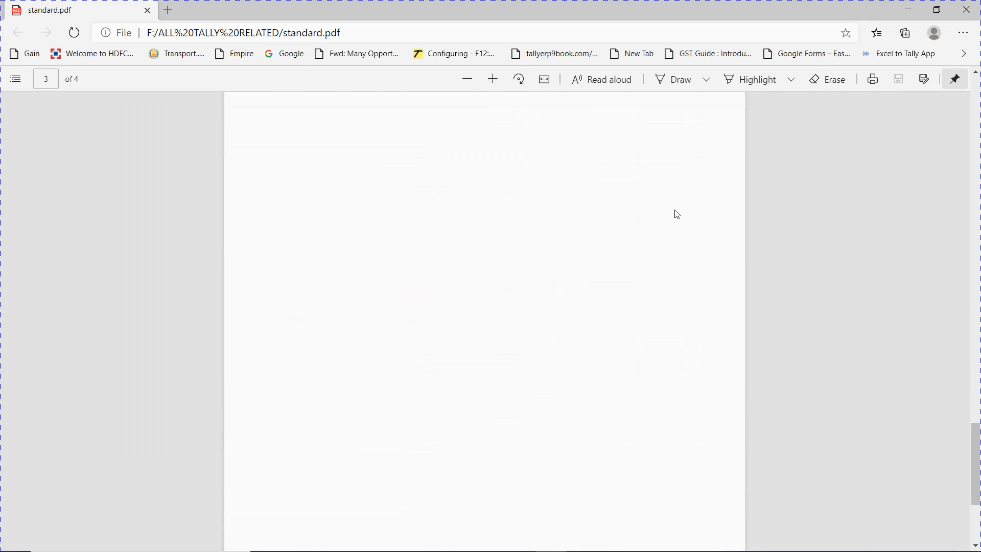
key("alt+Tab")
type("Mega Multiup")
key("BackSpace")
key("BackSpace")
type("ple Shot")
key("Return")
key("Return")
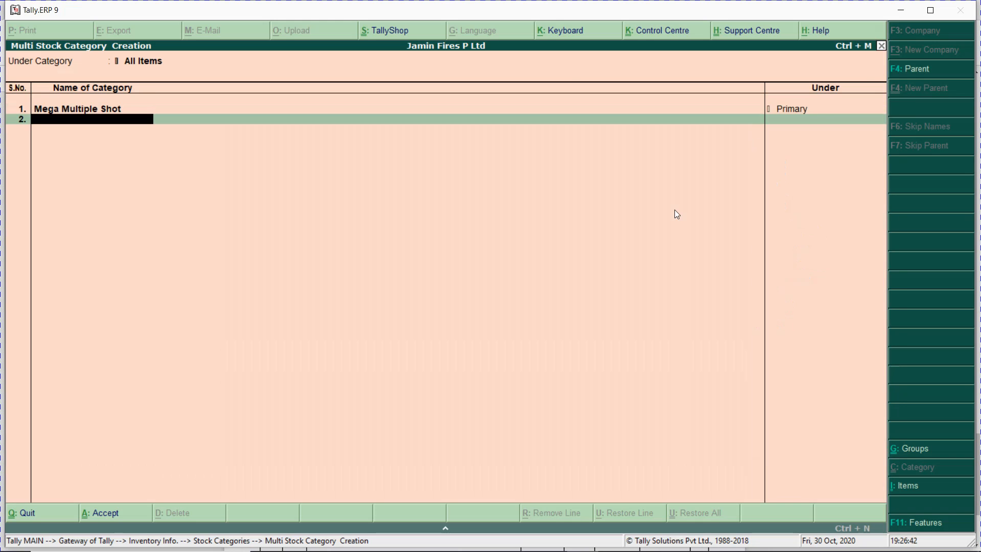
Step: Add the Gift Box and Roll Cap categories from the PDF price list, both under Primary
key("alt+Tab")
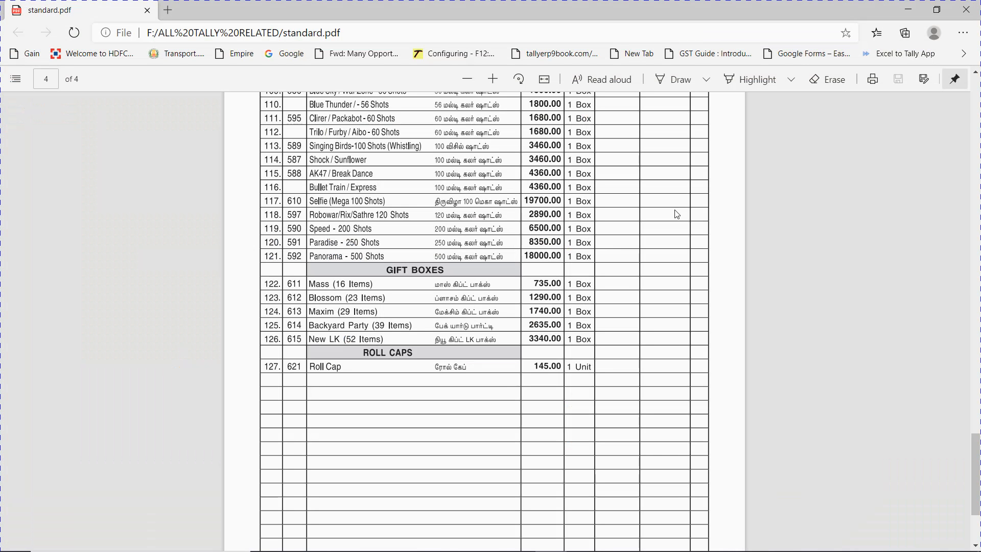
key("alt+Tab")
type("Gif")
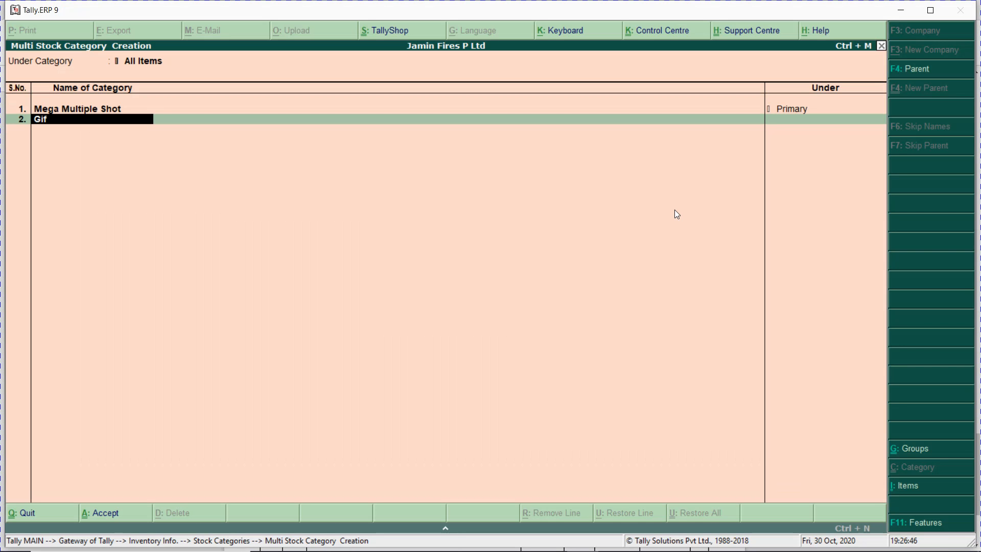
type("t Box")
key("Return")
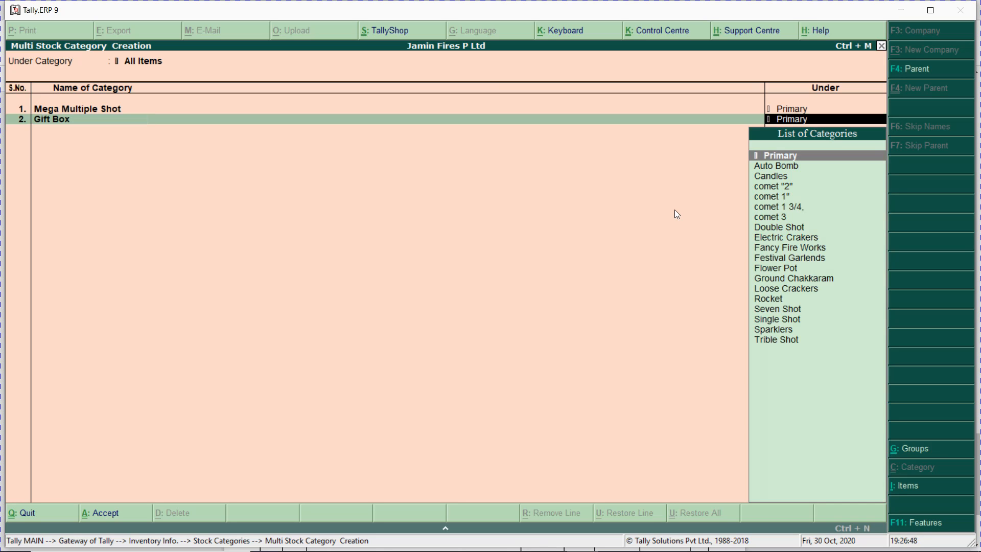
key("Return")
type("Ro")
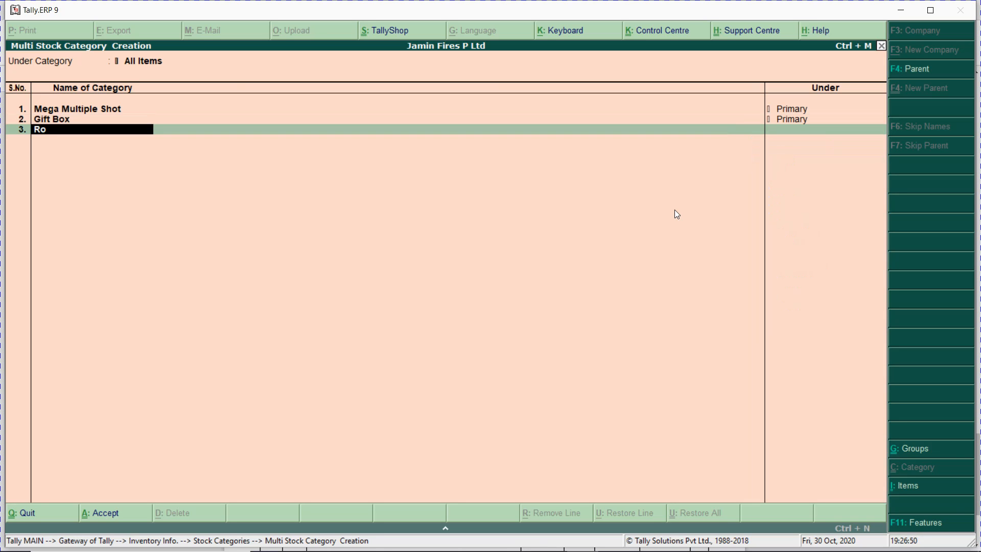
type("ll Cap")
key("Return")
key("Return")
Step: Check the last pages of the PDF price list, add Colour Fountains under Primary, and accept the category list
key("alt+Tab")
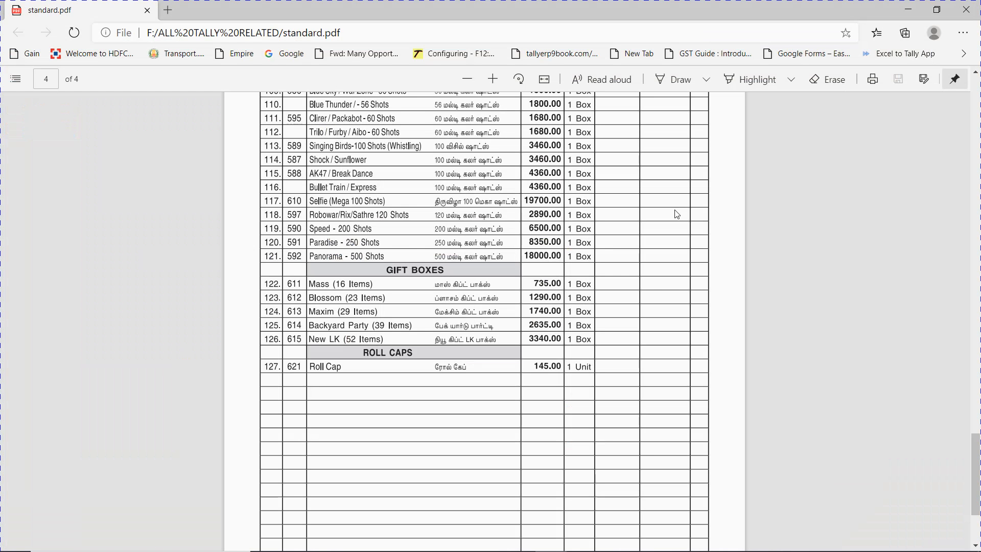
scroll(677, 215, "down", 3)
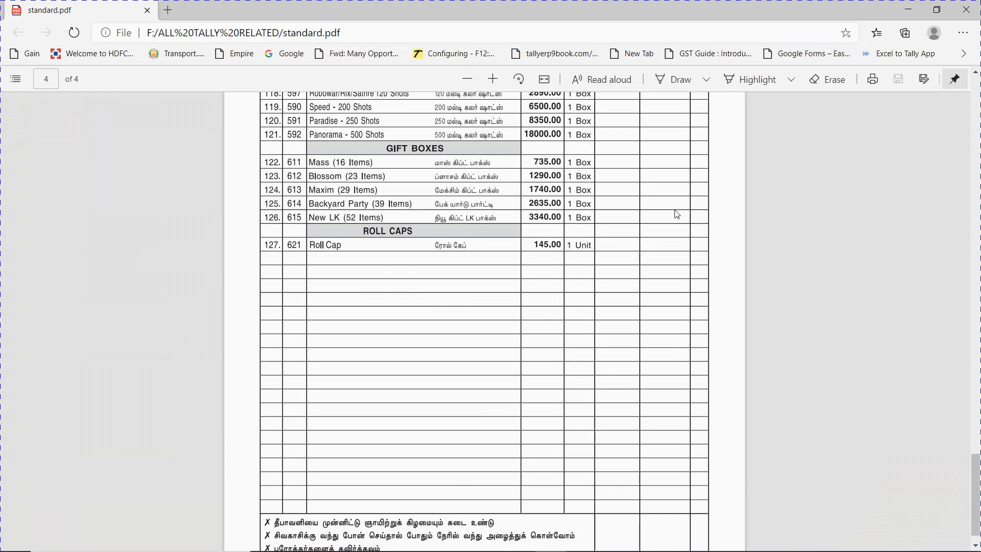
scroll(678, 215, "up", 1)
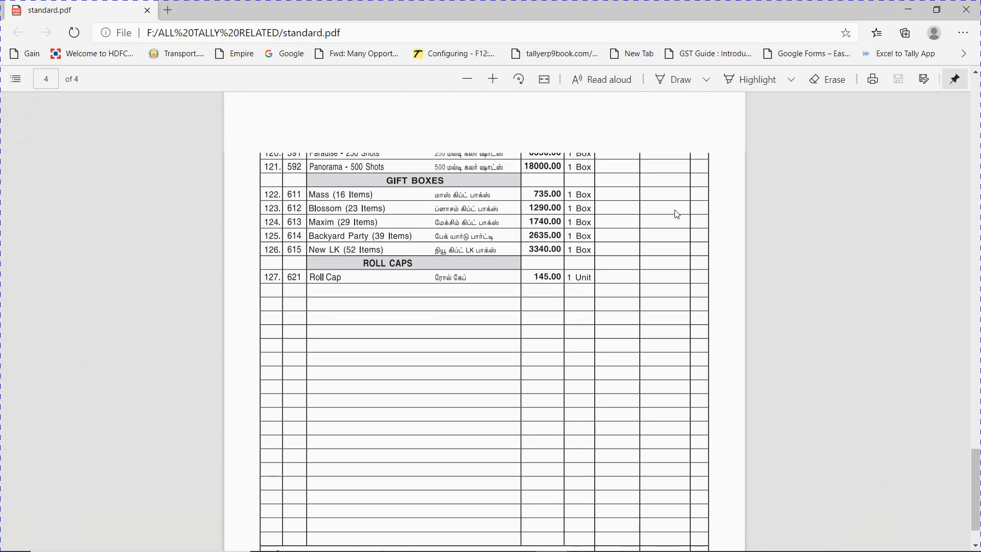
scroll(678, 214, "up", 5)
key("alt+Tab")
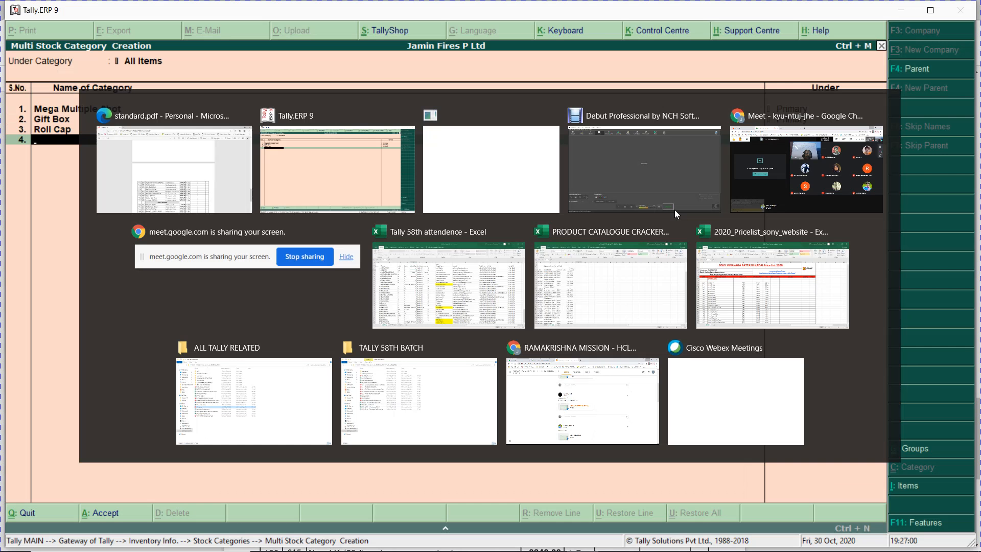
type("Coloru")
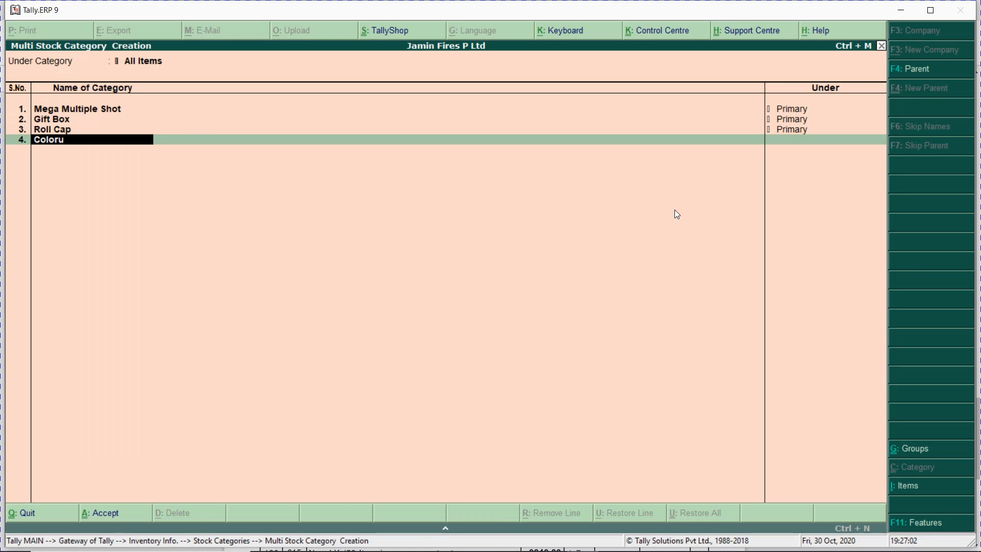
key("BackSpace")
key("BackSpace")
type("ur Fountaions")
key("BackSpace")
key("BackSpace")
key("BackSpace")
type("ns")
key("Return")
key("Return")
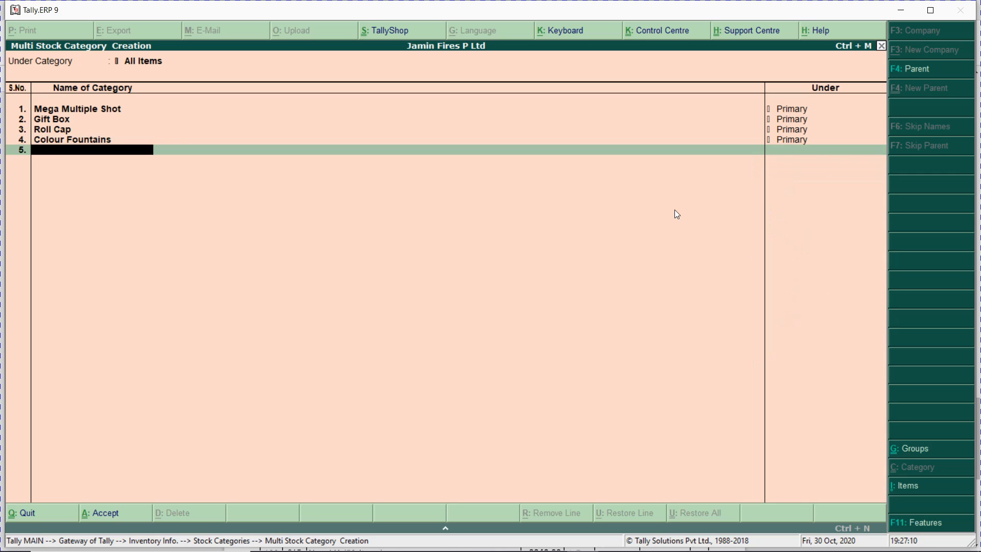
key("Return")
key("Return")
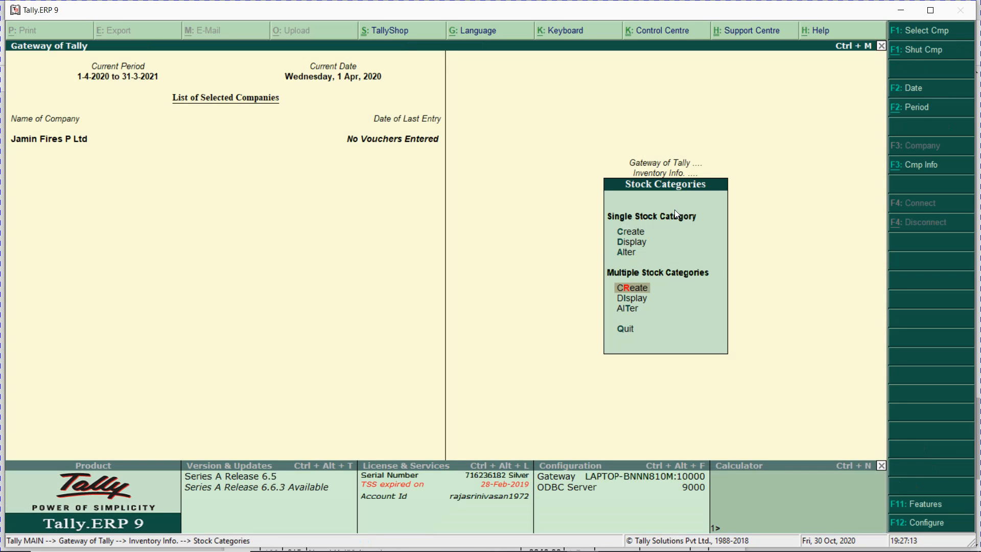
Step: Open the multiple stock category alteration list for All Items and minimise the PDF price list
key("t")
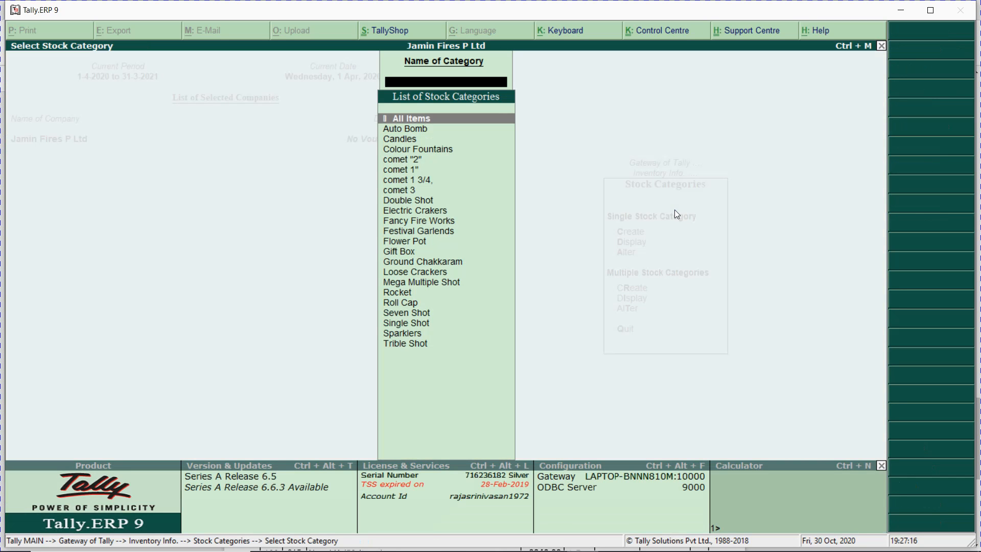
key("Return")
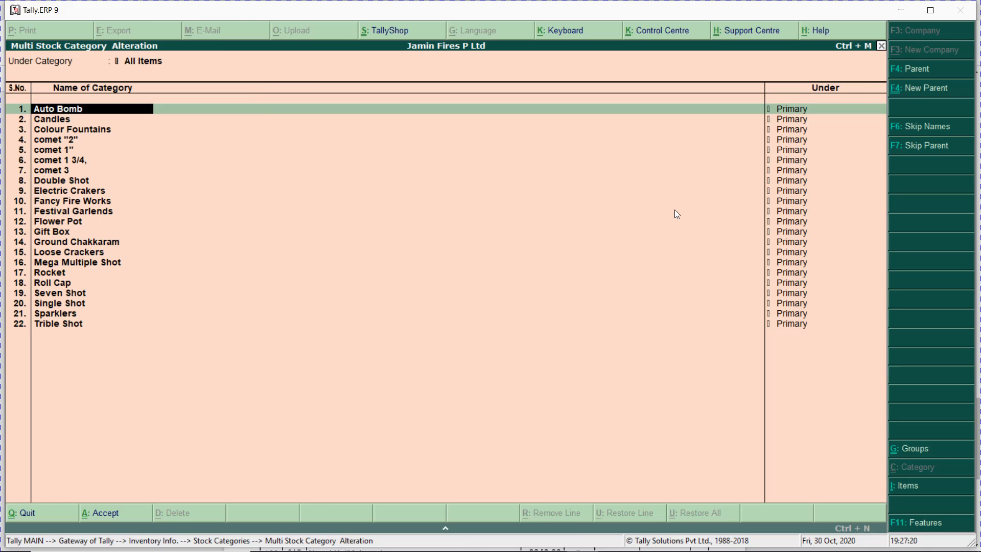
key("alt+Tab")
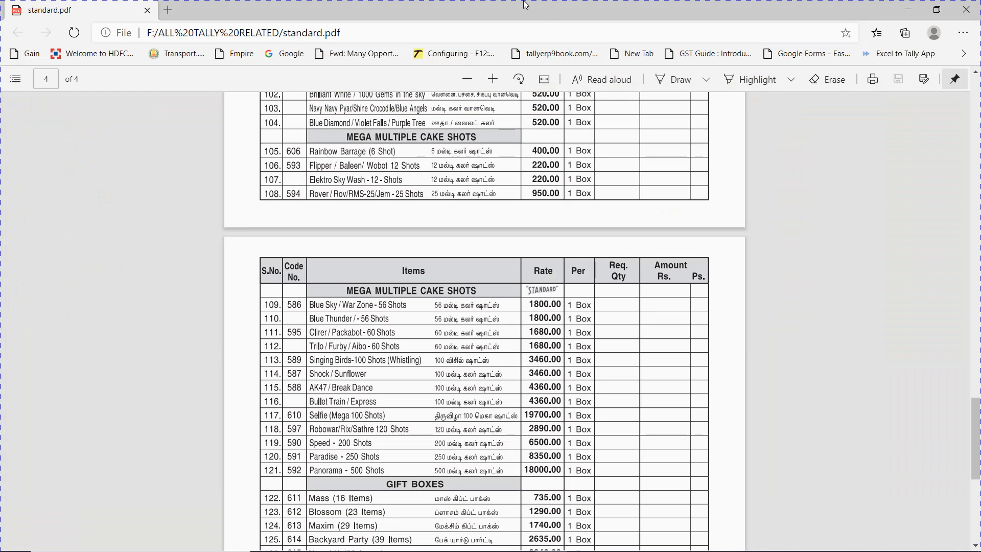
left_click(910, 8)
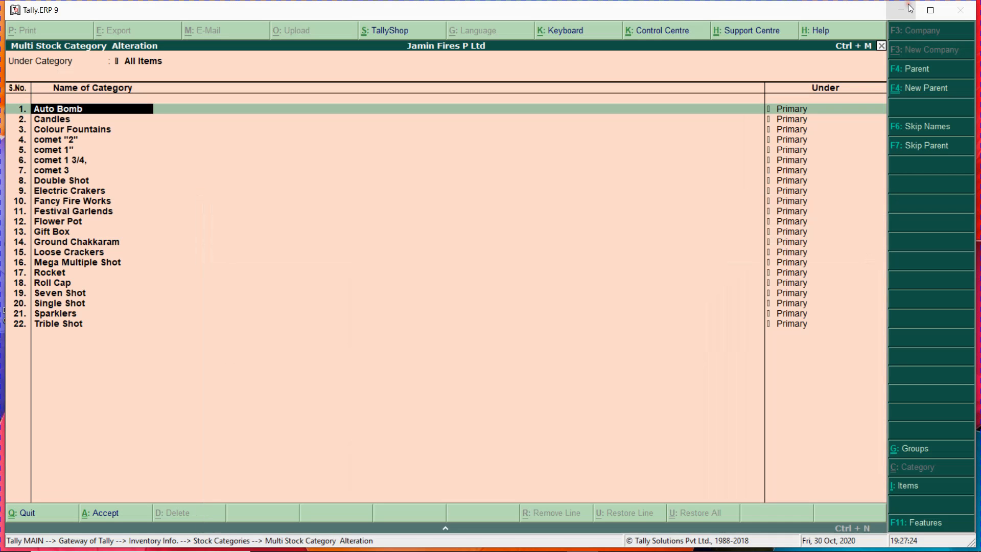
key("alt+Tab")
key("alt+Tab")
key("alt+Tab")
key("alt+Tab")
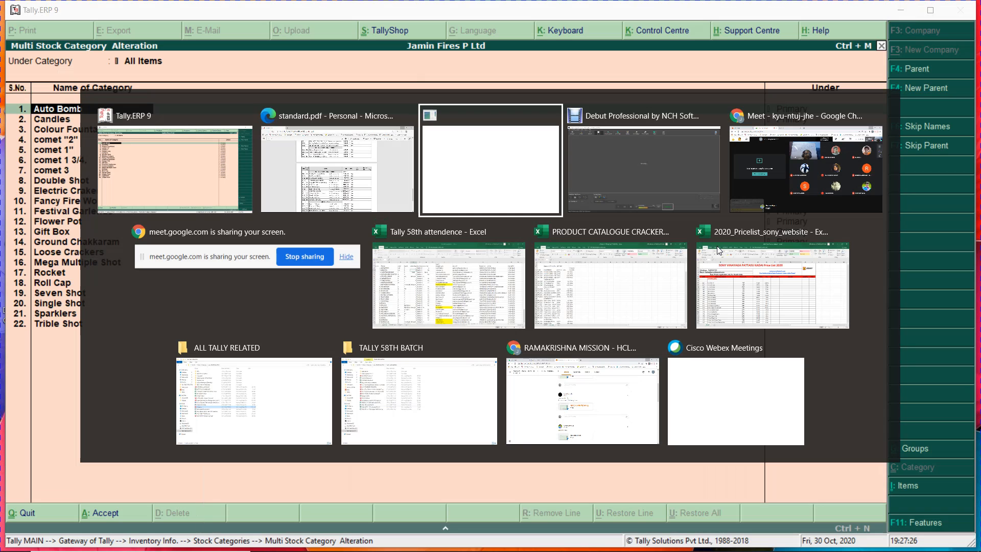
key("alt+Tab")
key("alt+Tab")
key("alt+Tab")
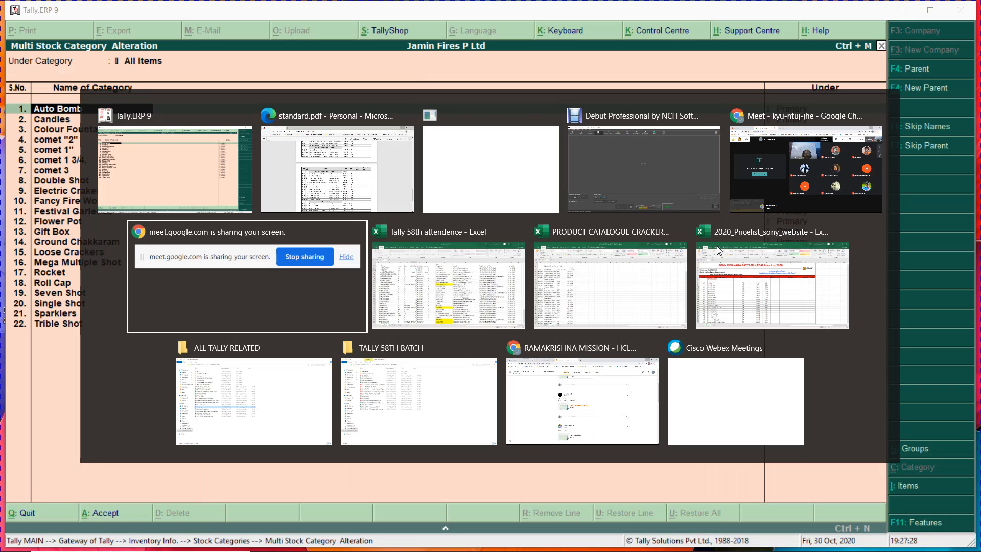
key("Escape")
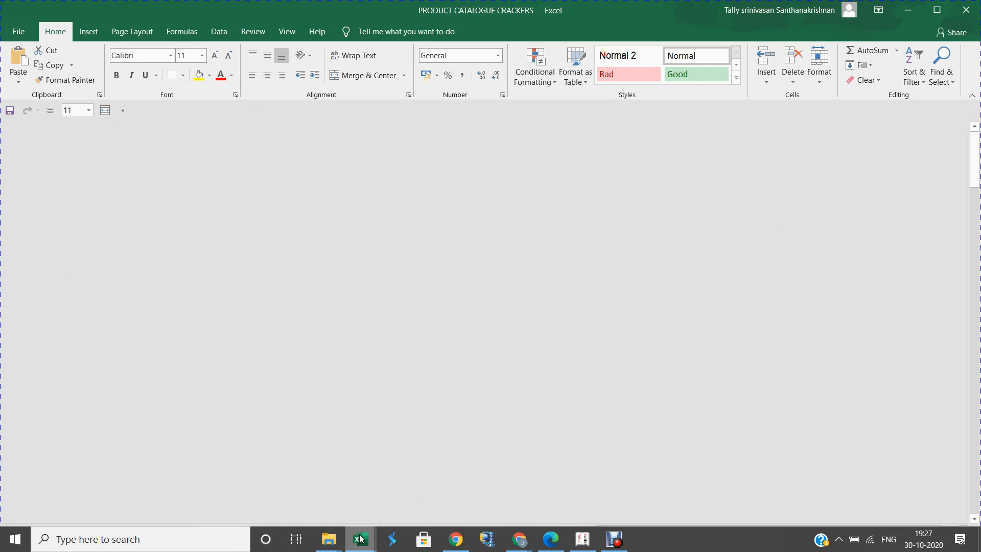
Step: Switch to Excel and close the 2020_Pricelist_sony_website workbook
mouse_move(360, 538)
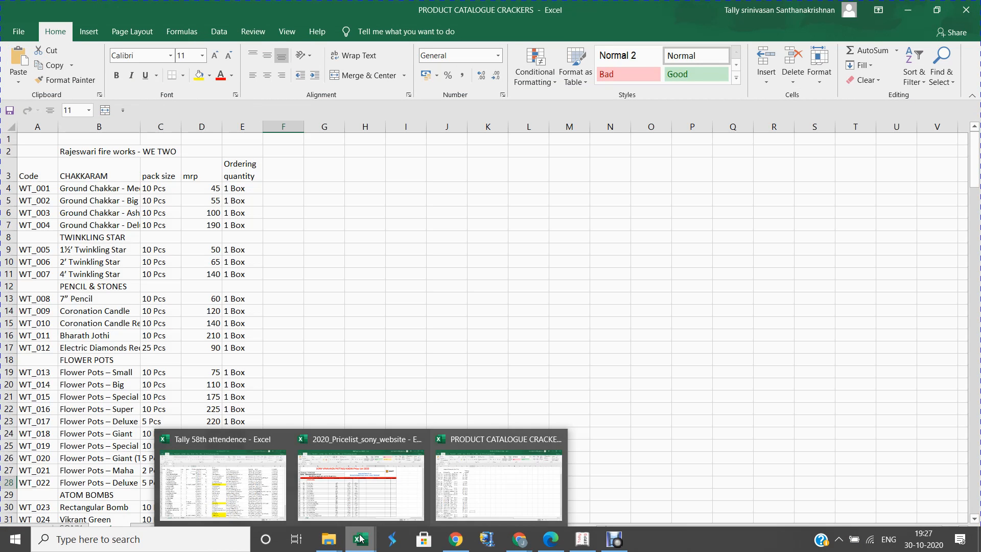
left_click(337, 482)
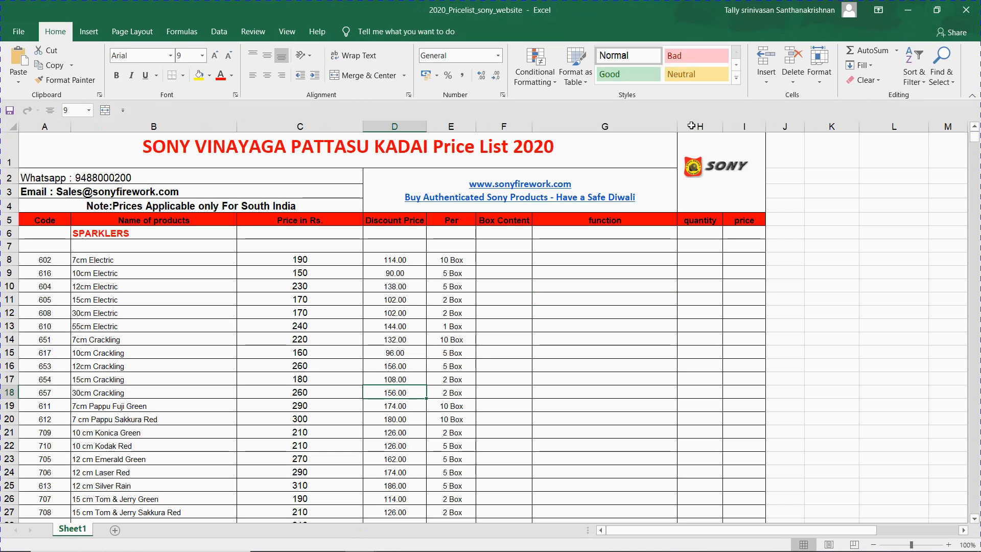
left_click(968, 9)
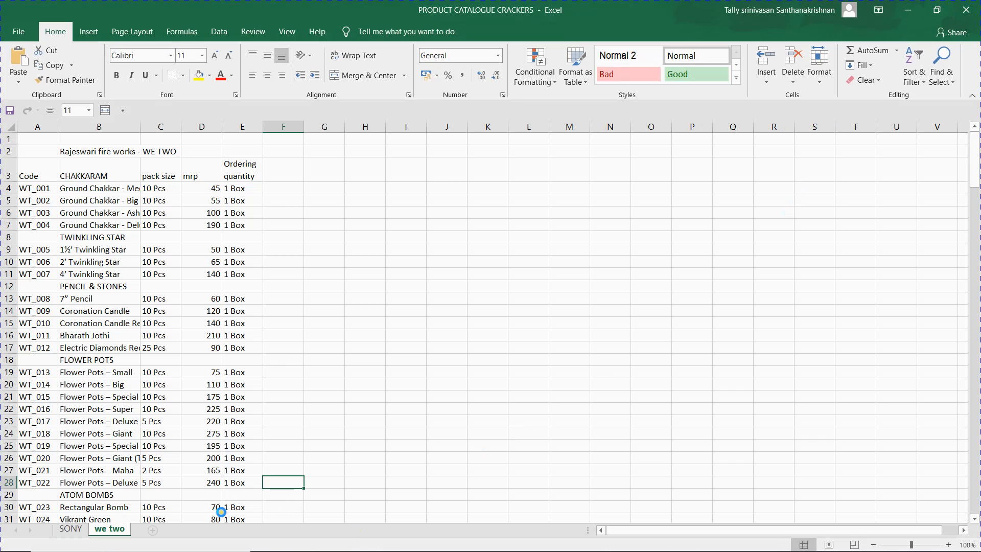
Step: Copy the TWINKLING STAR heading in cell B8 of the we two sheet in PRODUCT CATALOGUE CRACKERS
left_click(381, 275)
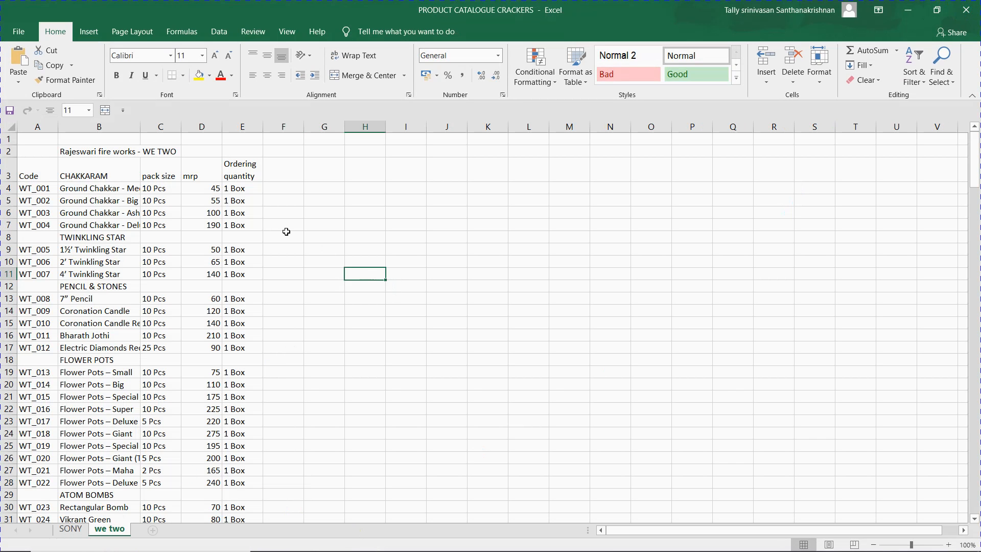
left_click(108, 178)
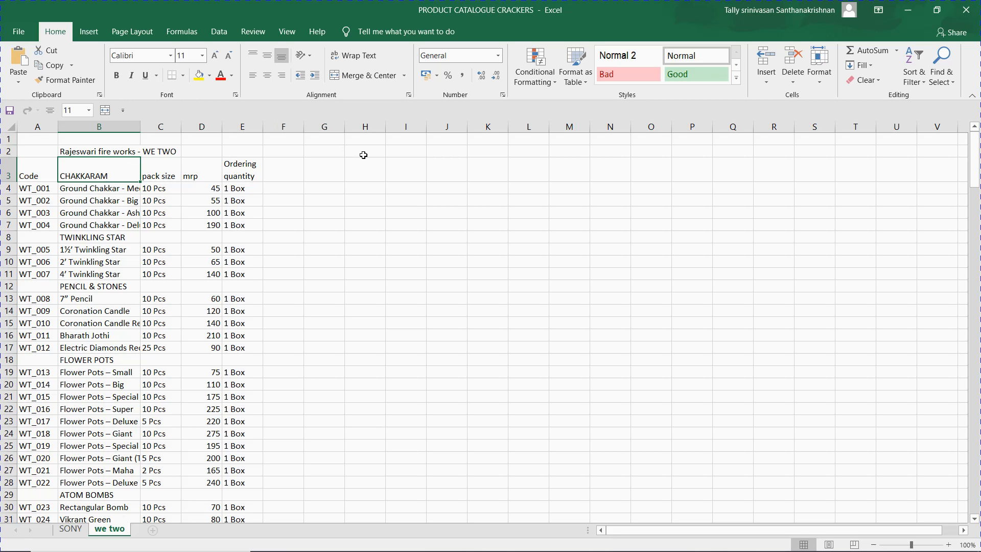
key("Down")
key("Up")
key("Down")
key("Down")
key("Down")
key("Down")
key("Down")
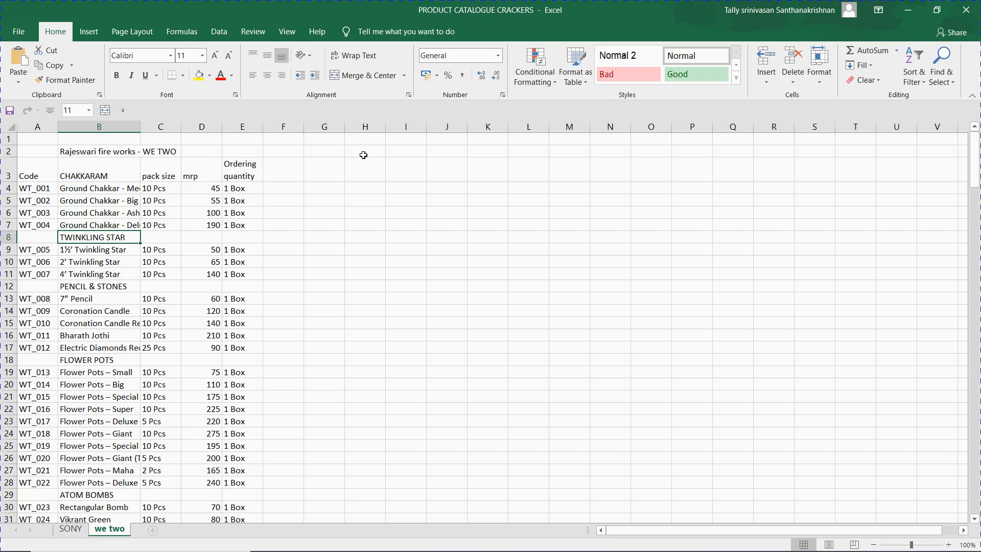
key("ctrl+c")
Step: Switch to Tally.ERP 9 and paste TWINKLING STAR as a new category under Primary after Trible Shot
key("alt+Tab")
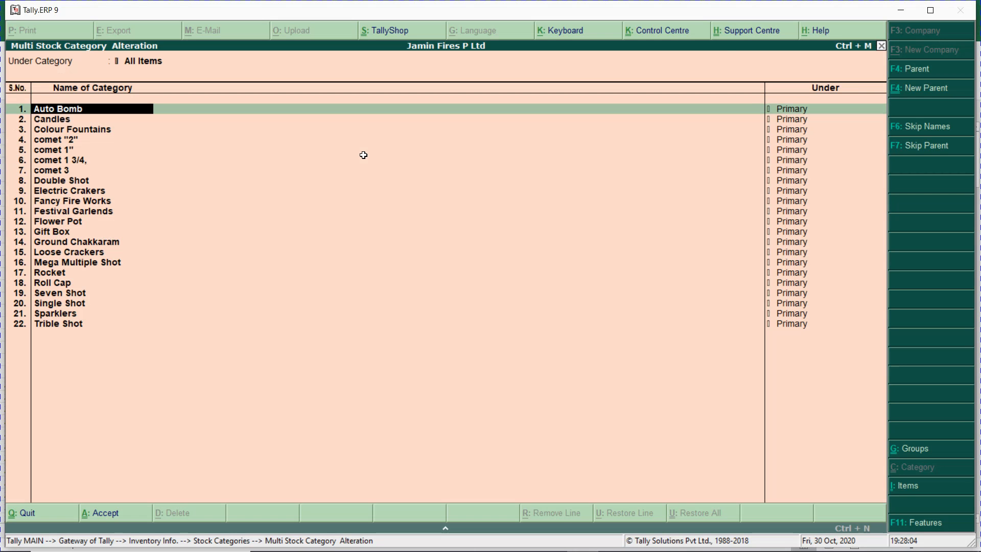
key("Return")
key("Return")
key("Return")
key("Return")
key("Return")
key("Return")
key("Return")
key("Return")
key("Return")
key("Return")
key("Return")
key("Return")
key("Return")
key("Return")
key("Return")
key("Return")
key("Return")
key("Return")
key("Return")
key("Return")
key("Return")
key("Return")
key("Return")
key("Return")
key("Return")
key("Return")
key("Return")
key("Return")
key("Return")
key("Return")
key("Return")
key("Return")
key("Return")
key("Return")
key("Return")
key("Return")
key("Return")
key("Return")
key("Return")
key("Return")
key("Return")
key("Return")
key("Return")
key("Return")
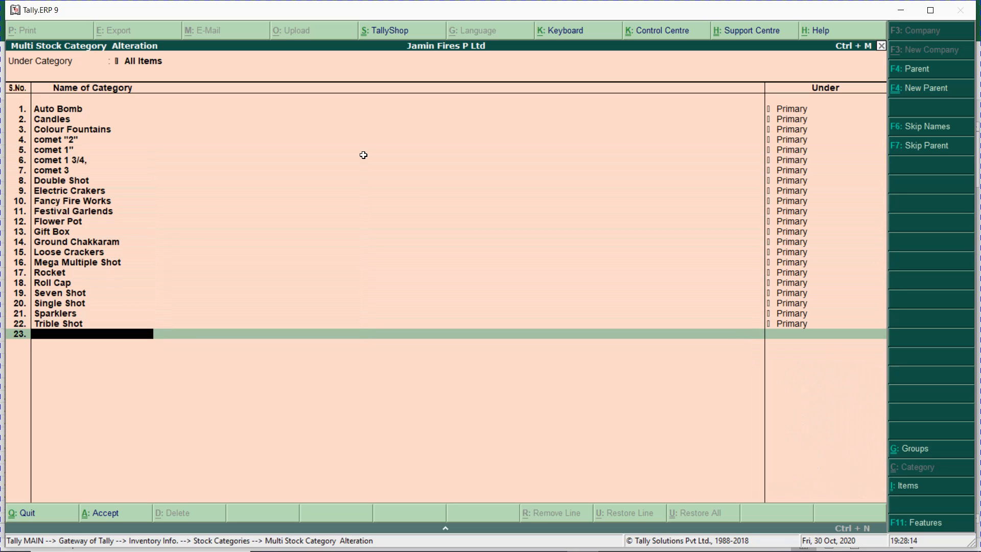
key("ctrl+alt+v")
key("Return")
key("Return")
Step: Copy the PENCIL & STONES heading from cell B12 of the Excel catalogue and add it in Tally as row 24 under Primary
key("alt+Tab")
key("Down")
key("Down")
key("Down")
key("Down")
key("ctrl+c")
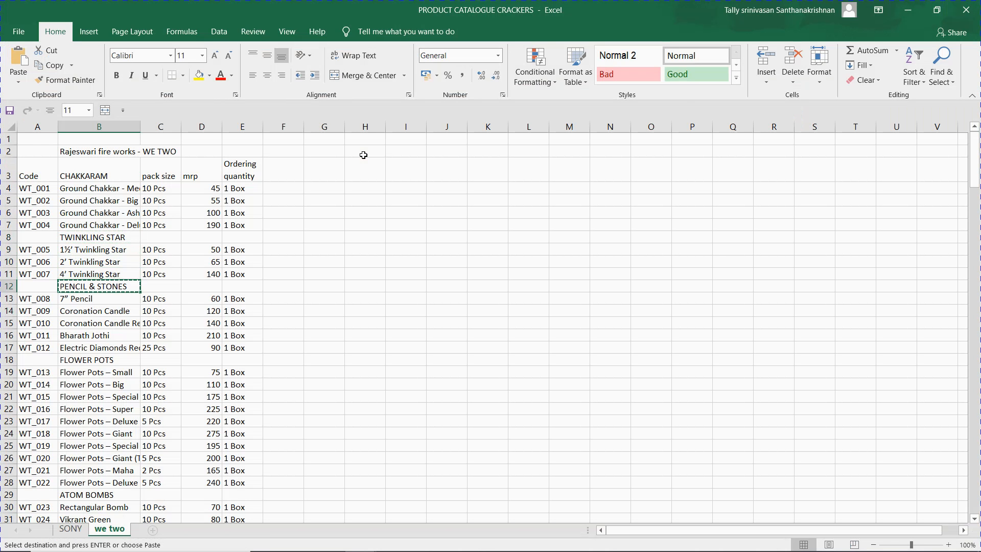
key("alt+Tab")
key("ctrl+alt+v")
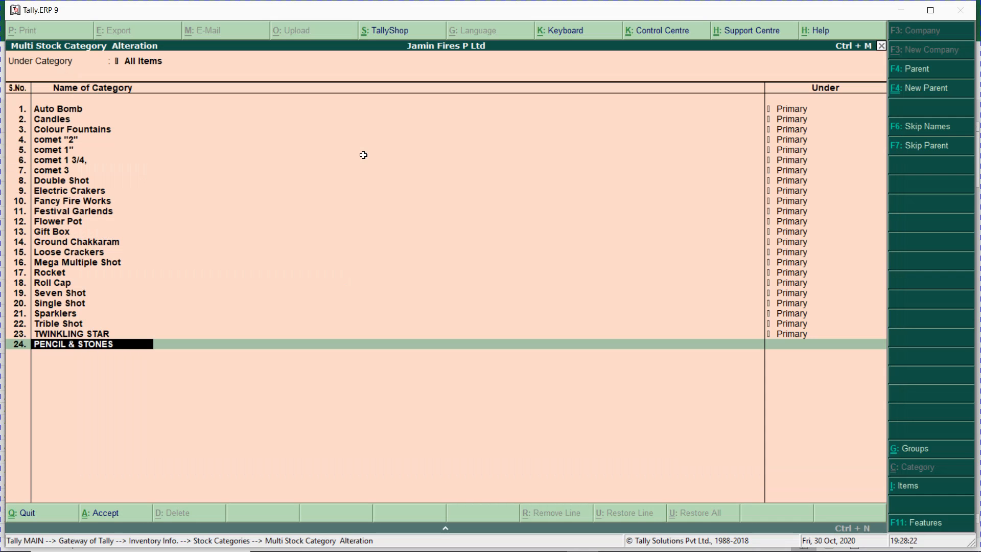
key("Return")
key("Return")
key("Return")
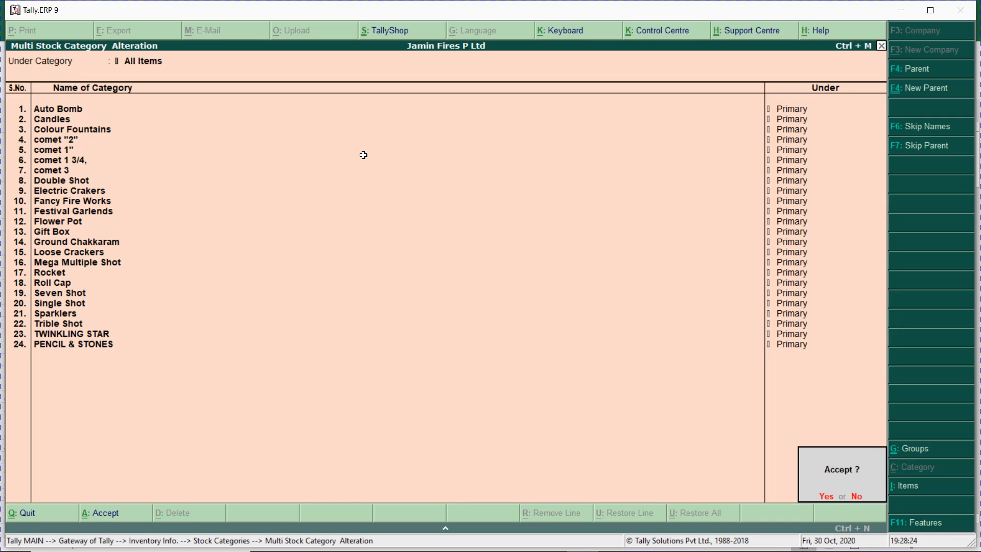
key("Escape")
key("Return")
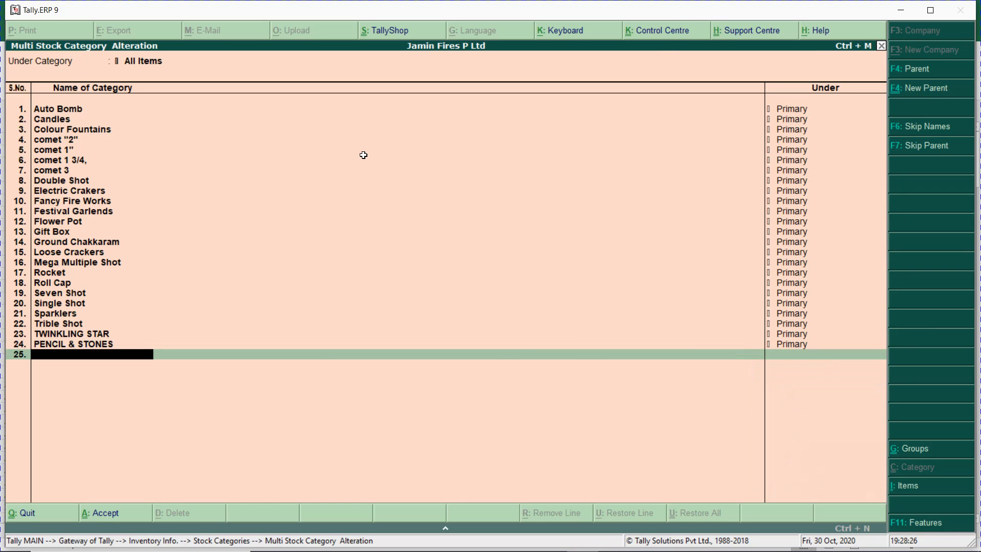
Step: Copy the CHORSA & GIANT CRACKERS heading from cell B41 of the Excel catalogue and paste it in Tally.ERP 9 as category row 25
key("alt+Tab")
key("Down")
key("Down")
key("Down")
key("Down")
key("Down")
key("Down")
key("Down")
key("Down")
key("Down")
key("Down")
key("Down")
key("Down")
key("Down")
key("Down")
key("Down")
key("Down")
key("Down")
key("Down")
key("Down")
key("Down")
key("Down")
key("Down")
key("Down")
key("Down")
key("Down")
key("Down")
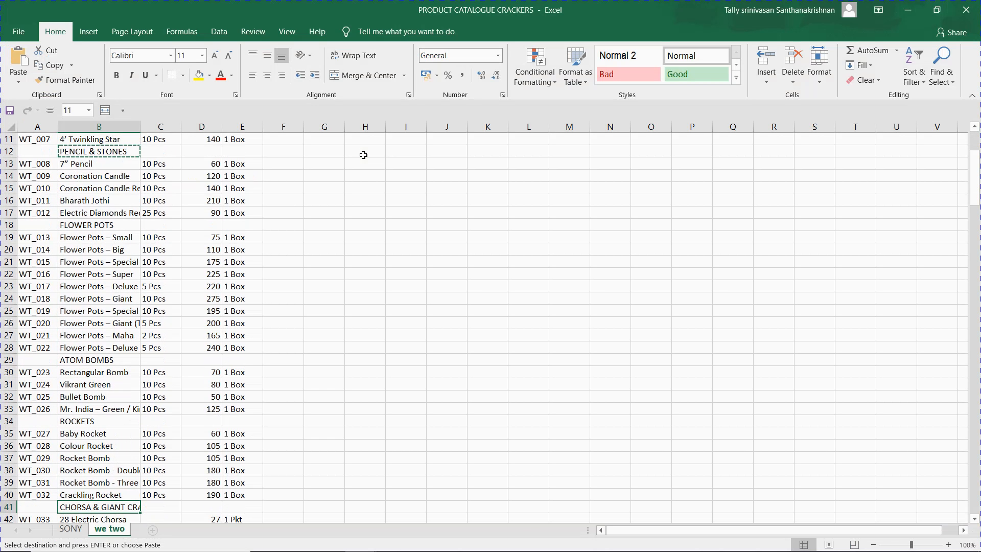
scroll(364, 155, "down", 1)
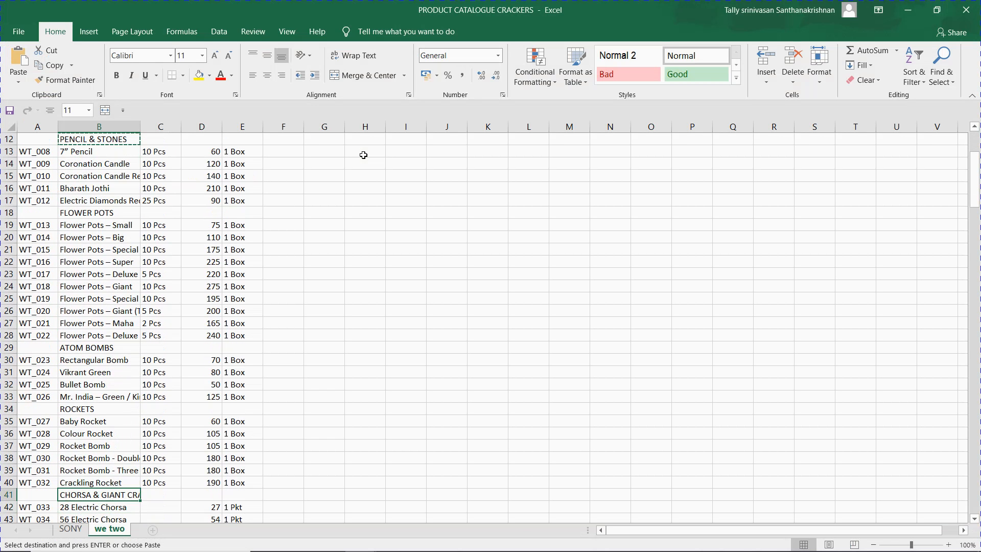
key("alt+Tab")
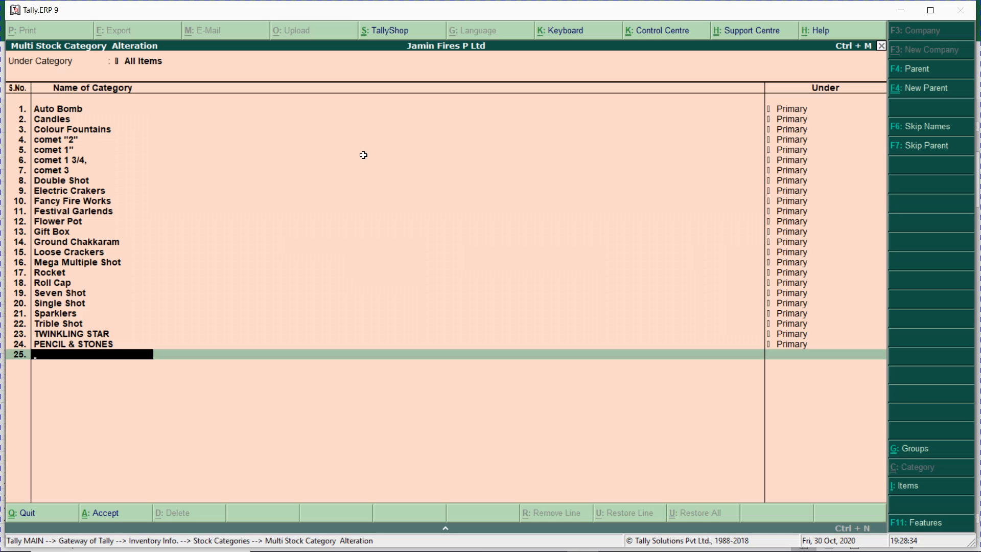
key("ctrl+alt+v")
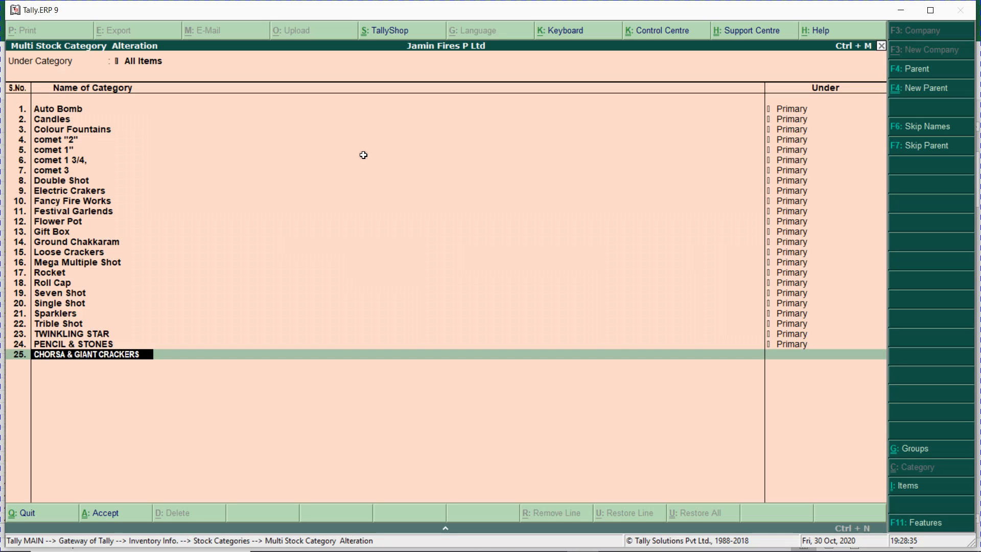
left_click(364, 154)
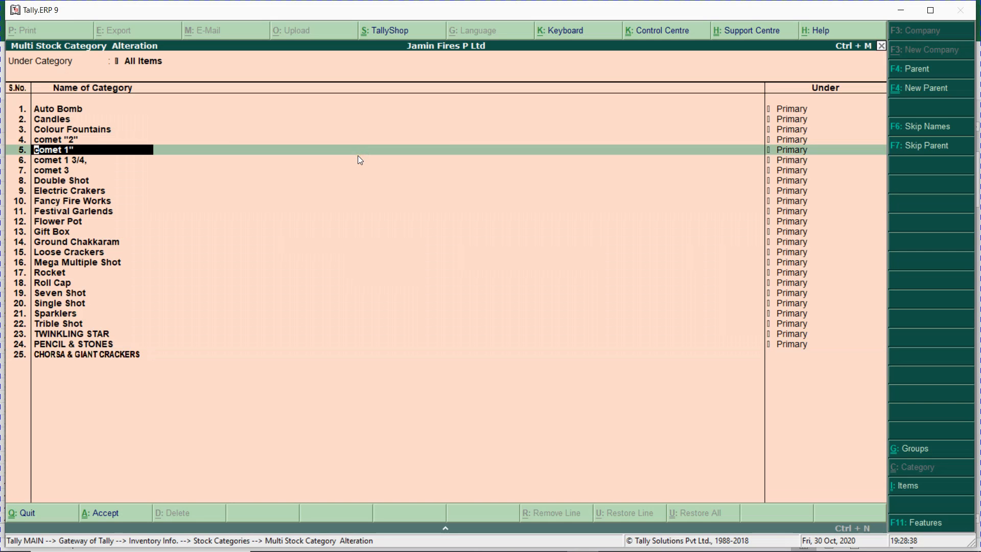
key("Return")
key("Return")
key("Return")
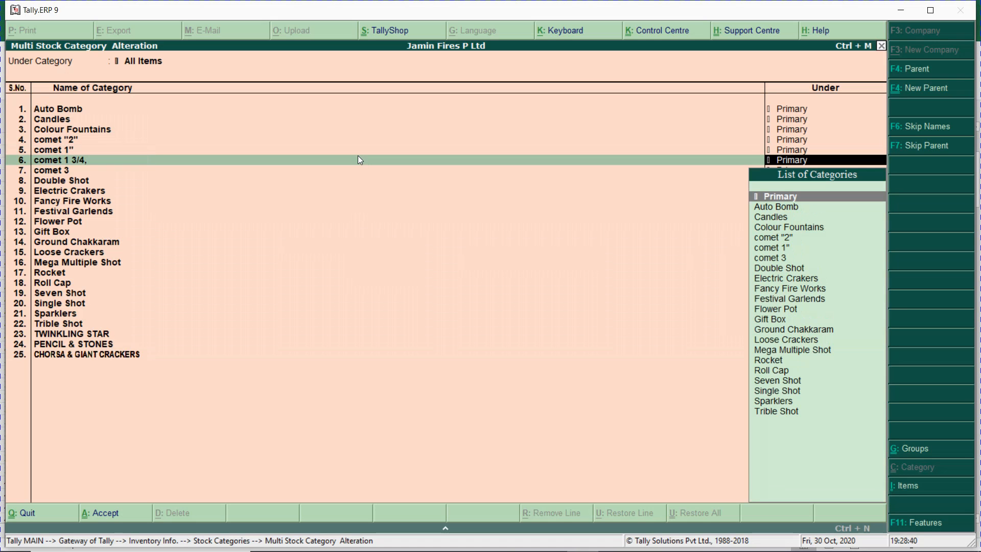
key("Down")
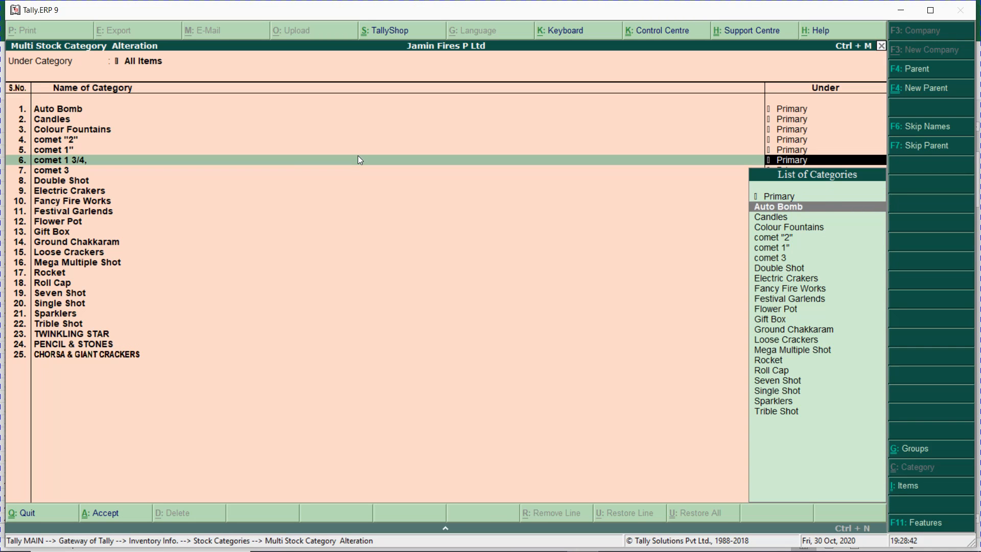
key("Up")
key("Return")
key("Return")
key("Return")
key("Return")
key("Return")
key("Return")
key("Return")
key("Return")
key("Return")
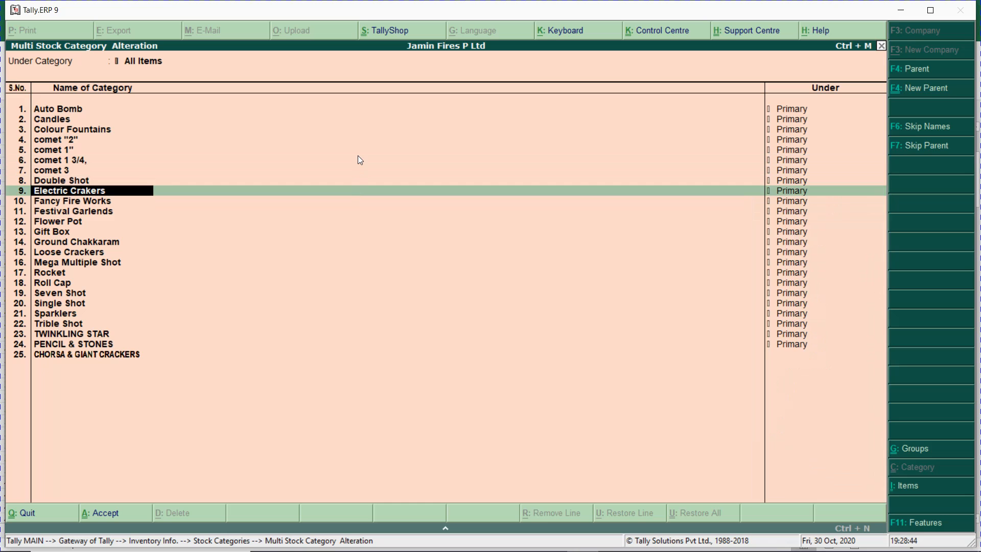
key("Return")
key("Return")
key("Return")
key("Return")
key("Return")
key("Return")
key("Return")
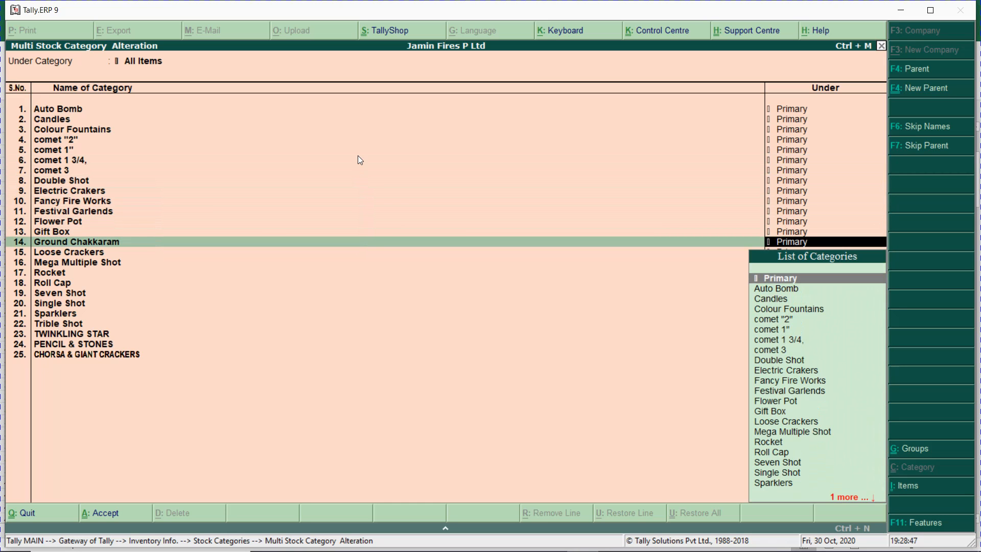
Step: Save the stock category alterations and open multiple stock category creation under All Items
key("ctrl+a")
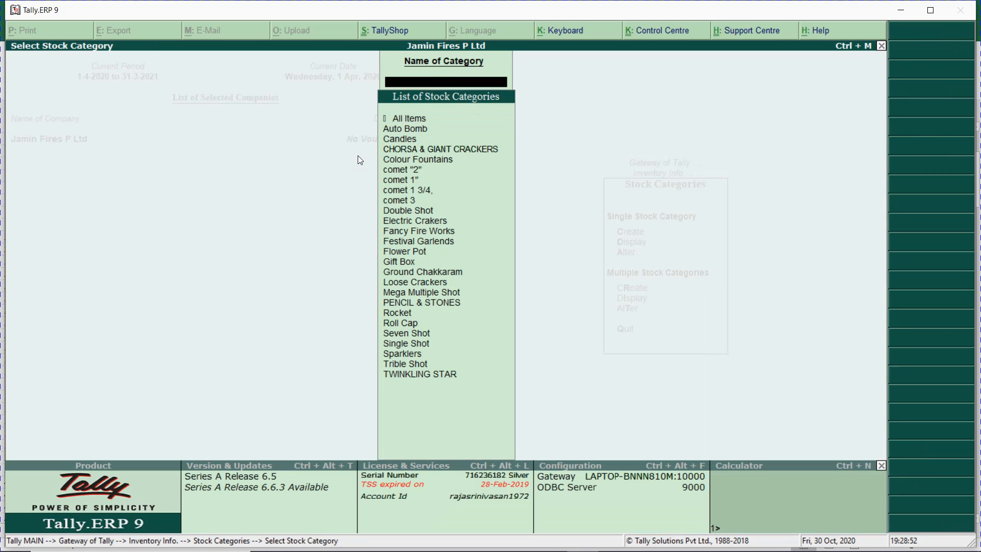
key("Escape")
key("r")
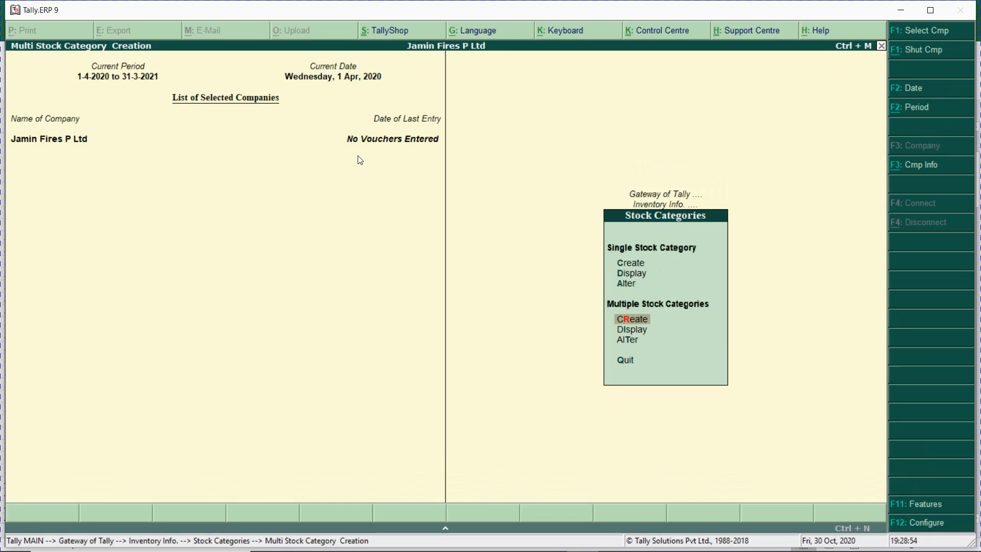
key("Return")
Step: Switch to Excel and copy the DELUXE CRACKERS heading in cell B50 of the we two sheet
key("alt+Tab")
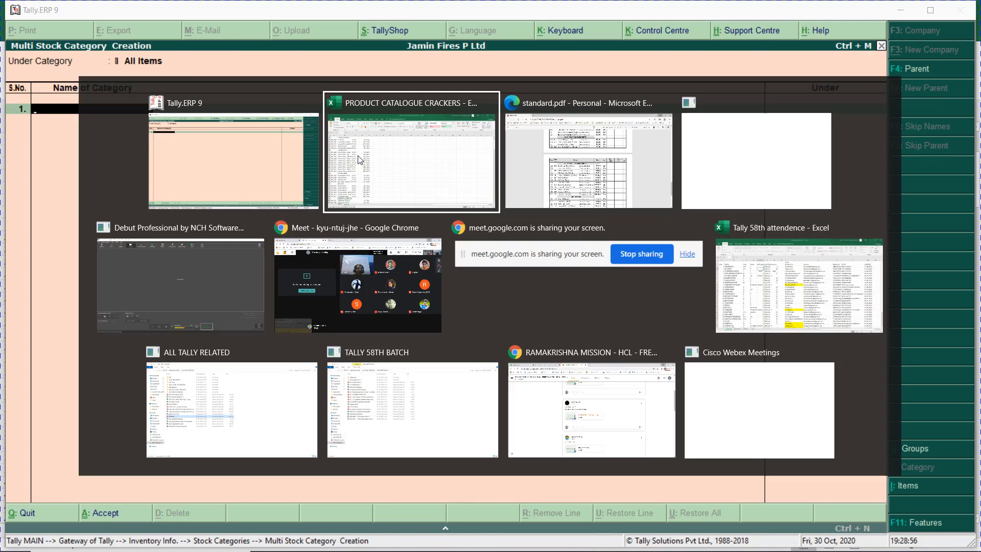
key("Down")
key("Down")
key("Down")
key("Down")
key("Down")
key("Down")
key("Down")
key("Down")
key("Down")
key("Down")
key("Down")
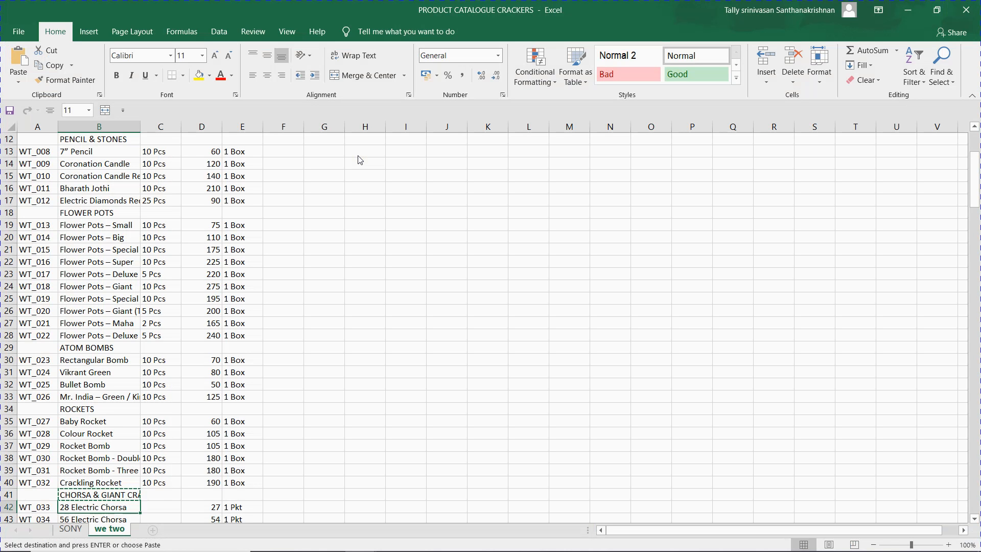
key("Up")
key("Up")
key("Up")
key("Down")
key("ctrl+c")
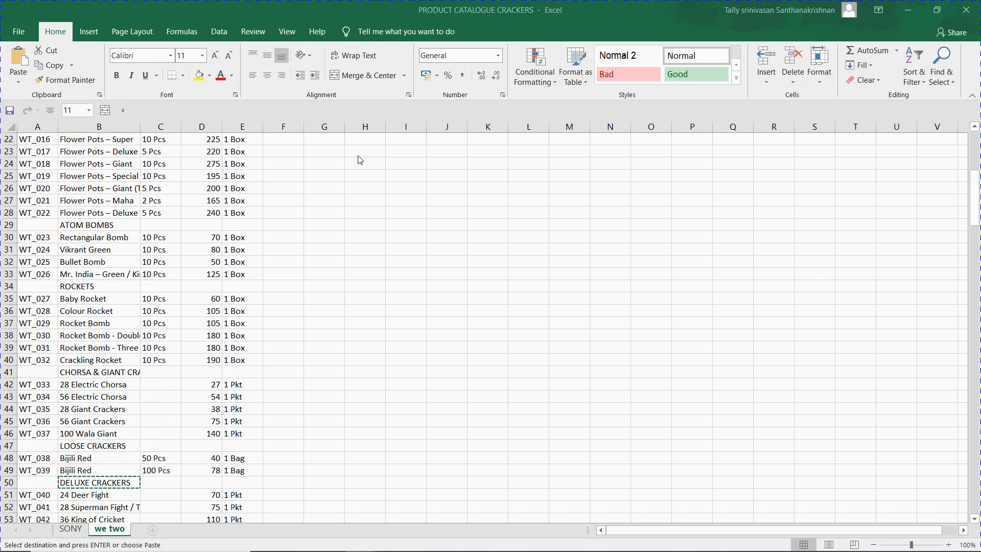
Step: Switch to Tally.ERP 9 and paste DELUXE CRACKERS as the first new category under Primary
key("alt+Tab")
key("ctrl+alt+v")
key("Return")
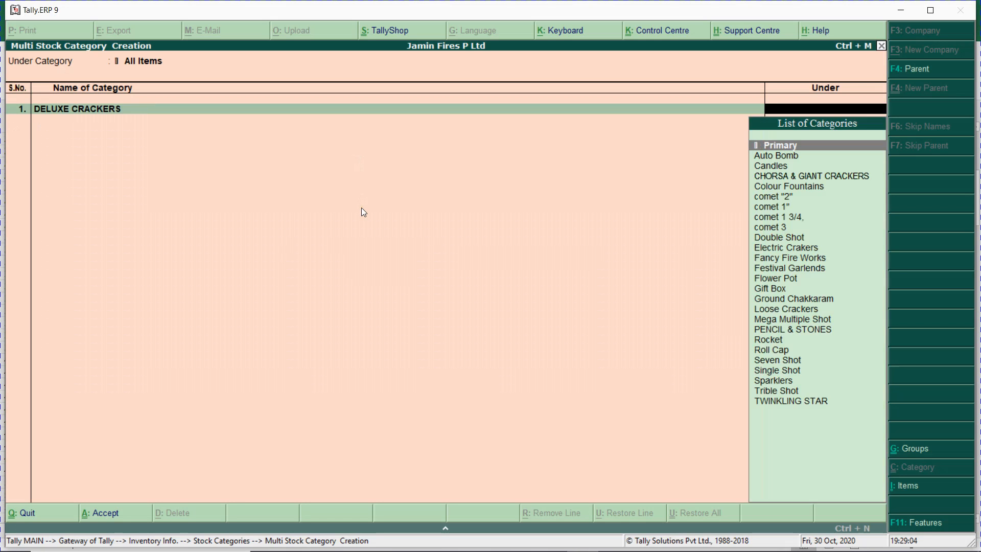
key("Return")
Step: Switch to Excel and copy the GARLAND WALA CRACKERS heading in cell B63 of the we two sheet
key("alt+Tab")
key("Down")
key("Down")
key("Down")
key("Down")
key("Down")
key("Down")
key("Down")
key("Down")
key("Down")
key("Down")
key("Down")
key("Down")
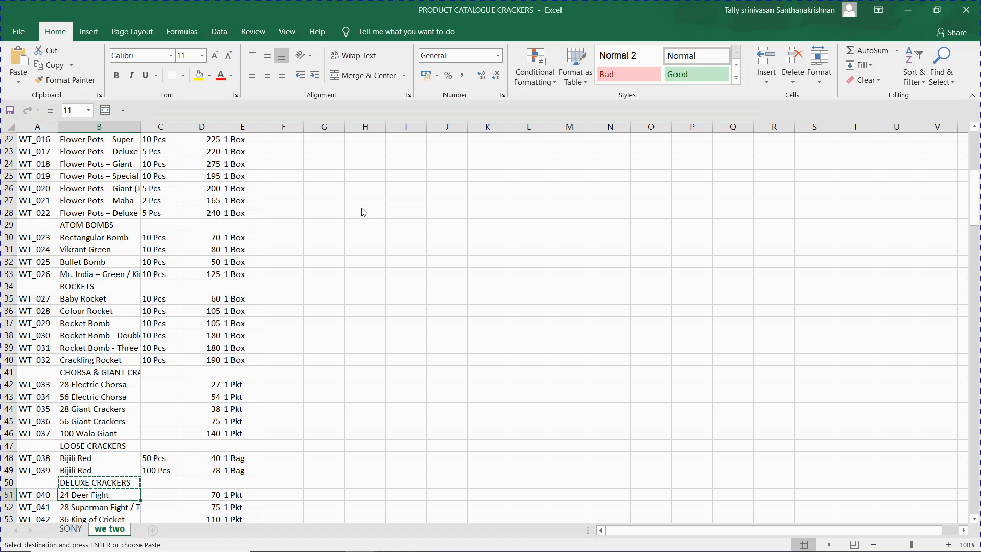
key("Up")
key("Up")
key("Up")
key("Down")
key("Down")
key("Down")
key("Down")
key("Down")
key("Down")
key("Down")
key("Down")
key("Down")
key("Down")
key("Down")
key("Down")
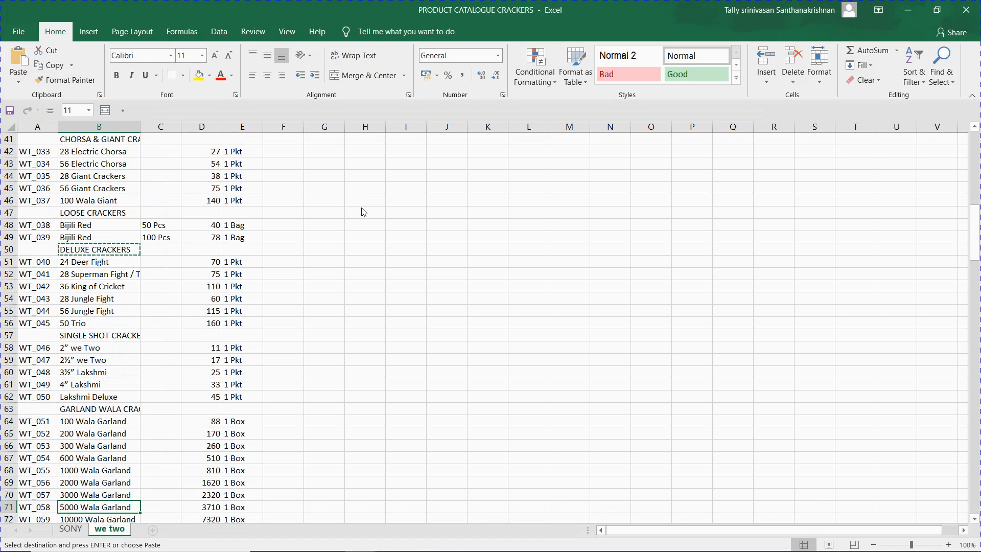
key("Down")
key("Down")
key("Down")
key("Down")
key("Up")
key("Up")
key("Up")
key("Up")
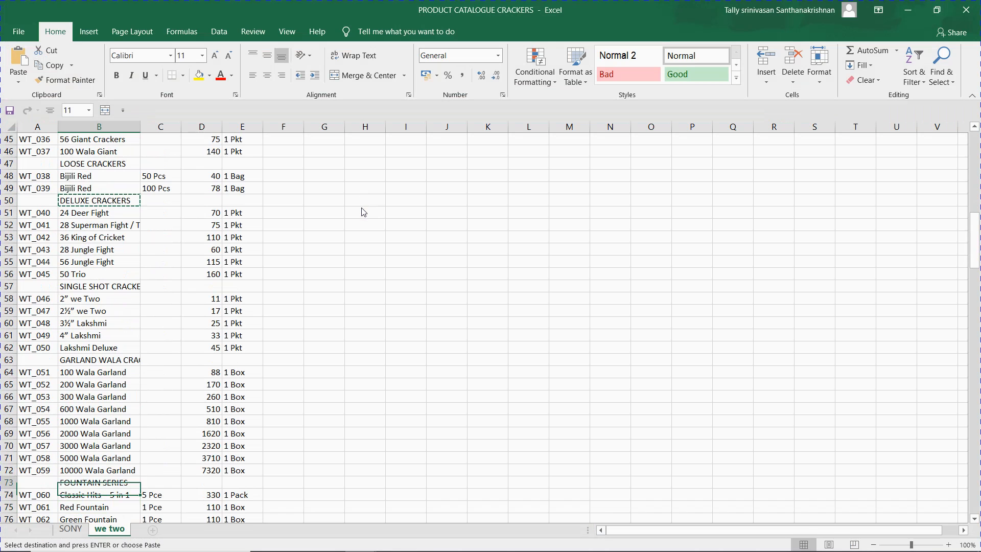
key("Up")
key("Up")
key("Up")
key("Up")
key("Up")
key("Up")
key("Up")
key("Up")
key("ctrl+c")
Step: Switch to Tally.ERP 9 and paste GARLAND WALA CRACKERS as the second new category under Primary
key("alt+Tab")
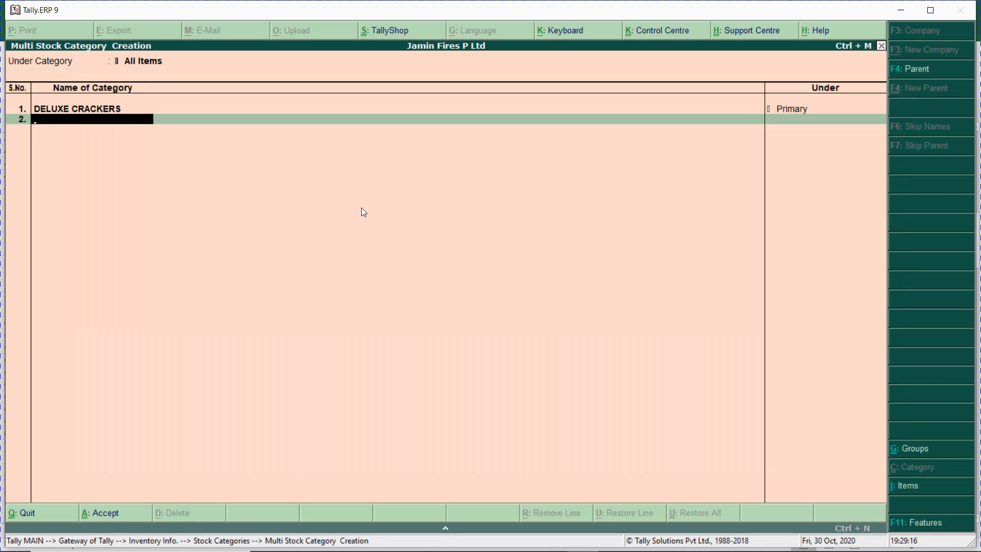
key("ctrl+alt+v")
key("Return")
key("Return")
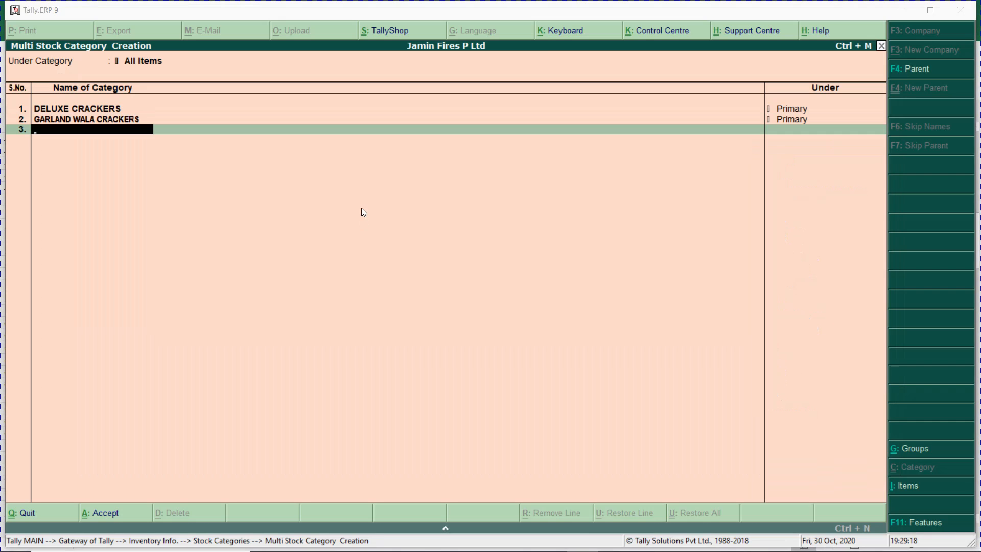
Step: Switch to Excel and copy the CAKE SERIES 12 SHOTS heading in cell B139 of the we two sheet
key("alt+Tab")
key("Down")
key("Down")
key("Down")
key("Down")
key("Down")
key("Down")
key("Down")
key("Down")
key("Down")
key("Down")
key("Down")
key("Down")
key("Down")
key("Down")
key("Down")
key("Down")
key("Down")
key("Down")
key("Down")
key("Down")
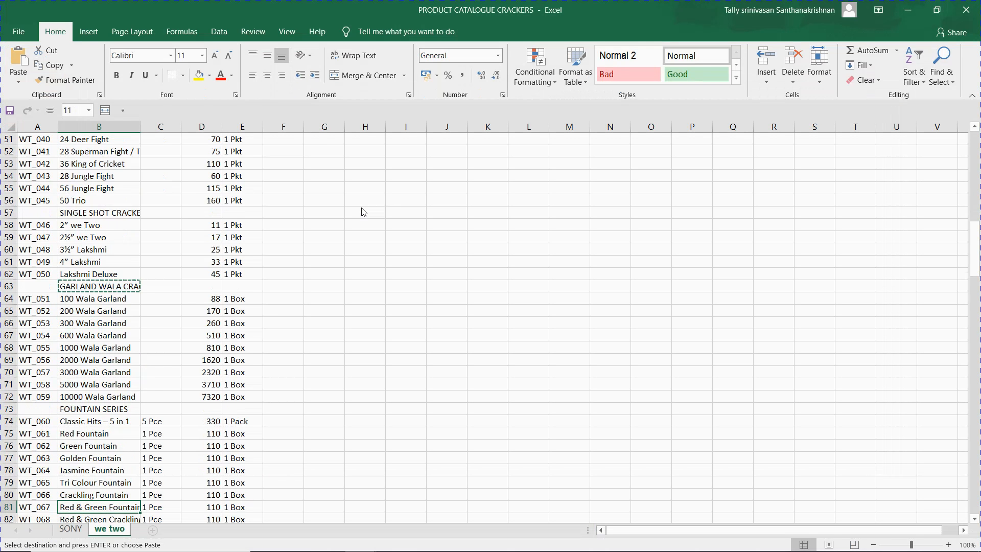
key("Down")
key("Down")
key("Down")
key("Down")
key("Down")
key("Down")
key("Down")
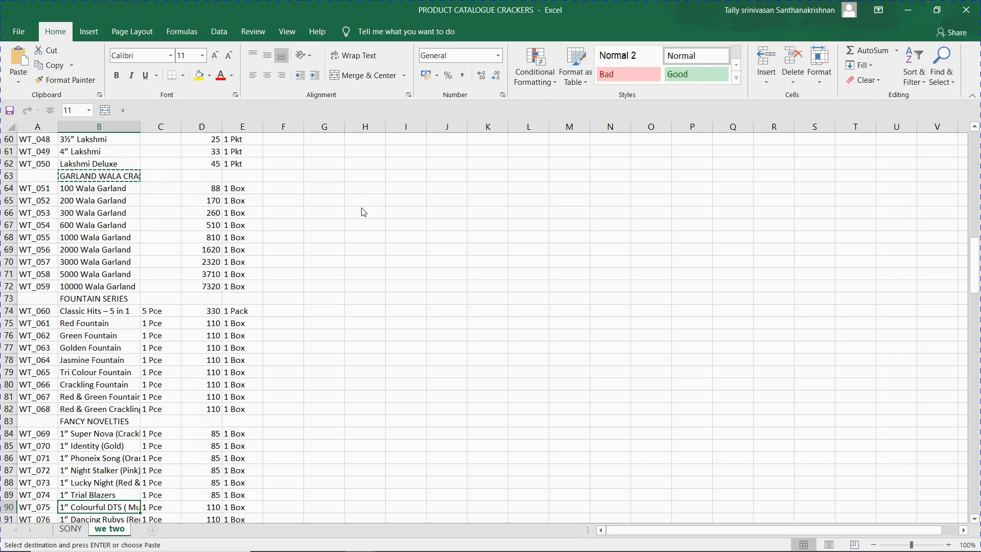
key("Down")
key("Down")
key("Down")
key("Down")
key("Down")
key("Down")
key("Down")
key("Down")
key("Down")
key("Down")
key("Down")
key("Down")
key("Down")
key("Down")
key("Down")
key("Down")
key("Down")
key("Down")
key("Down")
key("Down")
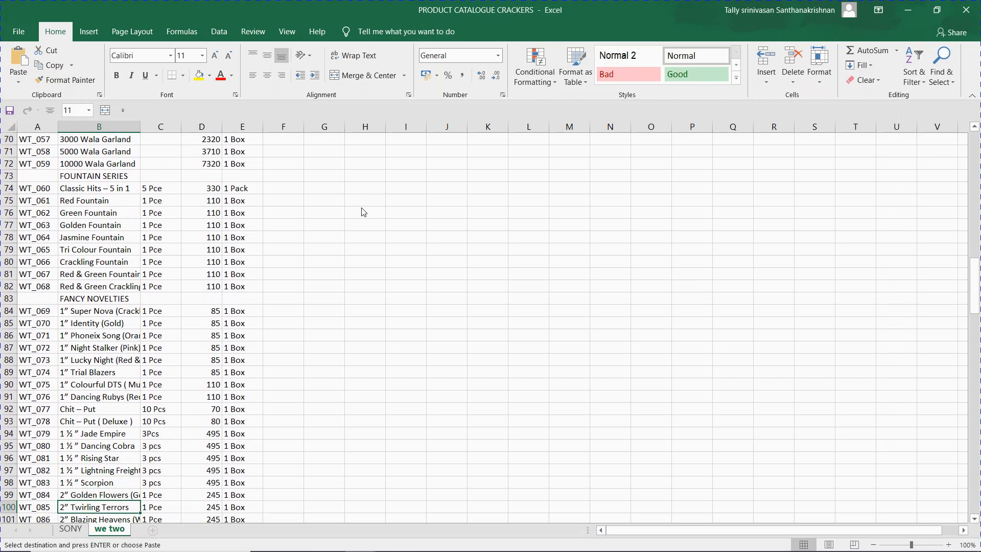
key("Down")
key("Down")
key("Down")
key("Down")
key("Down")
key("Down")
key("Down")
key("Down")
key("Down")
key("Down")
key("Down")
key("Down")
key("Down")
key("Down")
key("Down")
key("Down")
key("Down")
key("Down")
key("Down")
key("Down")
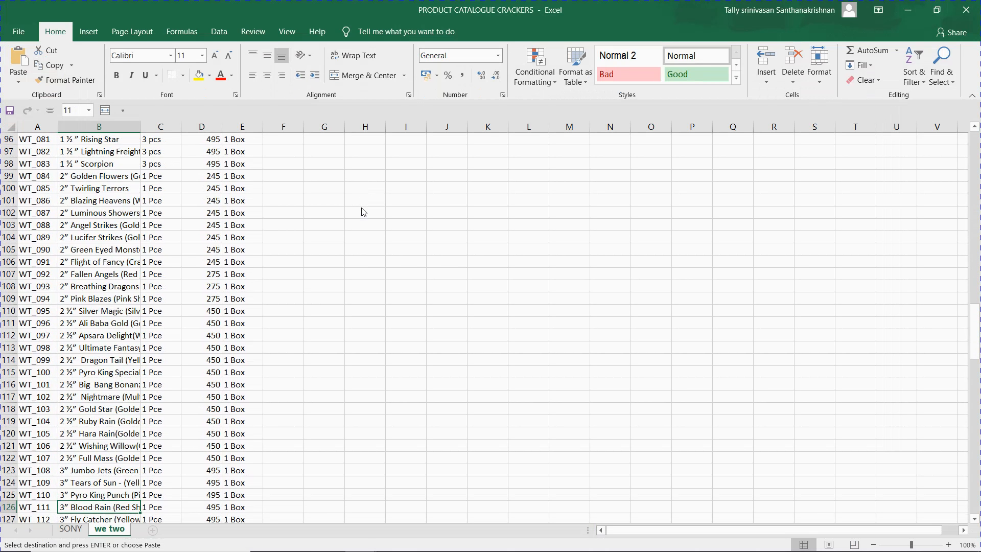
key("Up")
key("Up")
key("Up")
key("Up")
key("Up")
key("Up")
key("Up")
key("Up")
key("Up")
key("Up")
key("Up")
key("Up")
key("Up")
key("Up")
key("Up")
key("Up")
key("Up")
key("Up")
key("Up")
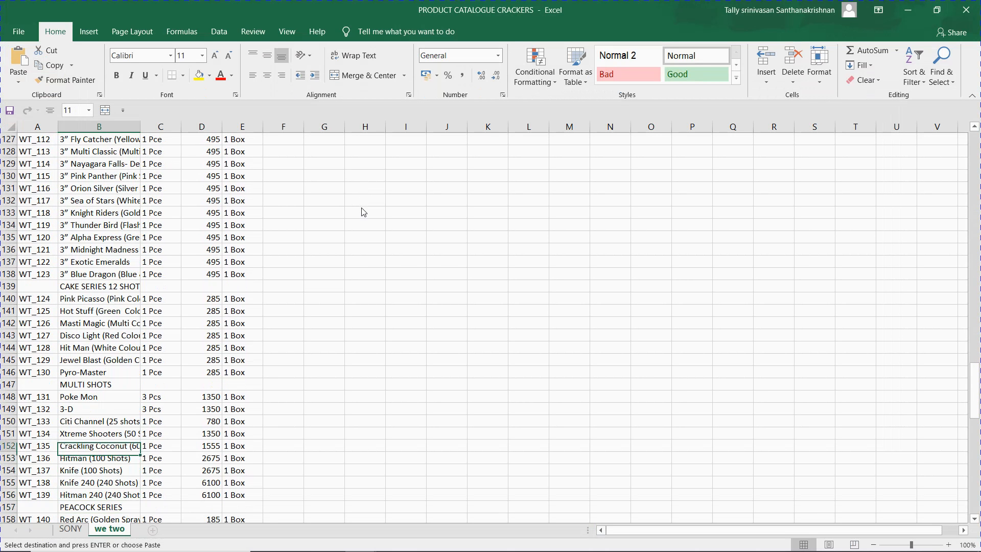
key("Down")
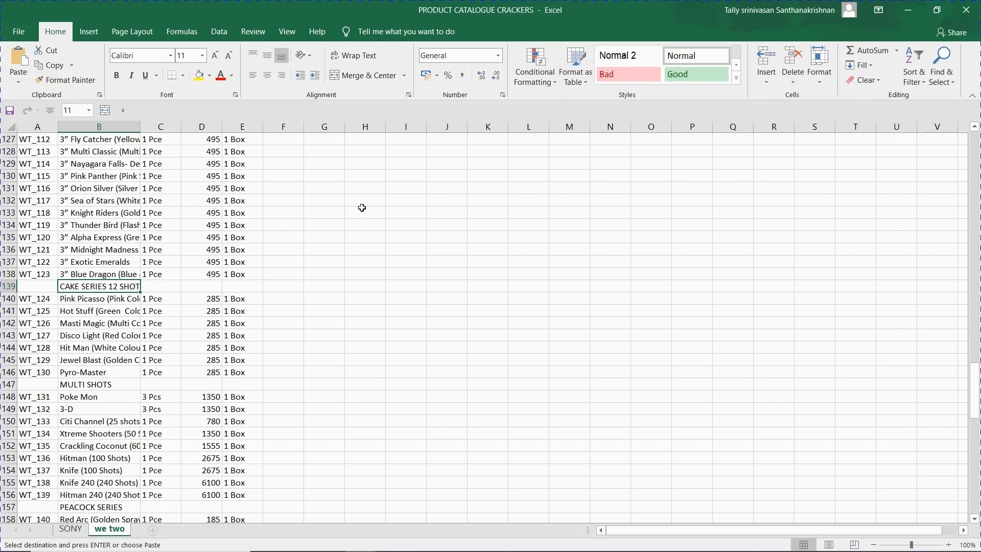
Step: Switch to Tally.ERP 9 and paste CAKE SERIES 12 SHOTS (with Crackling) as the third new category under Primary
key("alt+Tab")
key("ctrl+alt+v")
key("Return")
key("Return")
Step: Switch to Excel and copy the MULTI SHOTS heading in cell B147 of the we two sheet
key("alt+Tab")
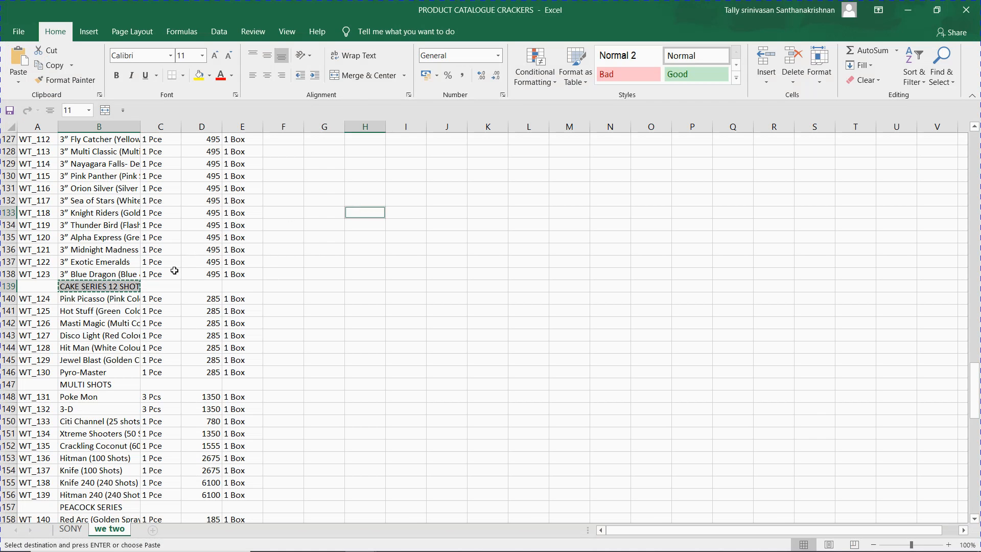
left_click(164, 281)
key("Down")
key("Down")
key("Down")
key("Down")
key("Down")
key("Down")
key("Down")
key("Down")
key("Left")
key("ctrl+c")
Step: Switch to Tally.ERP 9 and paste MULTI SHOTS as the fourth new category under Primary
key("alt+Tab")
key("ctrl+alt+v")
key("Return")
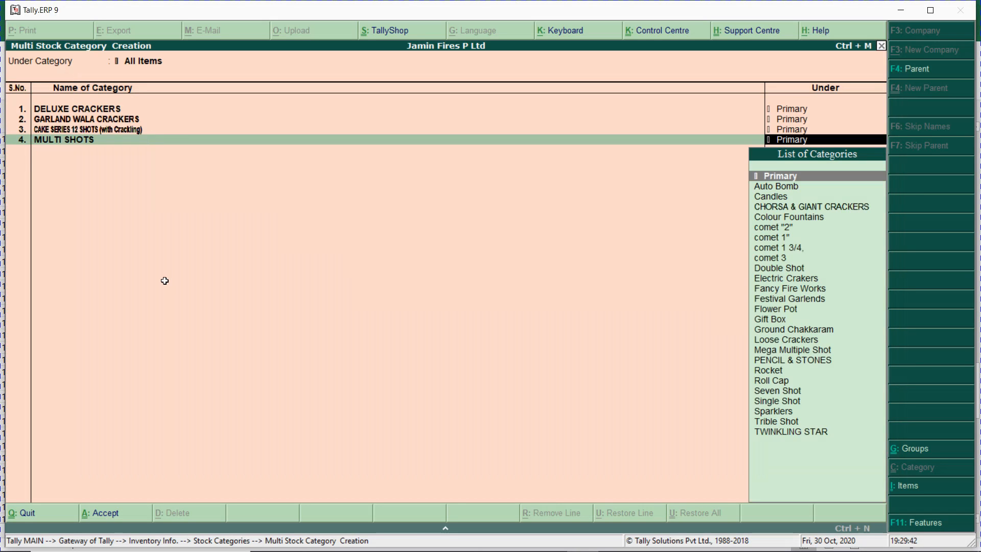
key("Return")
Step: Switch to Excel and copy the PEACOCK SERIES heading in cell B157 of the we two sheet
key("alt+Tab")
key("Down")
key("Down")
key("Down")
key("Down")
key("Down")
key("Down")
key("Down")
key("Down")
key("Down")
key("Down")
key("Down")
key("Down")
key("Down")
key("Down")
key("Down")
key("Down")
key("Down")
key("Down")
key("Down")
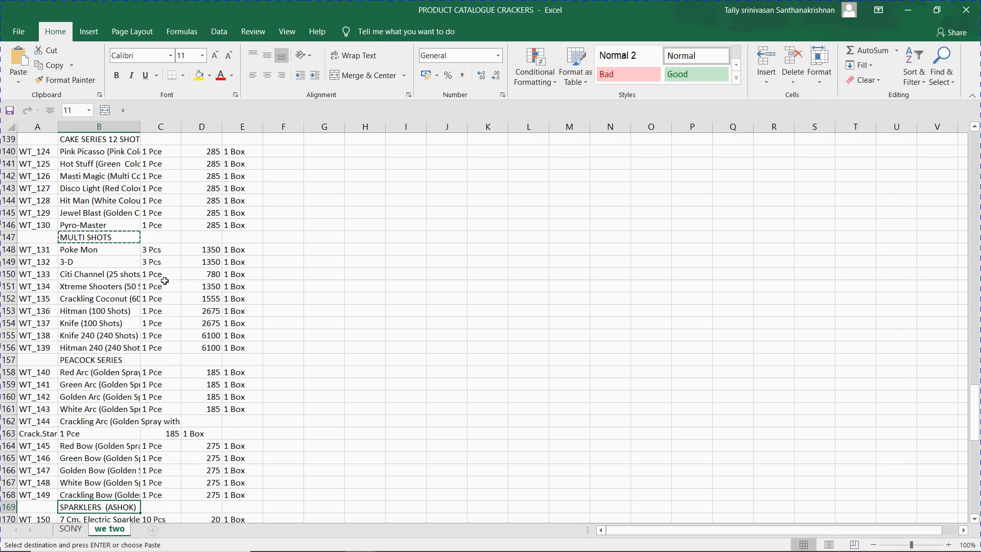
key("Up")
key("Up")
key("Up")
key("Up")
key("Up")
key("Up")
key("Up")
key("Up")
key("Up")
key("Up")
key("Down")
key("ctrl+c")
Step: Switch to Tally.ERP 9 and paste PEACOCK SERIES as the fifth new category under Primary
key("alt+Tab")
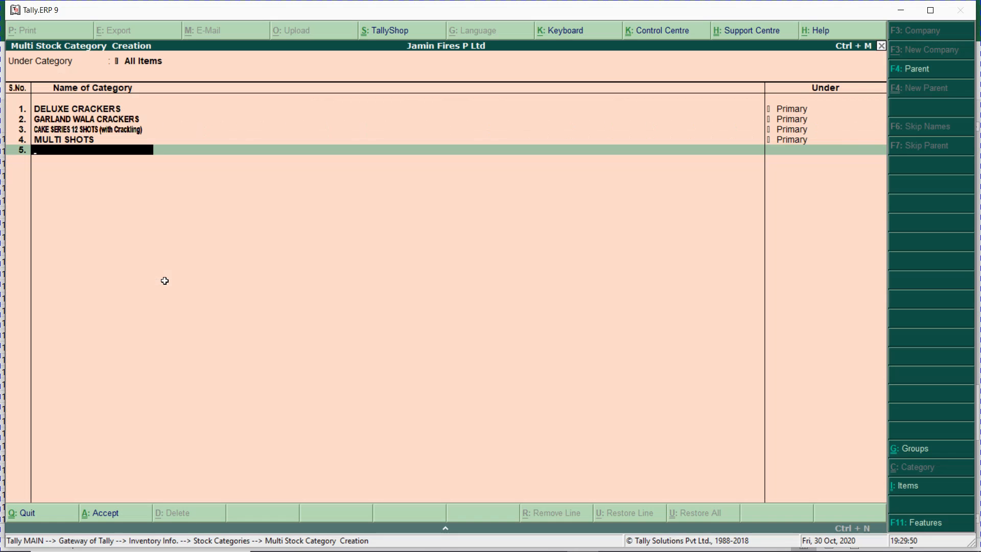
key("ctrl+alt+v")
key("Return")
key("Return")
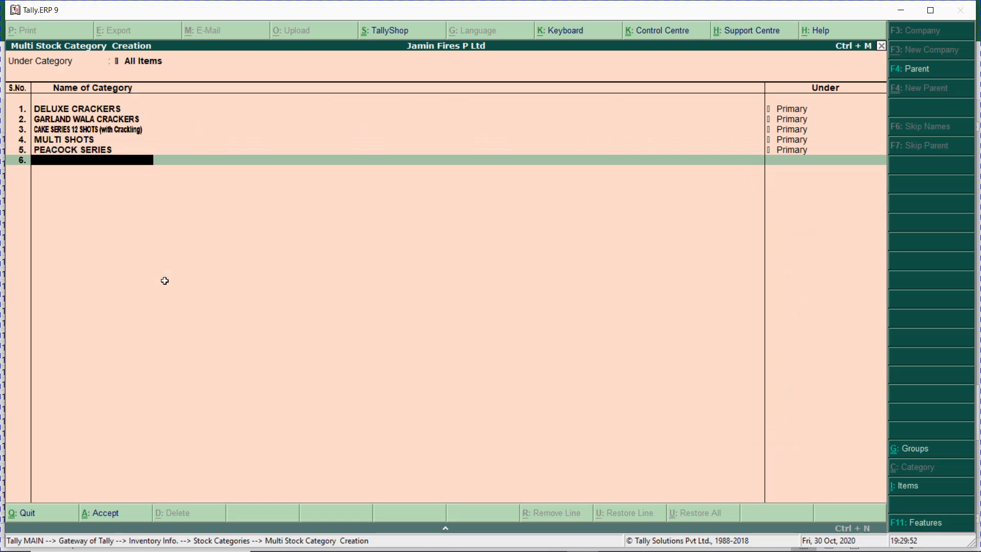
Step: Switch to Excel and look through the we two sheet below PEACOCK SERIES for further category headings, down to NO DISCOUNT ITEMS
key("alt+Tab")
key("Down")
key("Down")
key("Down")
key("Down")
key("Down")
key("Down")
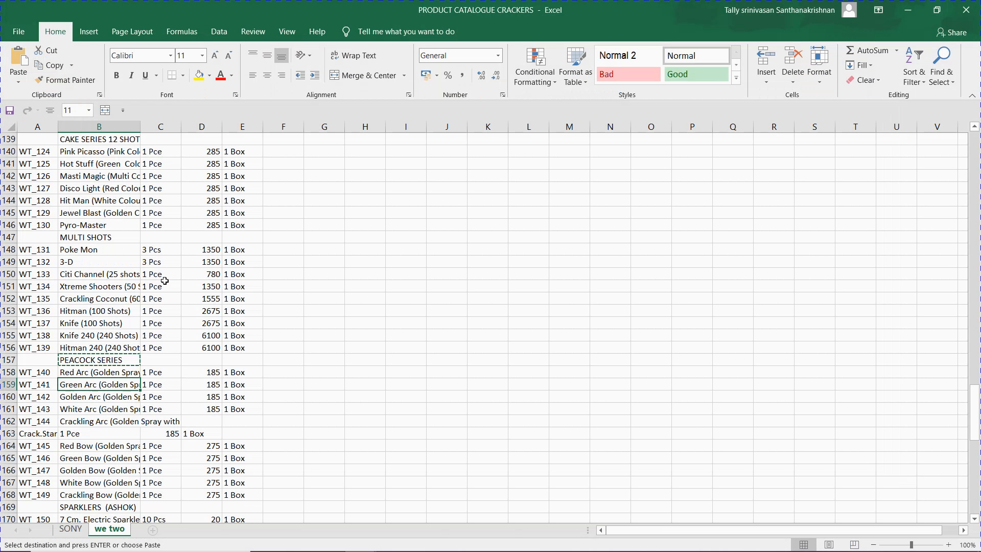
key("Left")
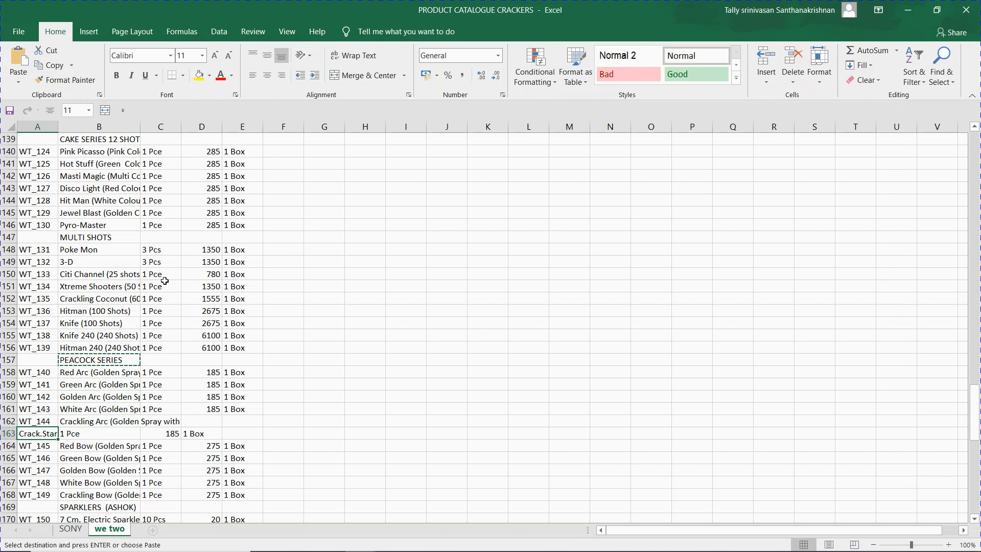
key("Down")
key("Right")
key("Down")
key("Down")
key("Down")
key("Down")
key("Down")
key("Down")
key("Down")
key("Down")
key("Down")
key("Down")
key("Down")
key("Down")
key("Down")
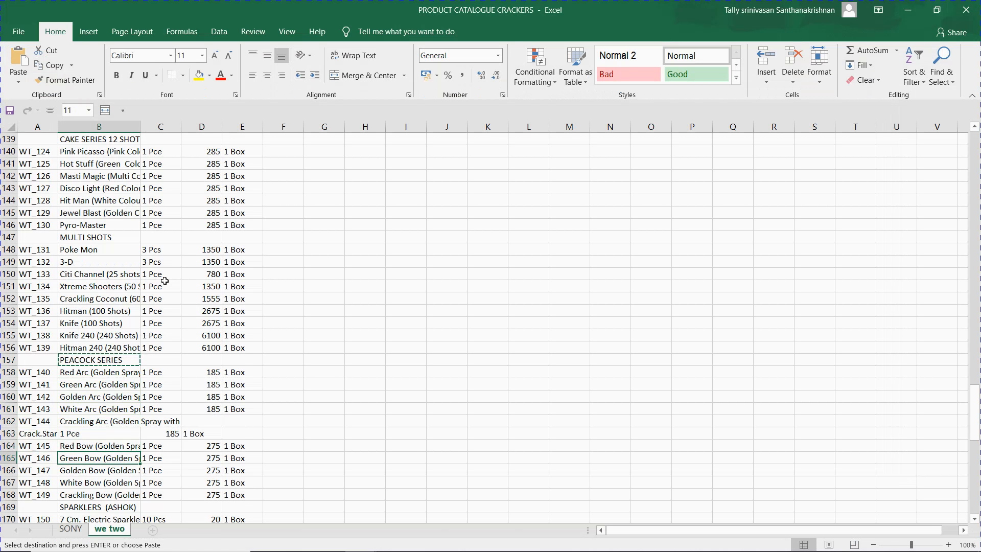
key("Down")
key("Down")
key("Down")
key("Down")
key("Down")
key("Down")
key("Down")
key("Down")
key("Down")
key("Down")
key("Down")
key("Down")
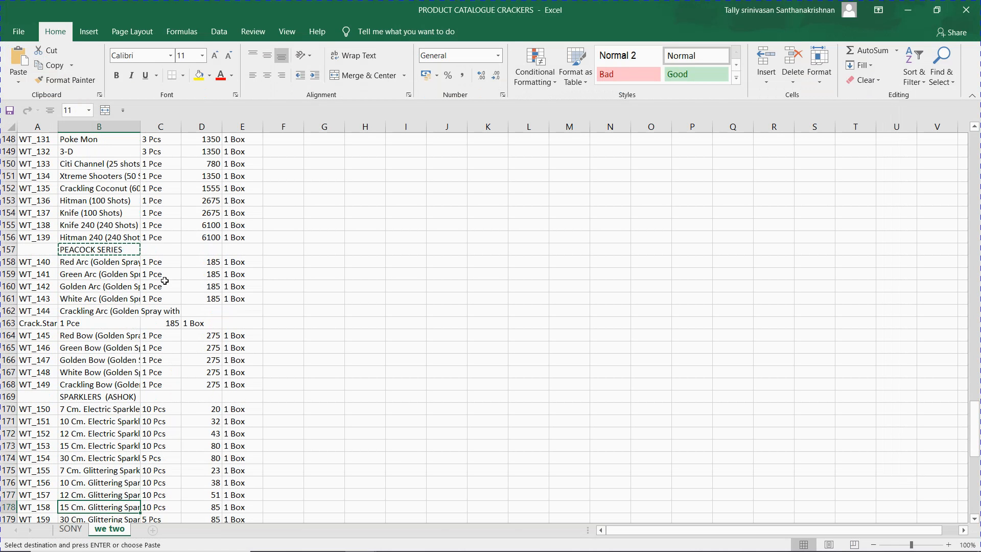
key("Down")
key("Down")
key("Down")
key("Down")
key("Down")
key("Down")
key("Down")
key("Down")
key("Down")
key("Down")
key("Down")
key("Down")
key("Down")
key("Down")
key("Down")
key("Down")
key("Down")
key("Down")
key("Down")
key("Down")
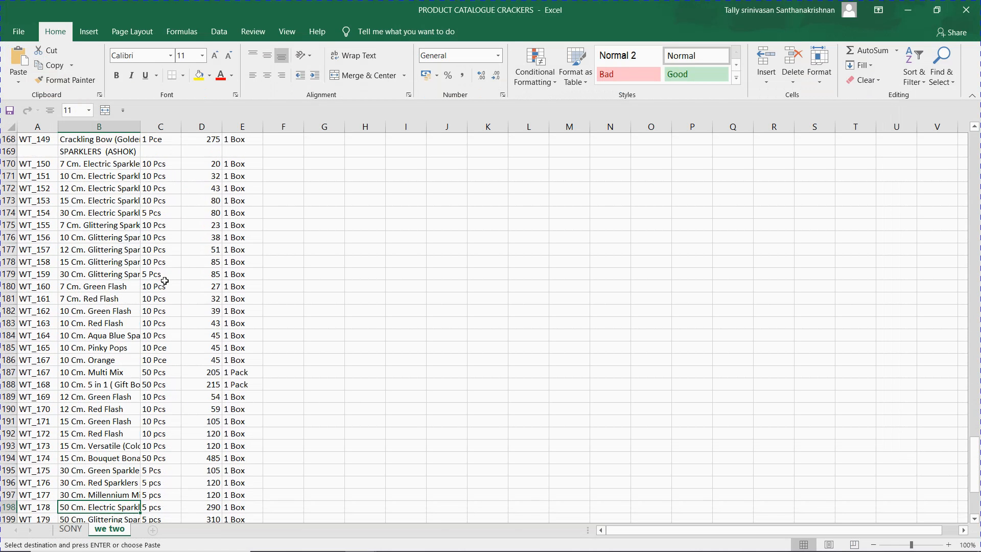
key("Up")
key("Up")
key("Up")
key("Up")
key("Up")
key("Up")
key("Up")
key("Up")
key("Up")
key("Up")
key("Up")
key("Up")
key("Up")
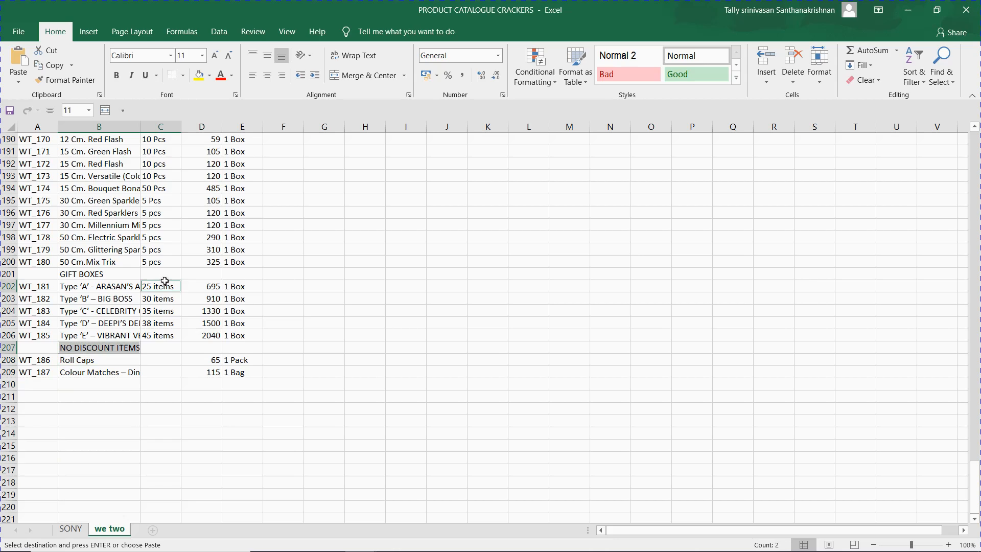
Step: Switch to Tally.ERP 9 and enter No Discount Items as the sixth new category under Primary
key("alt+Tab")
key("ctrl+alt+v")
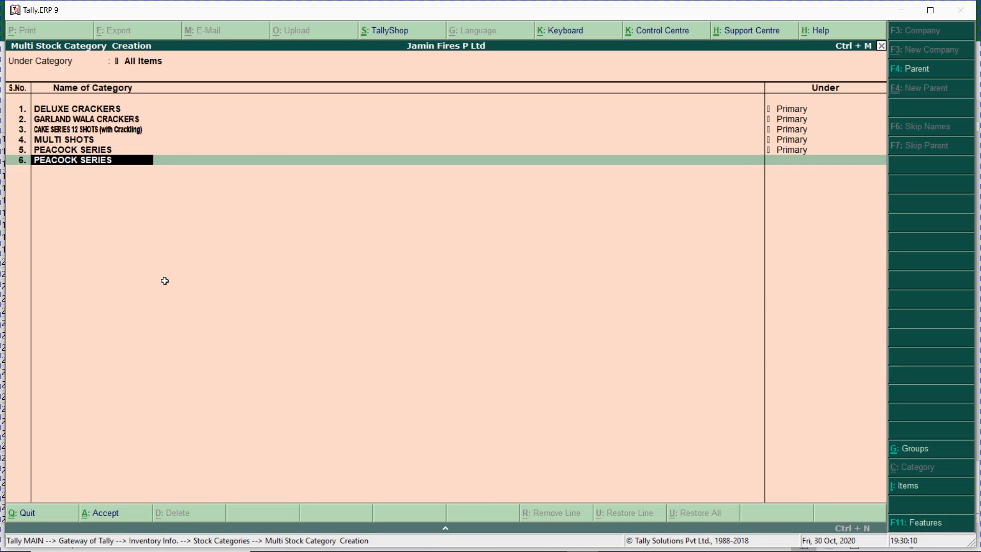
key("Return")
key("Return")
key("BackSpace")
key("BackSpace")
type("No Discount Ite4")
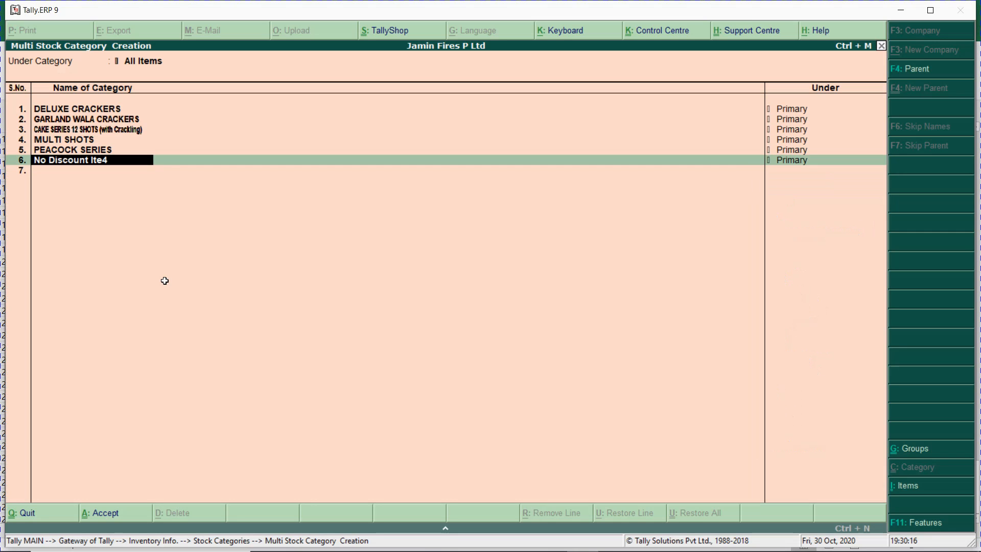
key("Return")
key("Return")
Step: Switch to the Google Meet call in Chrome, admit the waiting participant and minimize the browser window
key("alt+Tab")
key("alt+Tab")
key("alt+Tab")
key("alt+Tab")
key("alt+Tab")
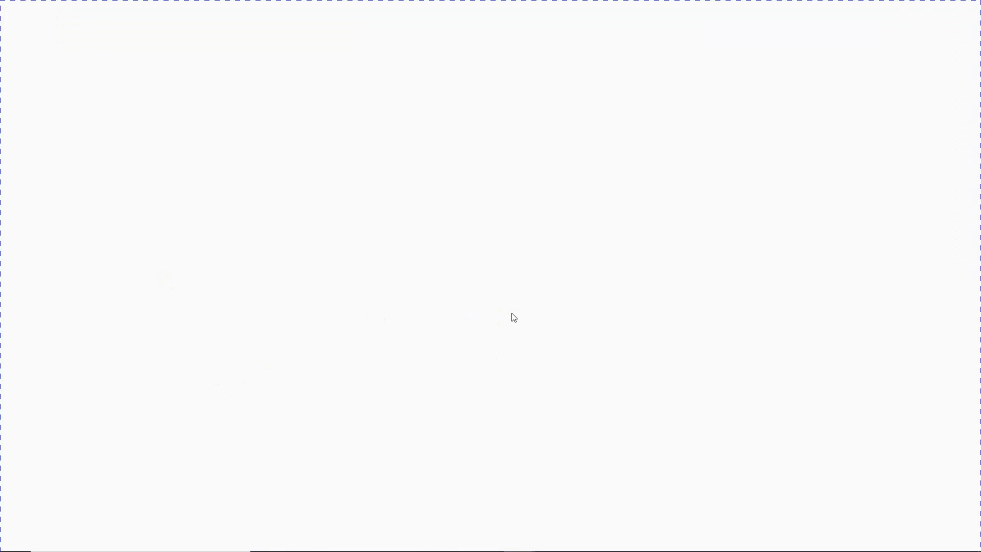
key("alt+Tab")
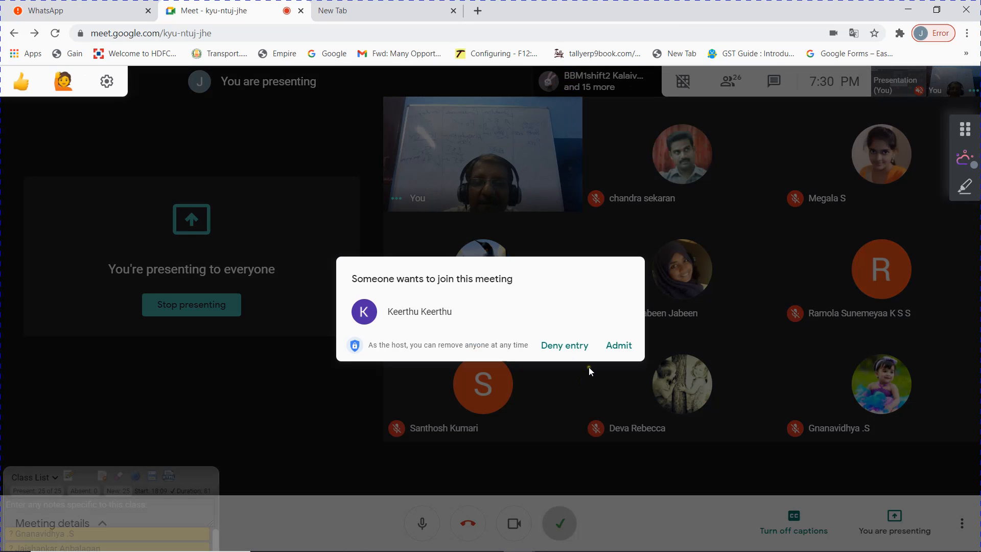
left_click(620, 348)
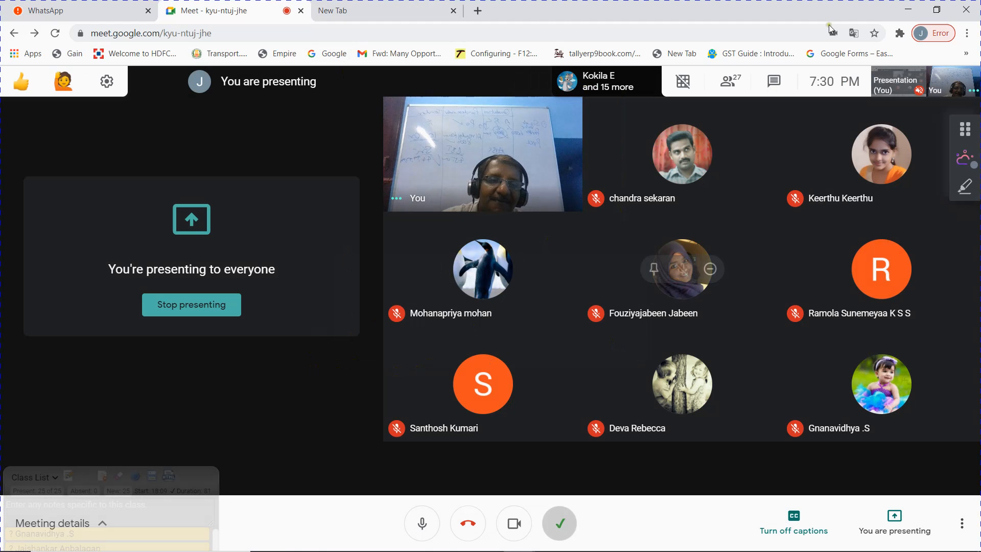
left_click(908, 10)
Step: Bring the PRODUCT CATALOGUE CRACKERS workbook to the front and return to the category creation screen in Tally.ERP 9
mouse_move(389, 551)
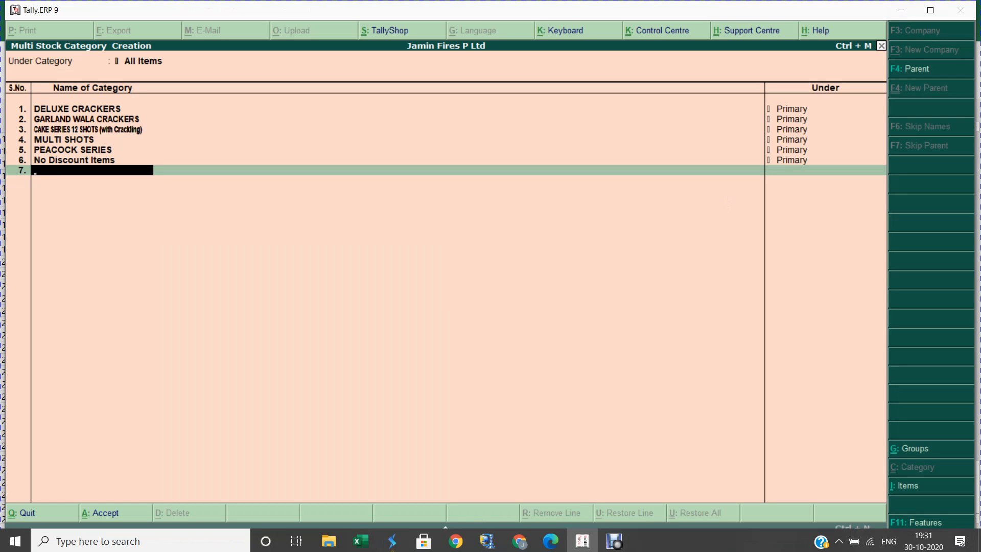
mouse_move(361, 540)
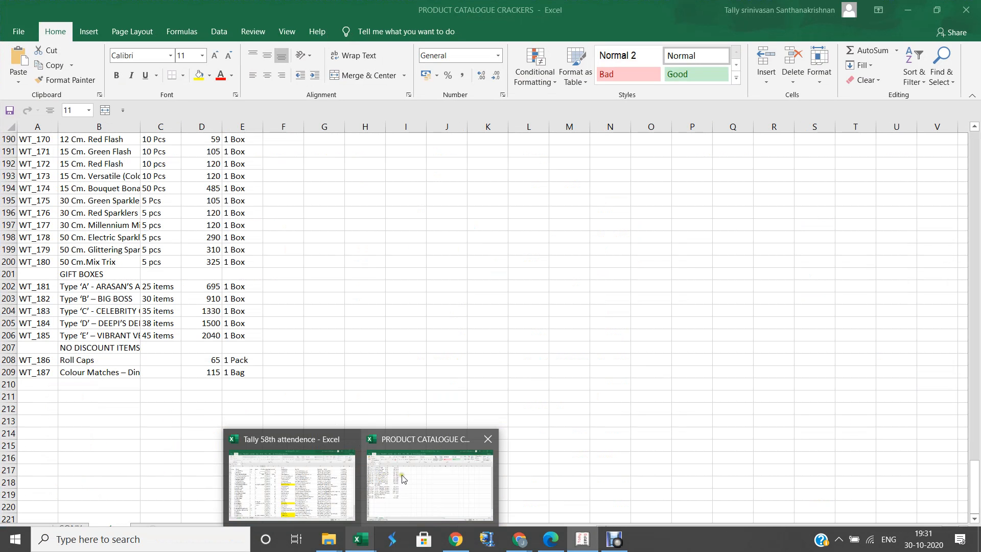
left_click(403, 479)
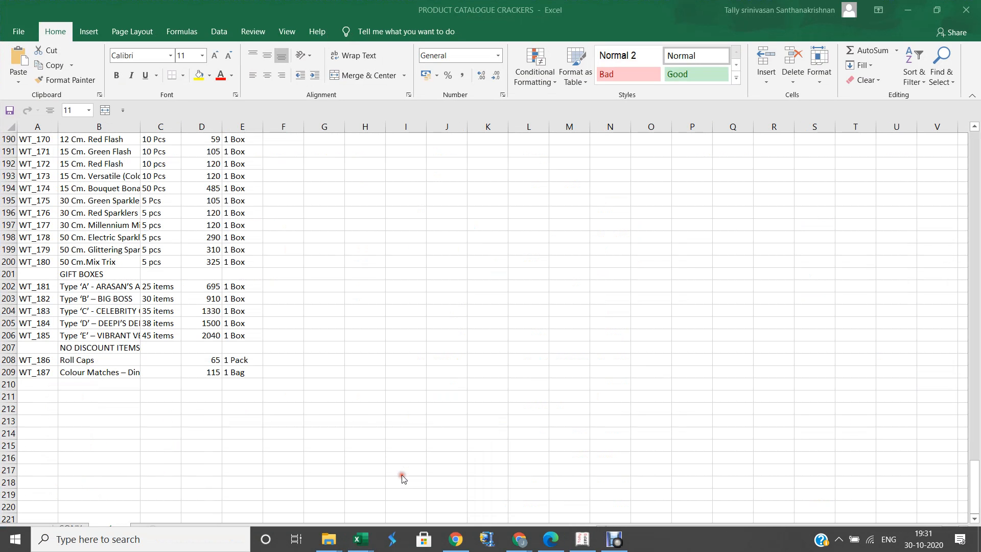
mouse_move(511, 551)
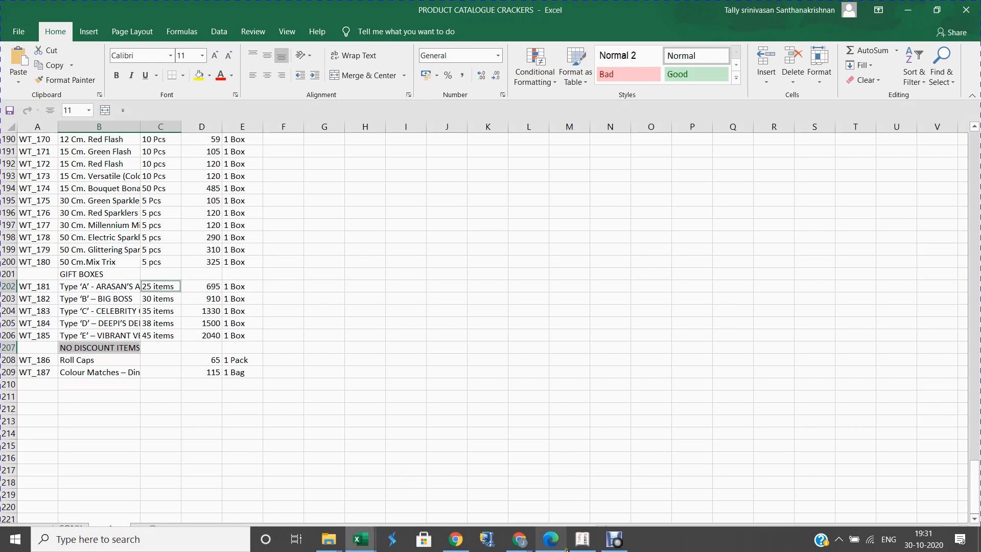
mouse_move(583, 540)
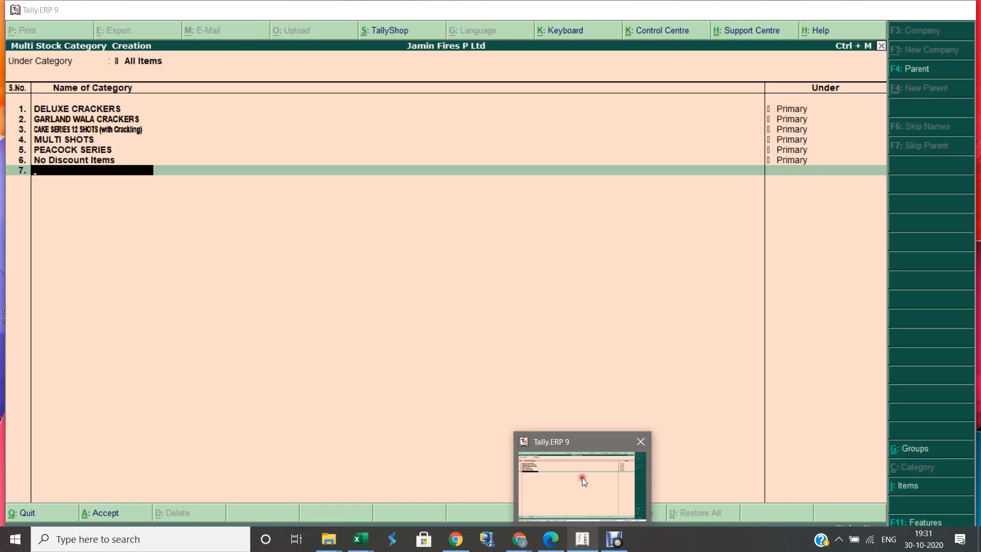
left_click(582, 477)
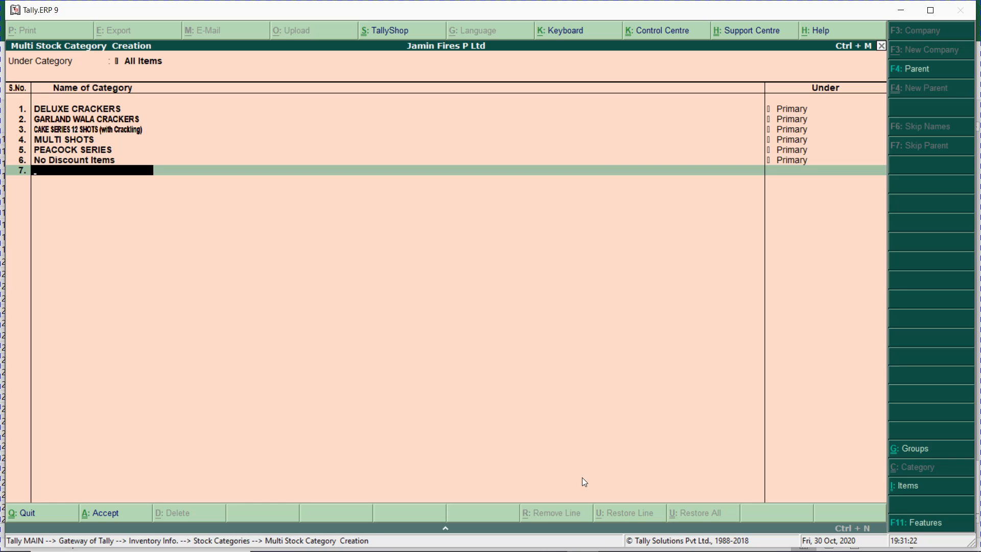
Step: Switch to Excel and look through the SONY sheet's product headings from SPARKLERS down to SINGLE SHOT CRACKERS for further categories
key("alt+Tab")
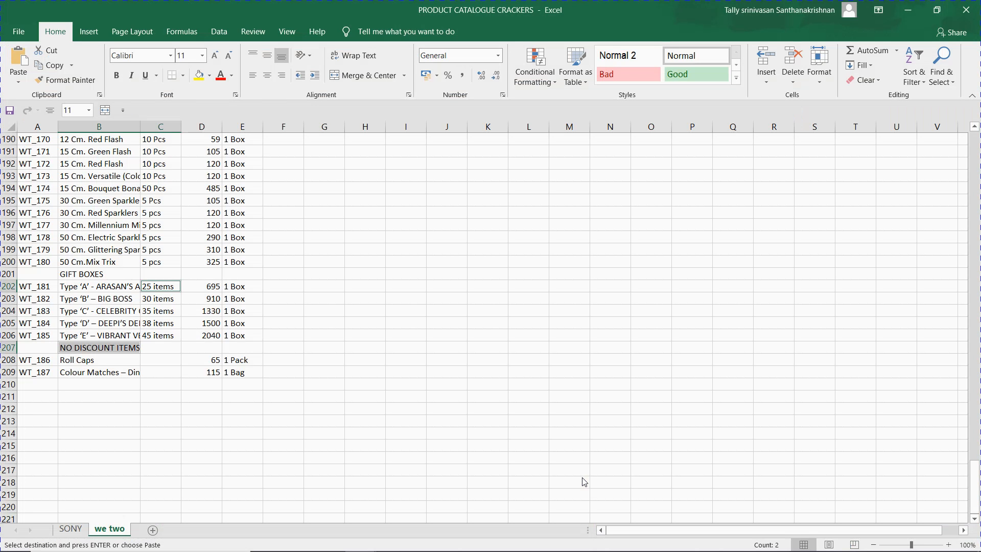
left_click(80, 530)
left_click(143, 266)
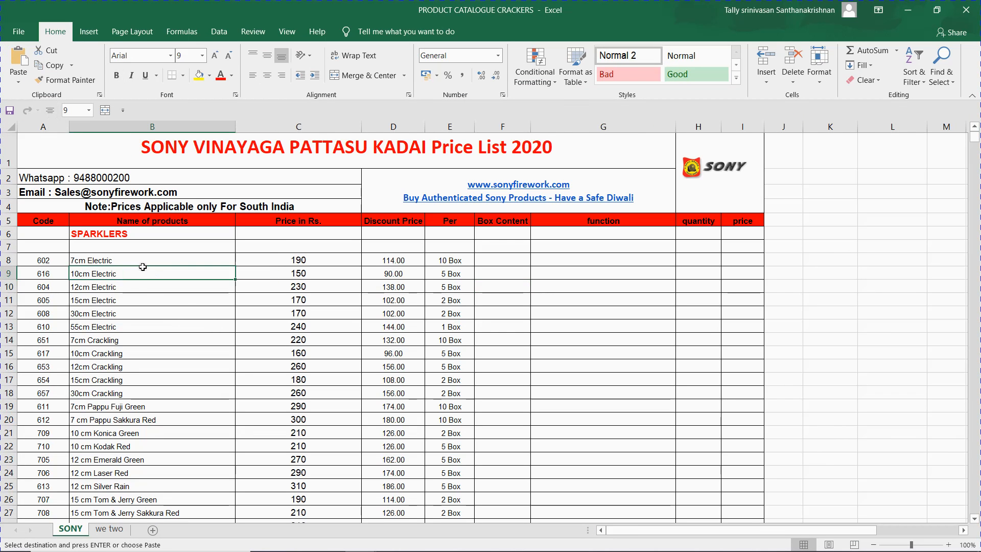
key("Down")
key("Down")
key("Down")
key("Down")
key("Down")
key("Down")
key("Down")
key("Down")
key("Down")
key("Down")
key("Down")
key("Down")
key("Down")
key("Down")
key("Down")
key("Down")
key("Down")
key("Down")
key("Down")
key("Down")
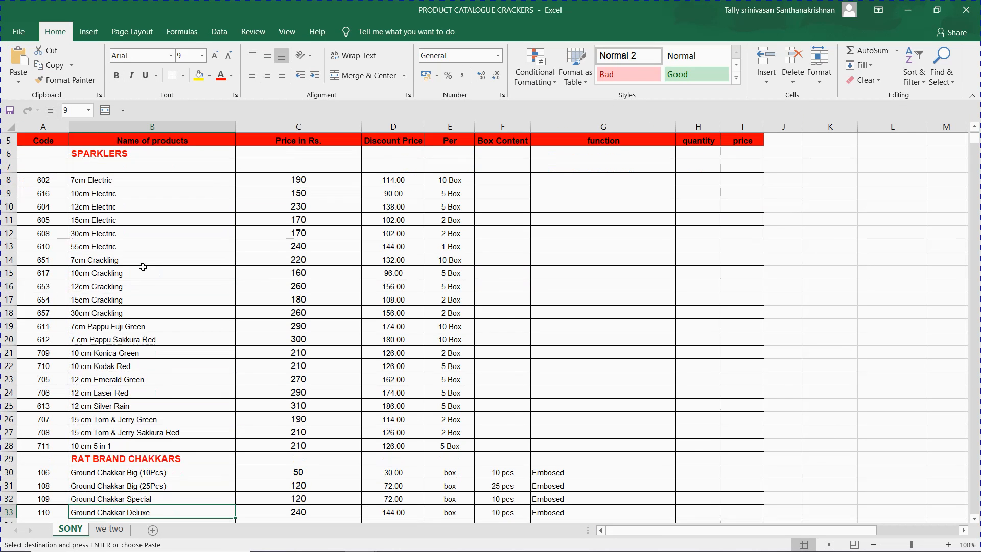
key("Down")
key("Down")
key("Down")
key("Down")
key("Down")
key("Down")
key("Down")
key("Down")
key("Down")
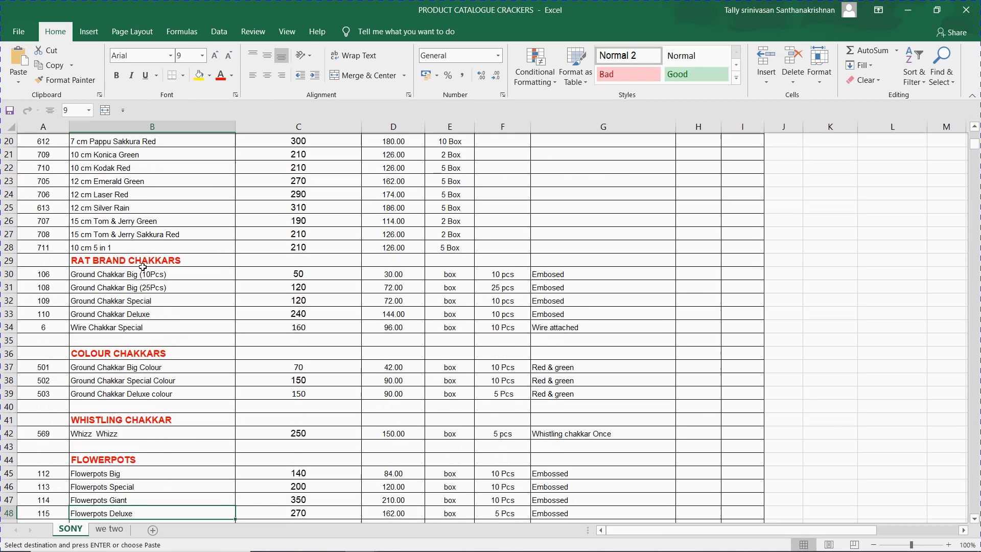
key("Down")
key("Down")
key("Down")
key("Down")
key("Down")
key("Down")
key("Down")
key("Down")
key("Down")
key("Down")
key("Down")
key("Down")
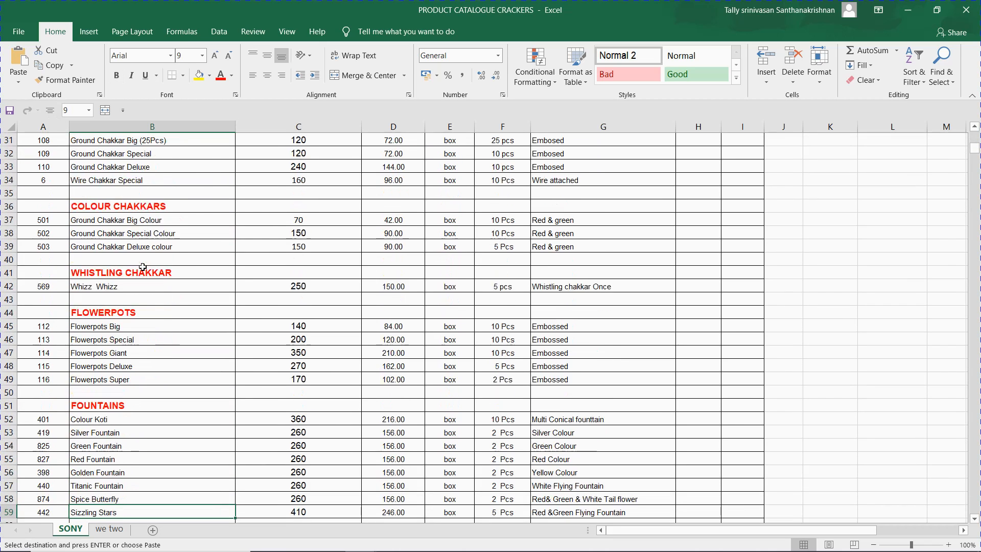
key("Down")
key("Down")
key("Down")
key("Down")
key("Down")
key("Down")
key("Down")
key("Down")
key("Down")
key("Down")
key("Down")
key("Down")
key("Down")
key("Down")
key("Down")
key("Down")
key("Down")
key("Down")
key("Down")
key("Down")
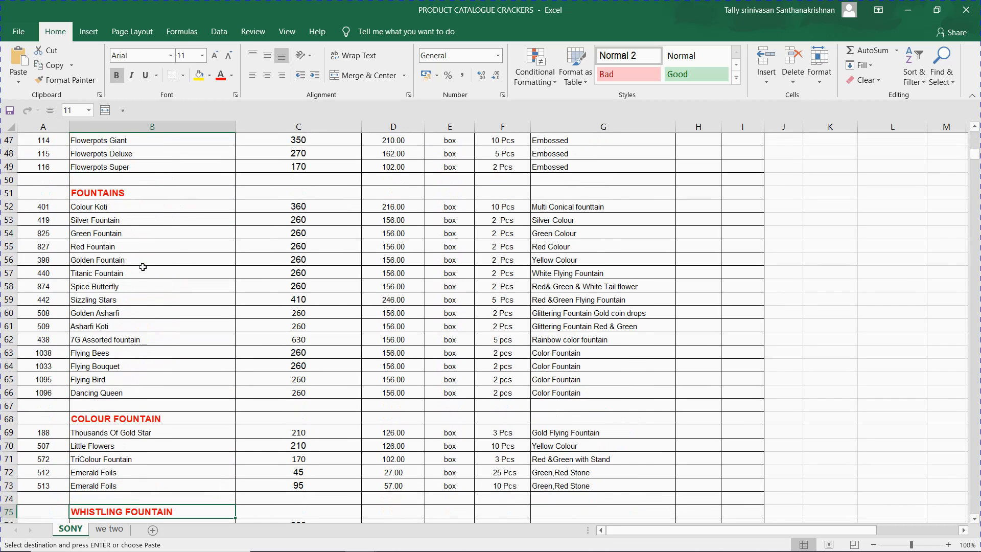
key("Down")
key("Down")
key("Down")
key("Down")
key("Down")
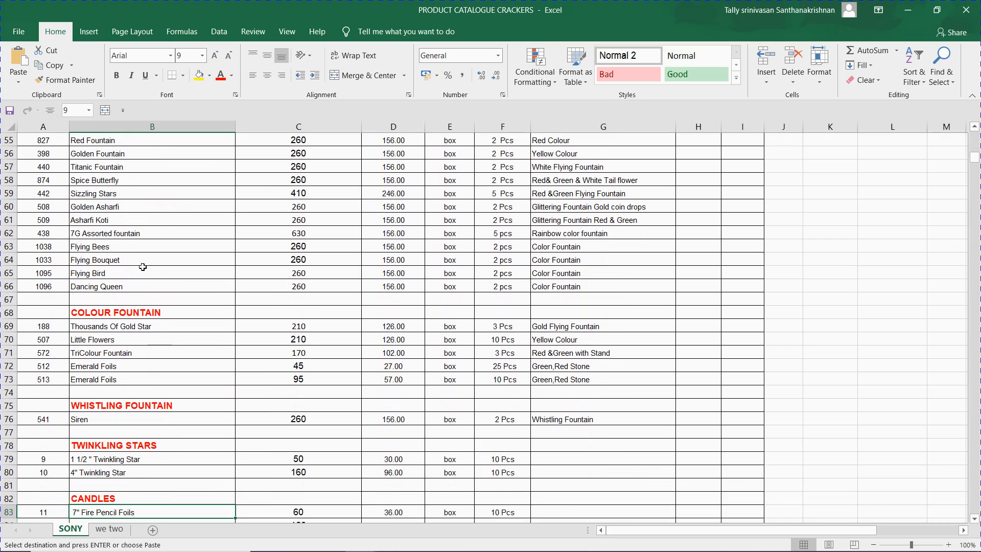
key("Down")
key("Down")
key("Down")
key("Down")
key("Down")
key("Down")
key("Down")
key("Down")
key("Down")
key("Down")
key("Down")
key("Down")
key("Down")
key("Down")
key("Down")
key("Down")
key("Down")
key("Down")
key("Down")
key("Down")
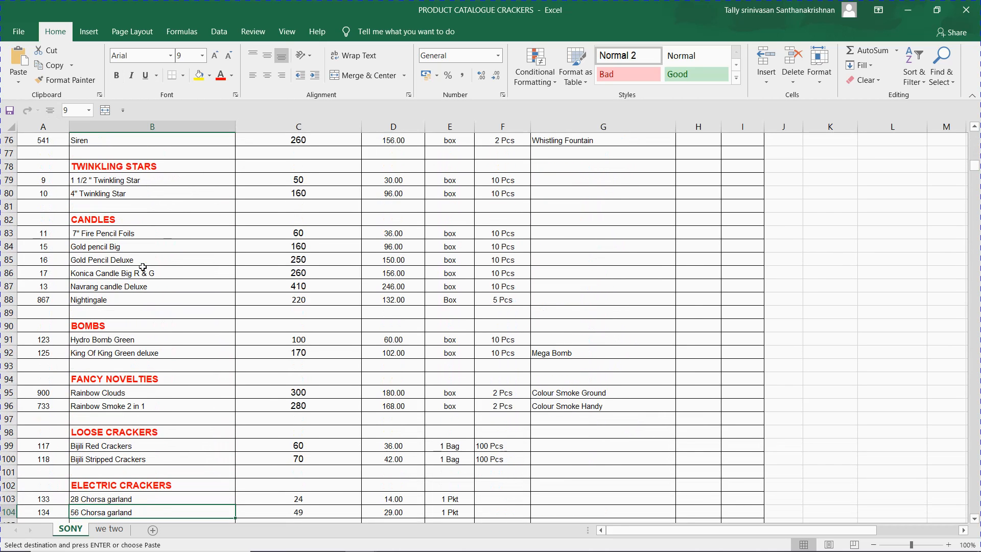
key("Down")
key("Down")
key("Down")
key("Down")
key("Down")
key("Down")
key("Down")
key("Down")
key("Down")
key("Down")
key("Down")
key("Down")
key("Down")
key("Down")
key("Down")
key("Down")
key("Down")
key("Down")
key("Down")
key("Down")
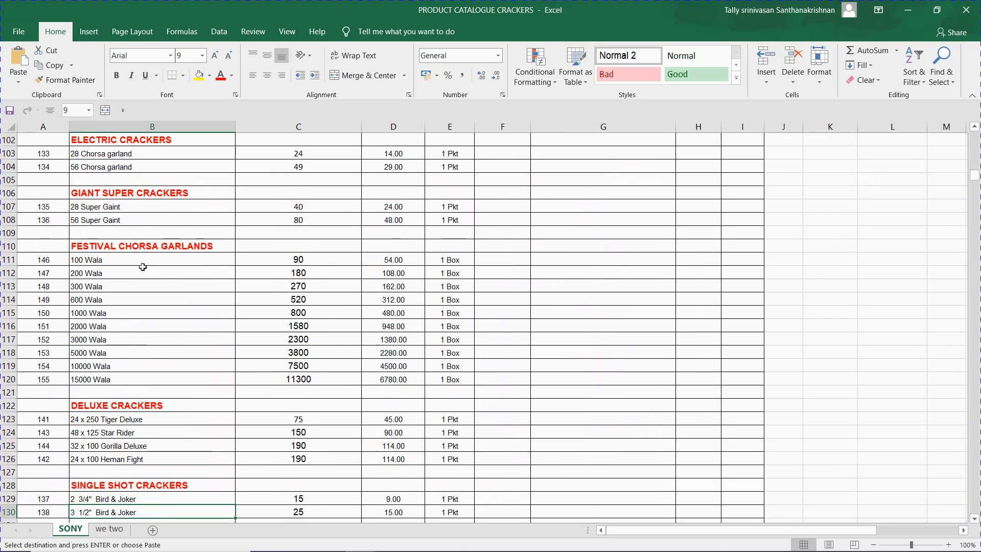
Step: Switch to Tally.ERP 9, save the six listed stock categories and open the creation form for a single stock category
key("alt+Tab")
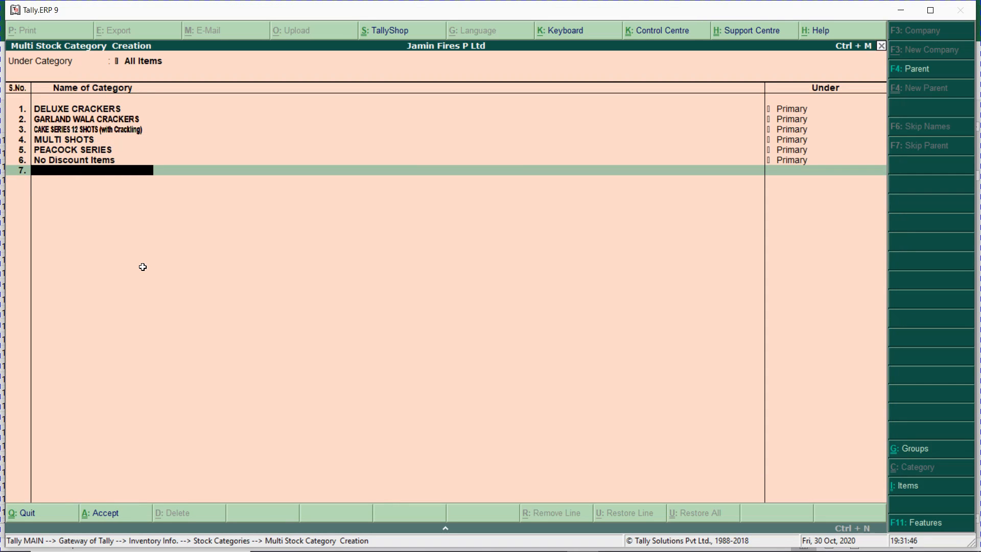
key("Return")
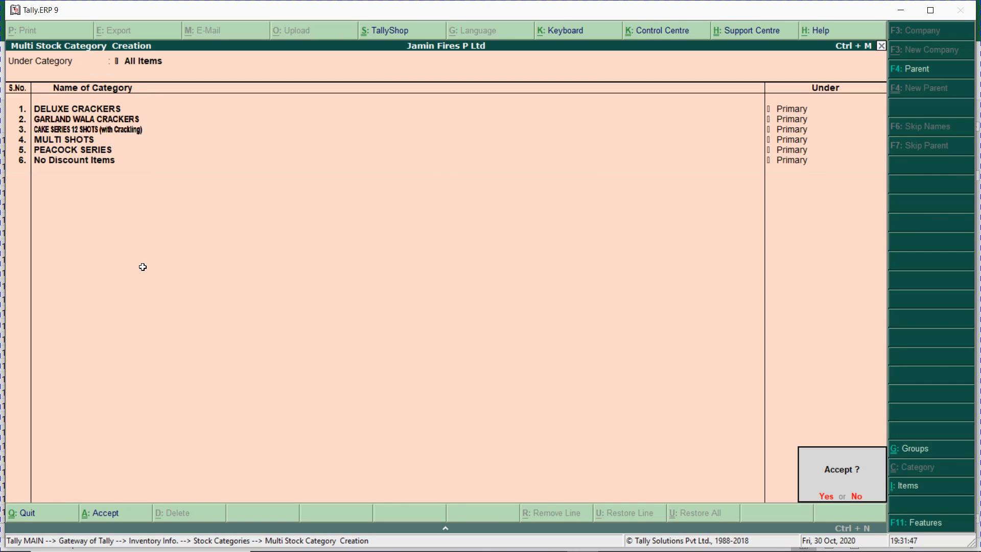
key("Return")
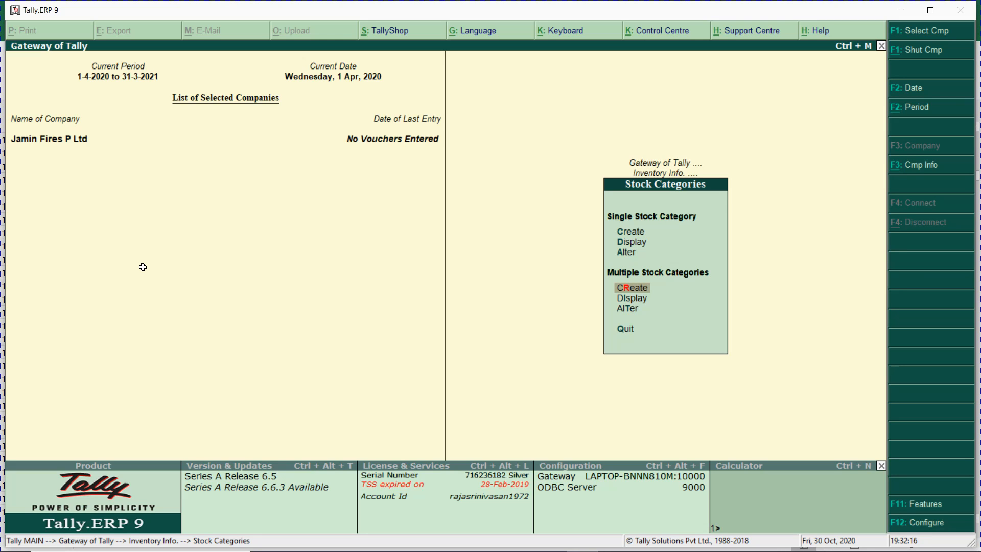
key("c")
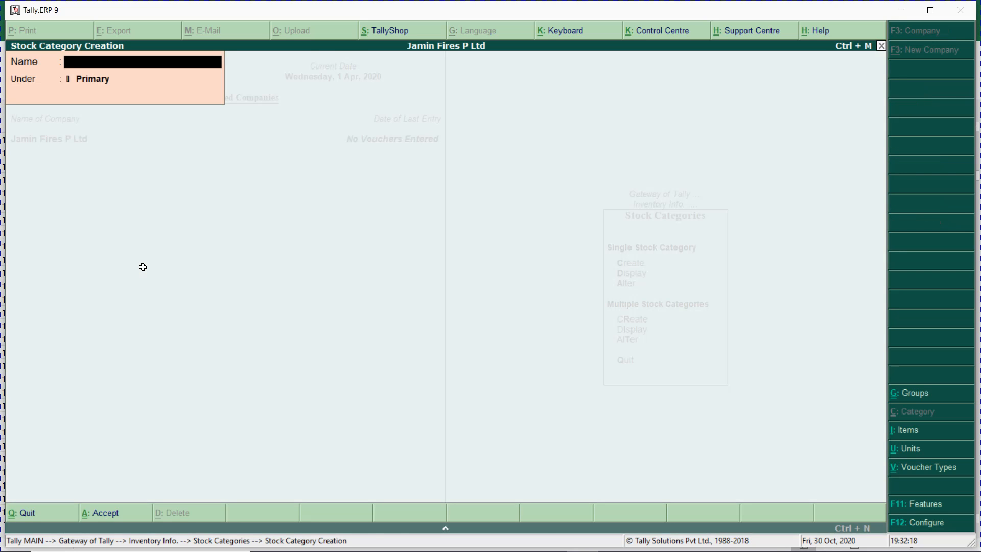
Step: Switch to Excel, copy the SPARKLERS heading at the start of the SONY sheet's product list and return to Tally.ERP 9
key("alt+Tab")
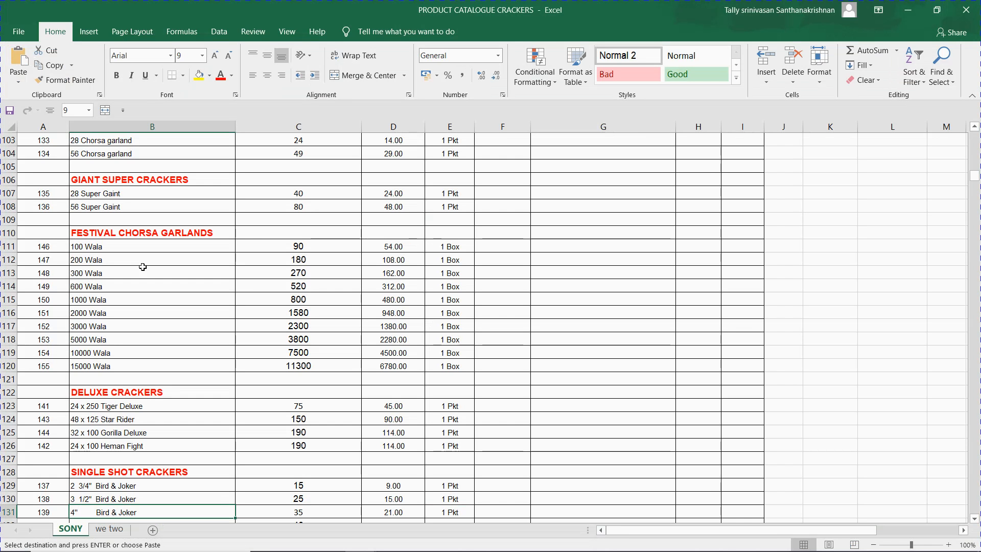
key("Up")
key("Up")
key("Up")
key("Up")
key("Up")
key("Up")
key("Up")
key("Up")
key("Up")
key("Up")
key("Up")
key("Up")
key("Up")
key("Up")
key("Up")
key("Up")
key("Up")
key("Up")
key("Up")
key("Up")
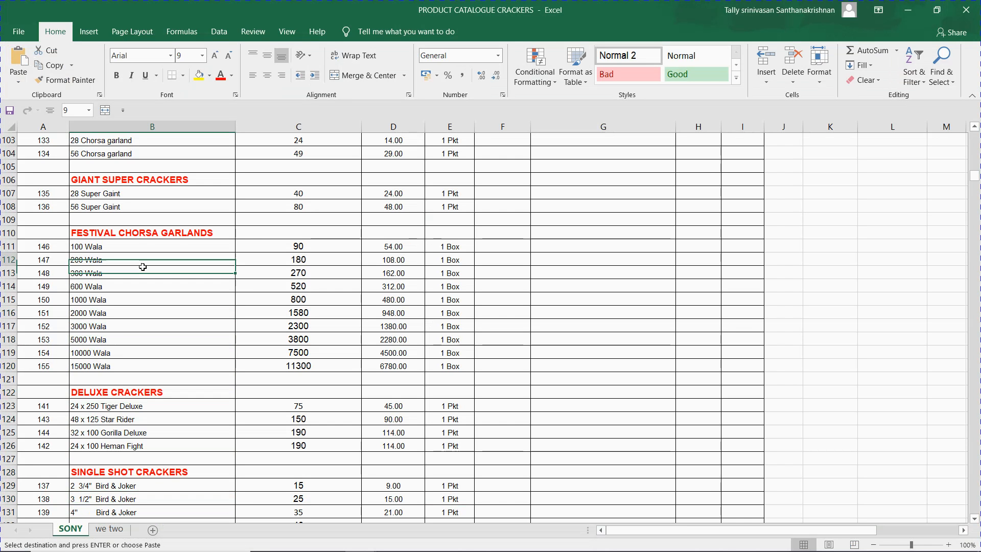
key("Up")
key("Up")
key("Up")
key("Up")
key("Up")
key("Up")
key("Up")
key("Up")
key("Up")
key("Up")
key("Up")
key("Up")
key("Up")
key("Up")
key("Up")
key("Up")
key("Up")
key("Up")
key("Up")
key("Up")
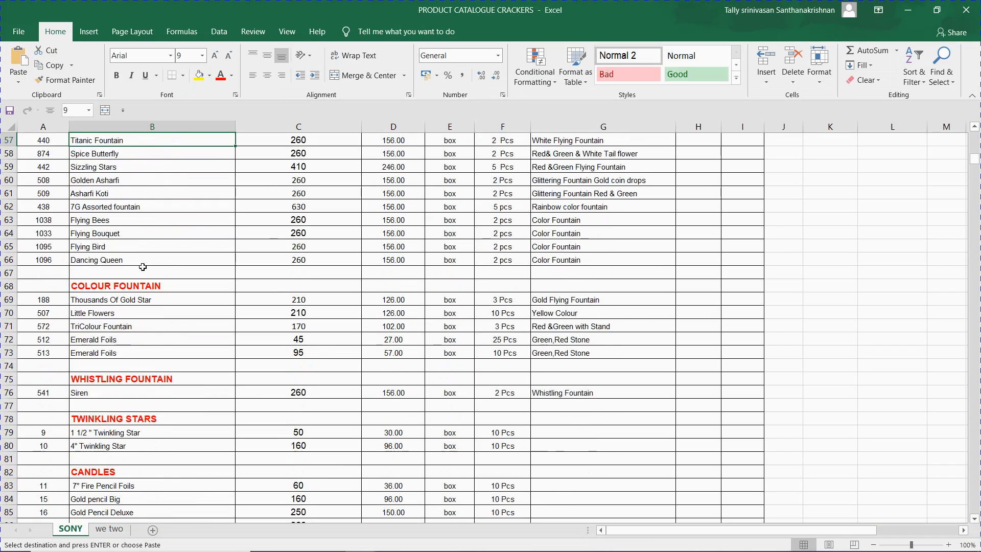
key("Up")
key("Up")
key("Up")
key("Up")
key("Up")
key("Up")
key("Up")
key("Up")
key("Up")
key("Up")
key("Up")
key("Up")
key("Up")
key("Up")
key("Up")
key("Up")
key("Up")
key("Up")
key("Up")
key("Up")
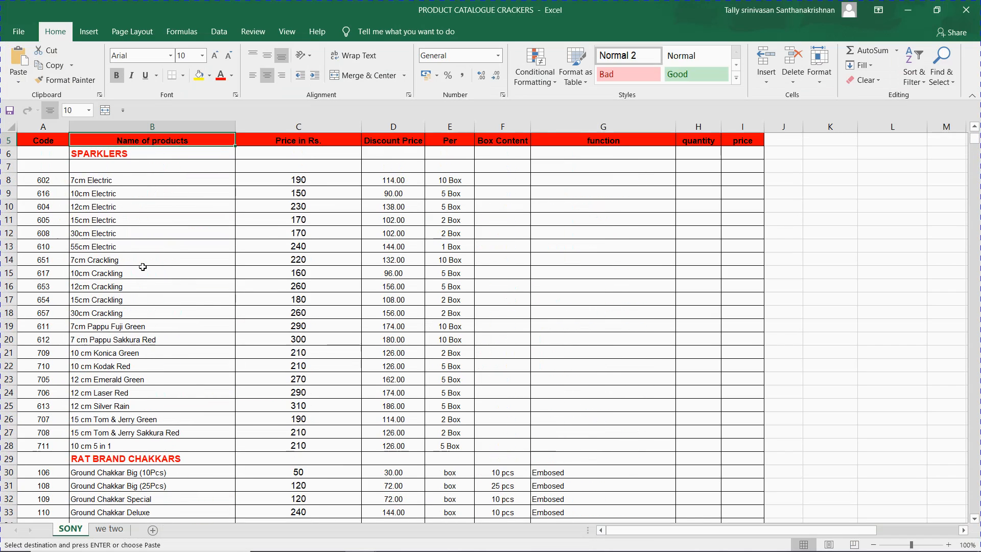
left_click(112, 159)
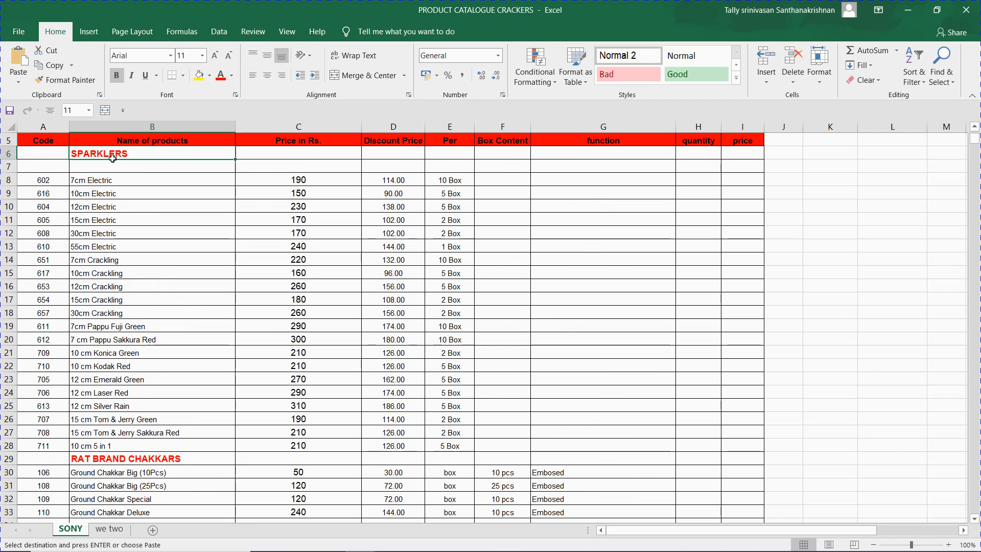
key("ctrl+c")
key("alt+Tab")
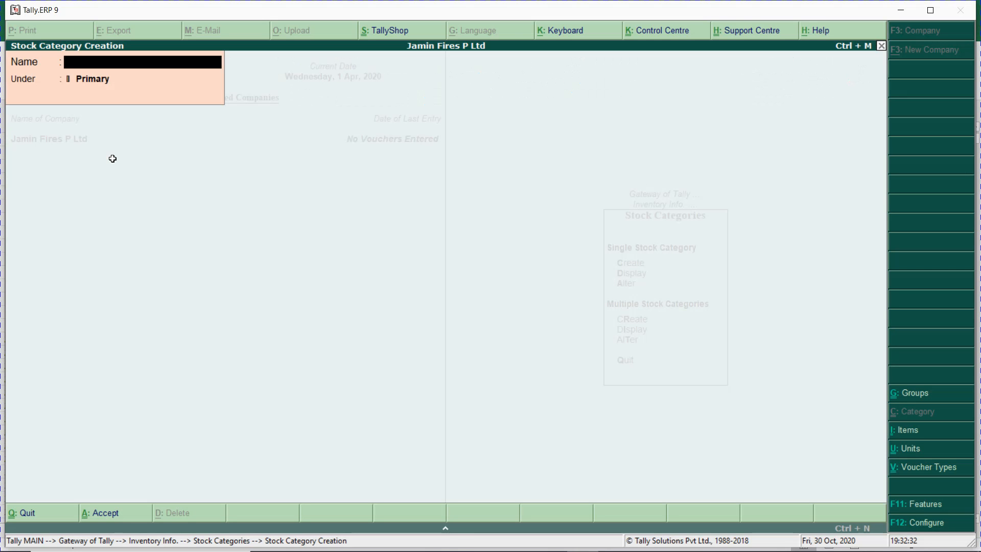
Step: Create the stock category sony SPARKLERS under Sparklers, pasting the copied heading after the brand name
type("Sony")
key("ctrl+alt+v")
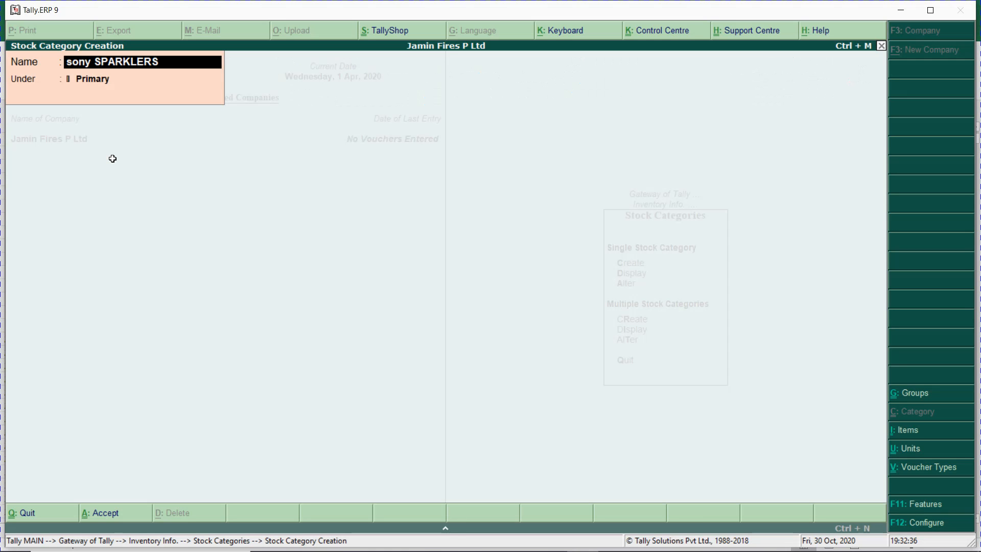
key("Return")
type("Spar")
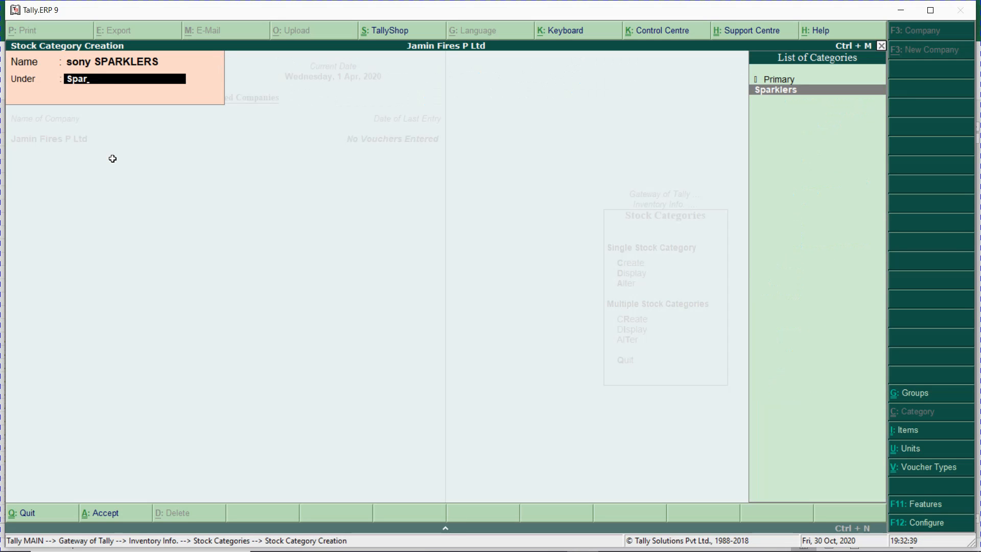
key("Return")
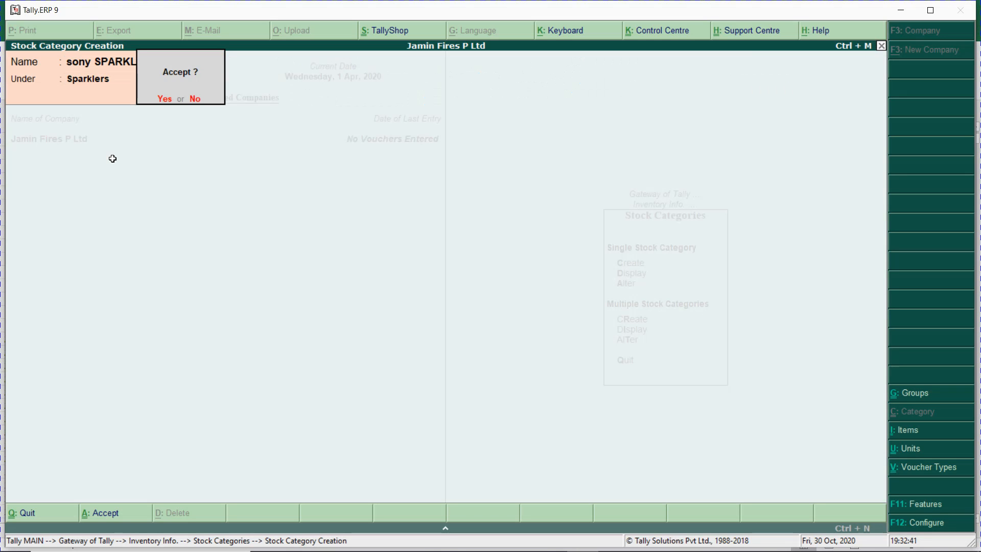
key("Return")
Step: Create the stock category we two SPARKLERS under Primary and leave the creation form
type("We Twl")
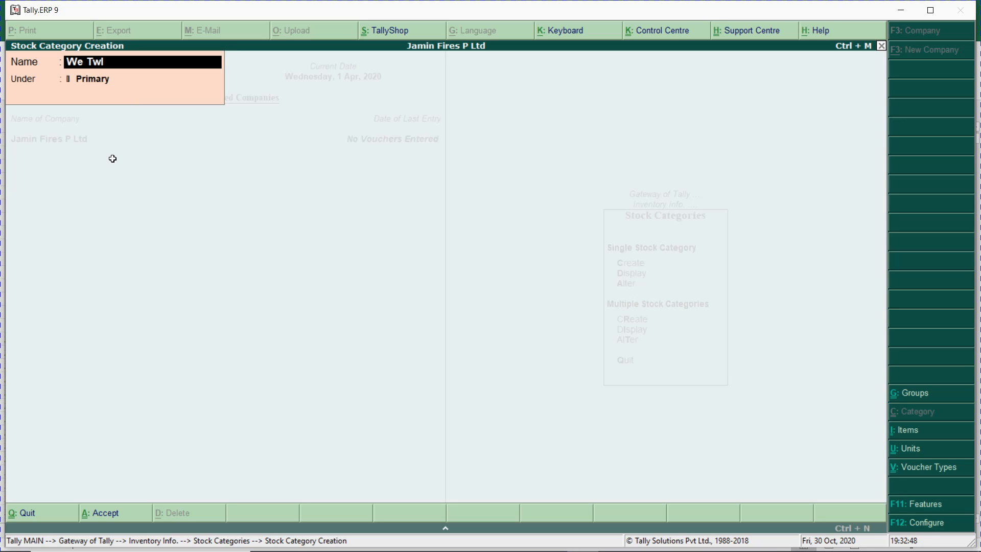
key("BackSpace")
type("o")
key("ctrl+alt+v")
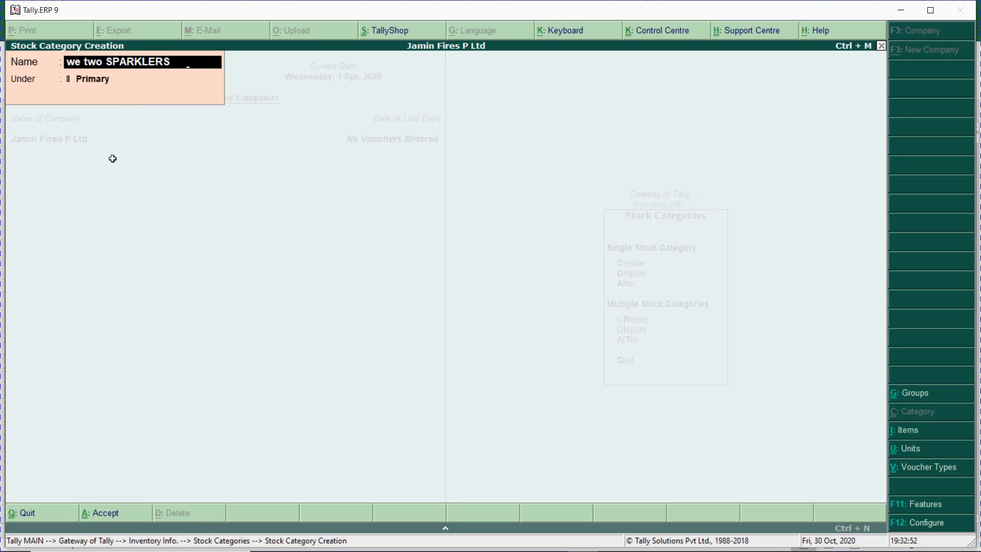
key("Return")
key("Return")
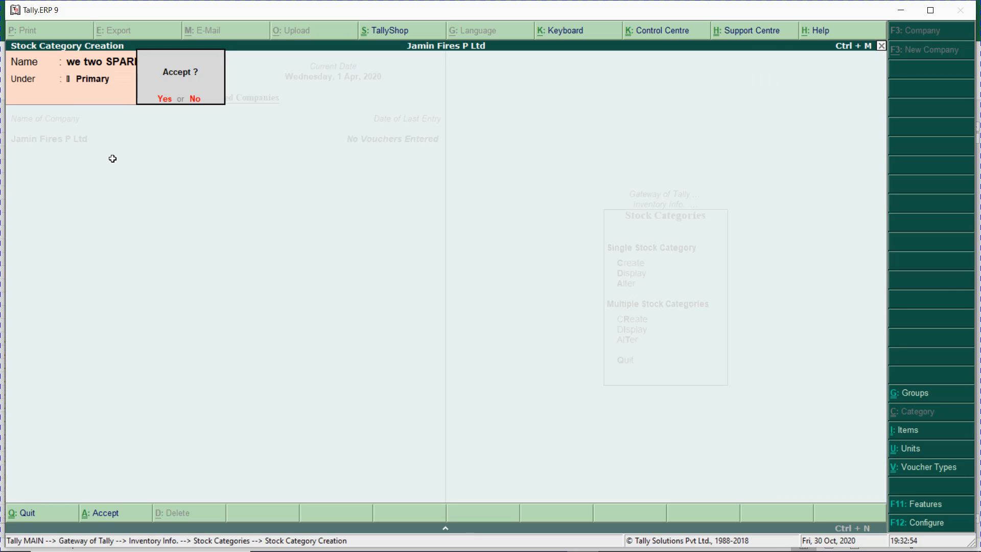
key("Return")
key("Escape")
key("Return")
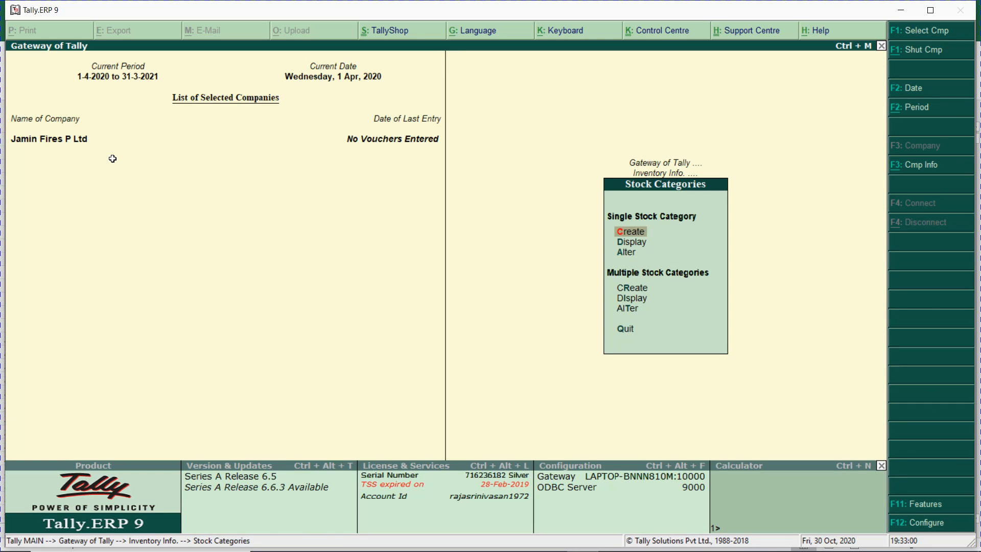
Step: Alter the stock category we two SPARKLERS so that its parent is Sparklers, and leave the category selection
type("aWet")
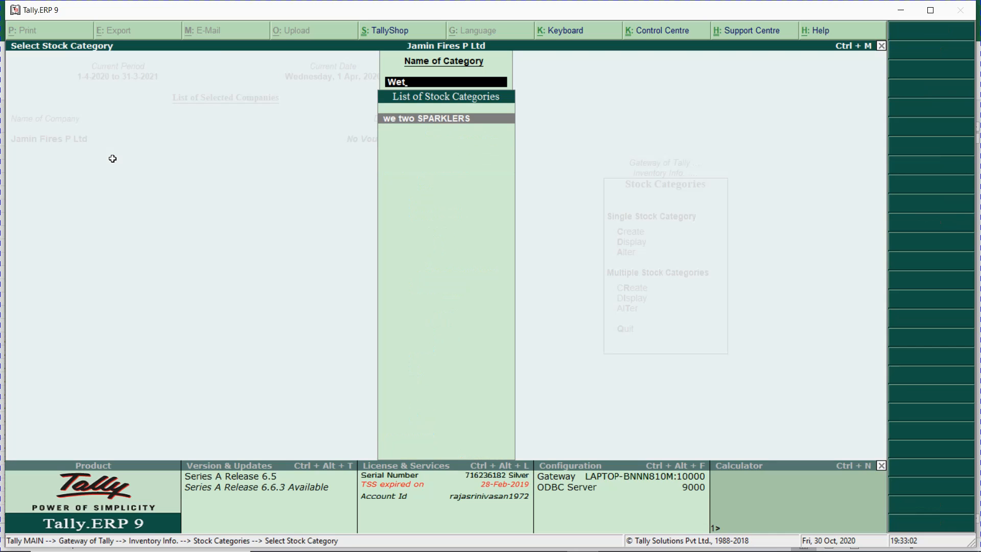
key("Return")
key("Return")
type("Spar")
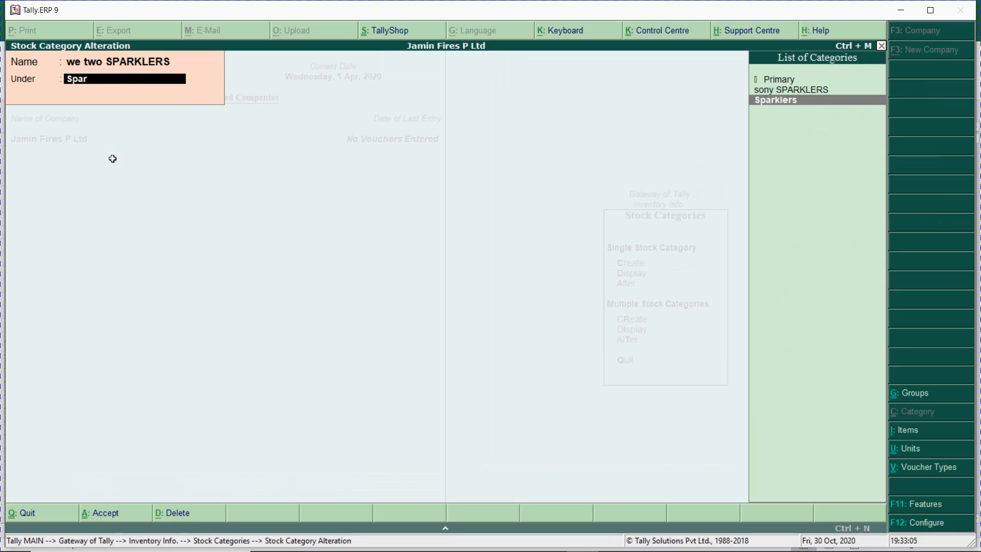
key("Return")
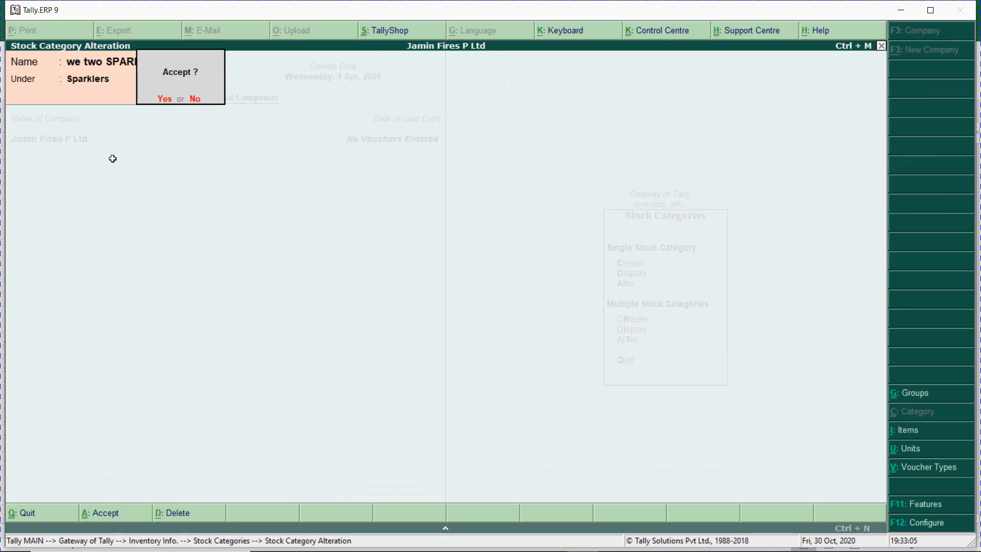
key("Return")
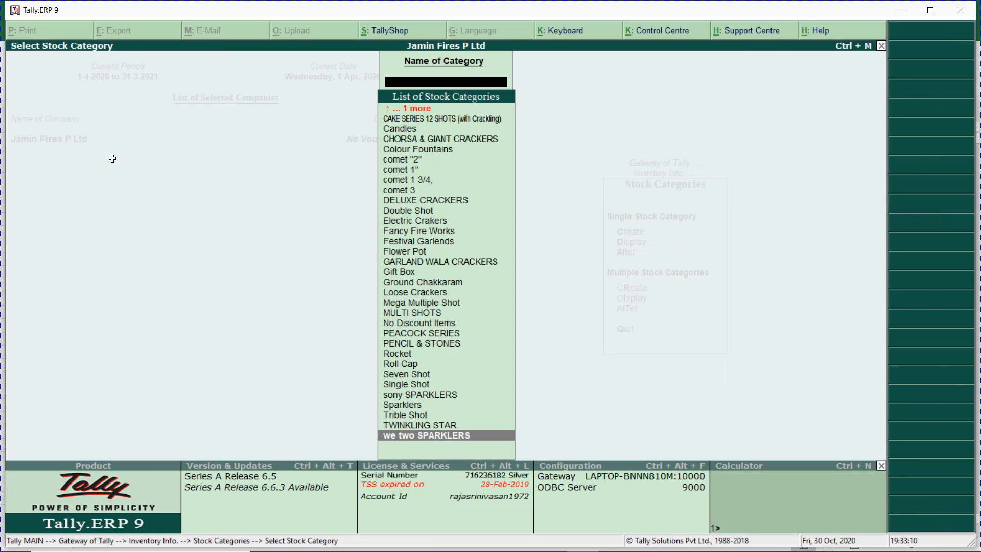
key("Escape")
Step: Create the single stock category std SPARKLERS under Sparklers
type("c")
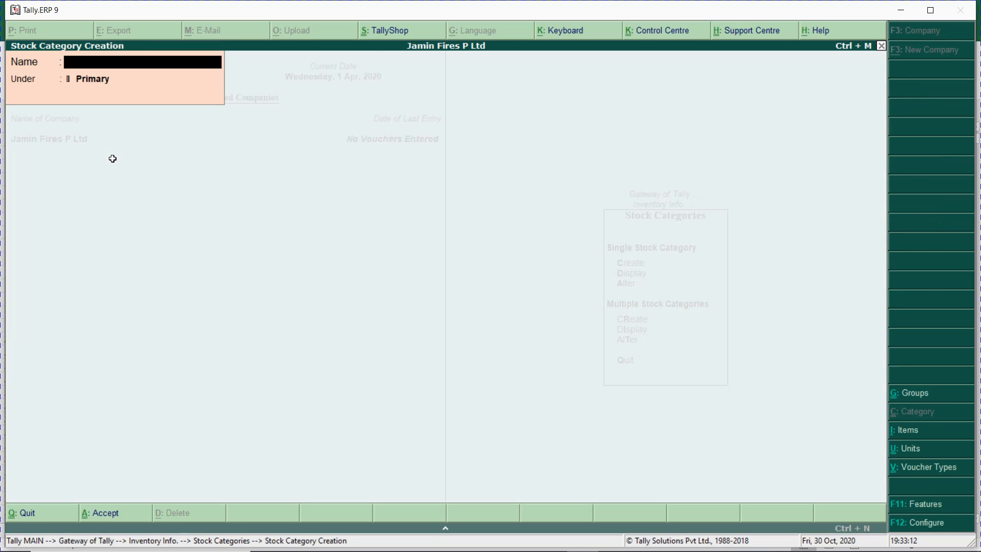
type("Std SPARKLERS")
key("Return")
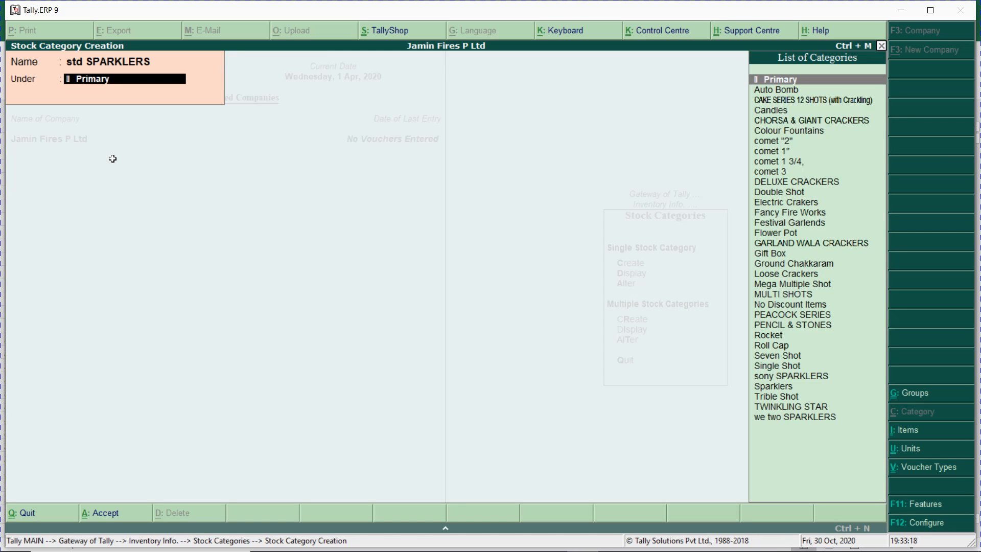
type("spar")
key("Return")
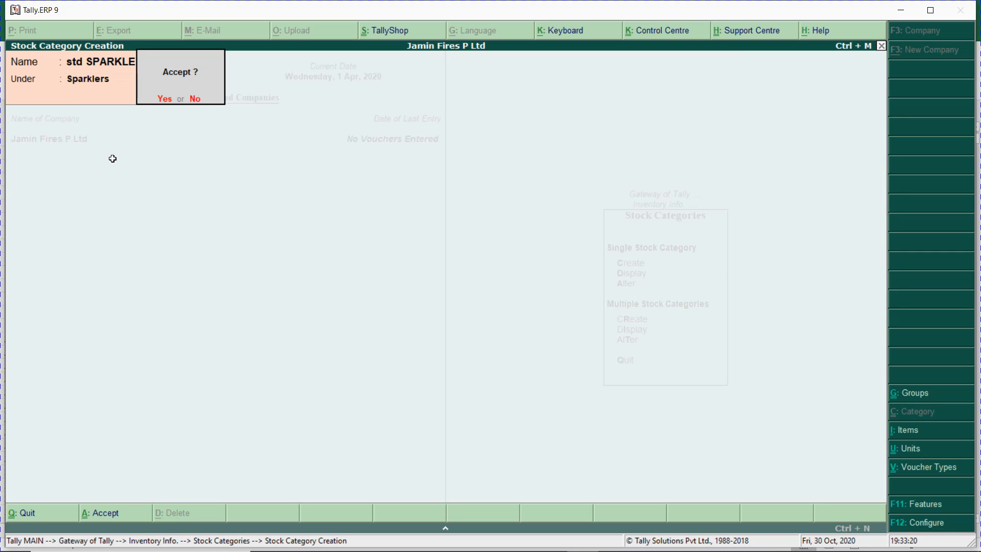
key("Return")
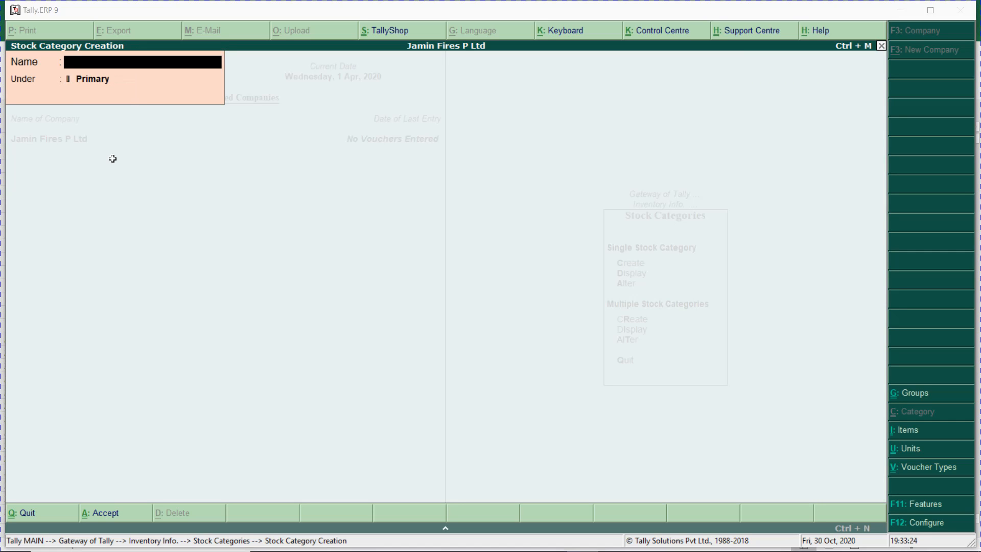
Step: Switch to Excel, copy the RAT BRAND CHAKKARS heading from the SONY sheet and return to Tally.ERP 9
key("alt+Tab")
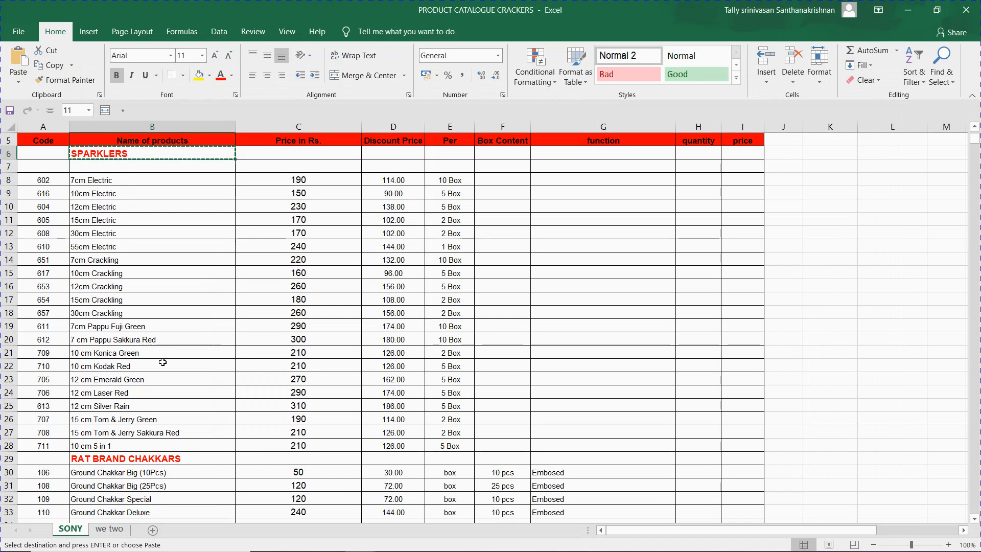
left_click(130, 452)
key("ctrl+c")
key("alt+Tab")
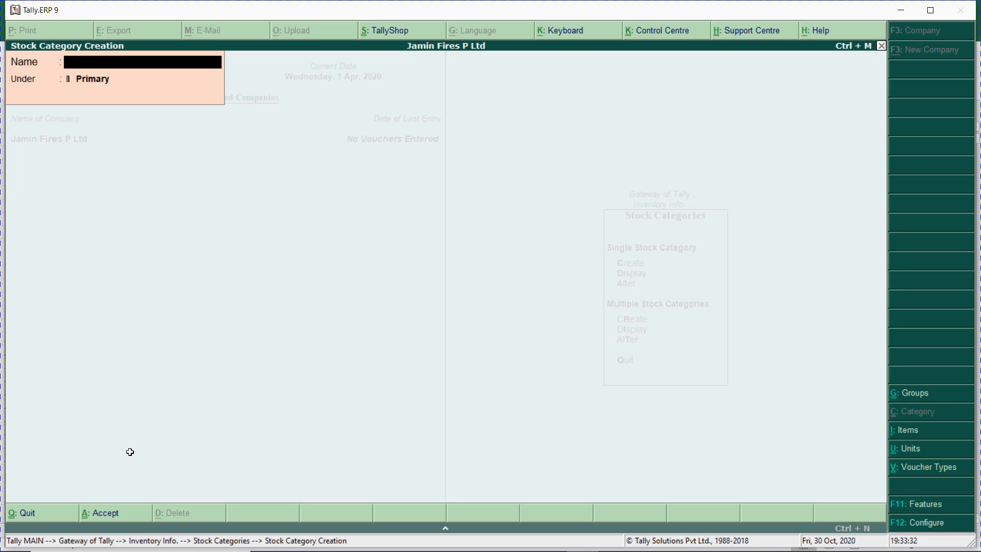
Step: Create the stock category SONY RAT BRAND CHAKKARS under Ground Chakkaram, using the copied heading
type("S")
key("BackSpace")
type("SSONY")
key("BackSpace")
key("BackSpace")
key("BackSpace")
key("BackSpace")
type("ONY RA")
key("BackSpace")
key("BackSpace")
key("ctrl+alt+v")
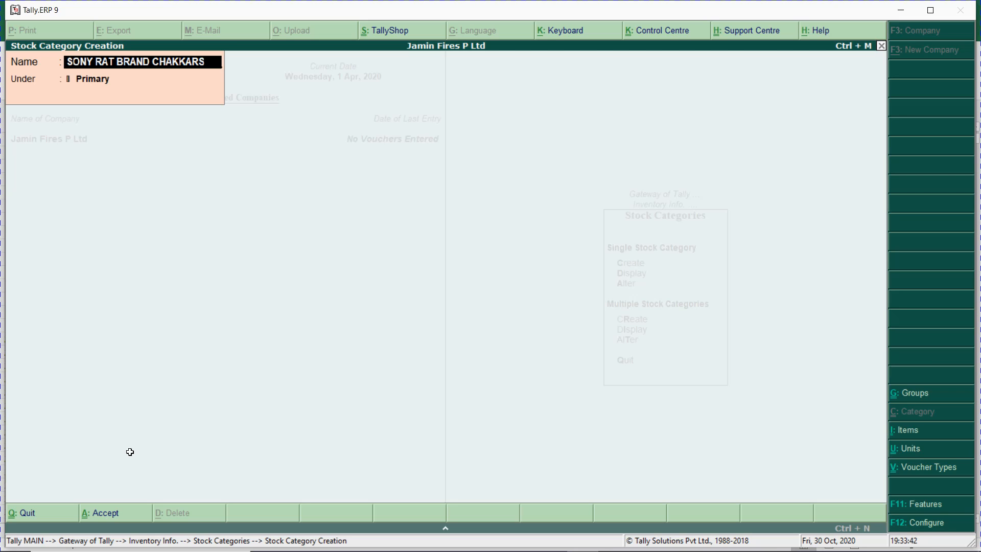
key("Return")
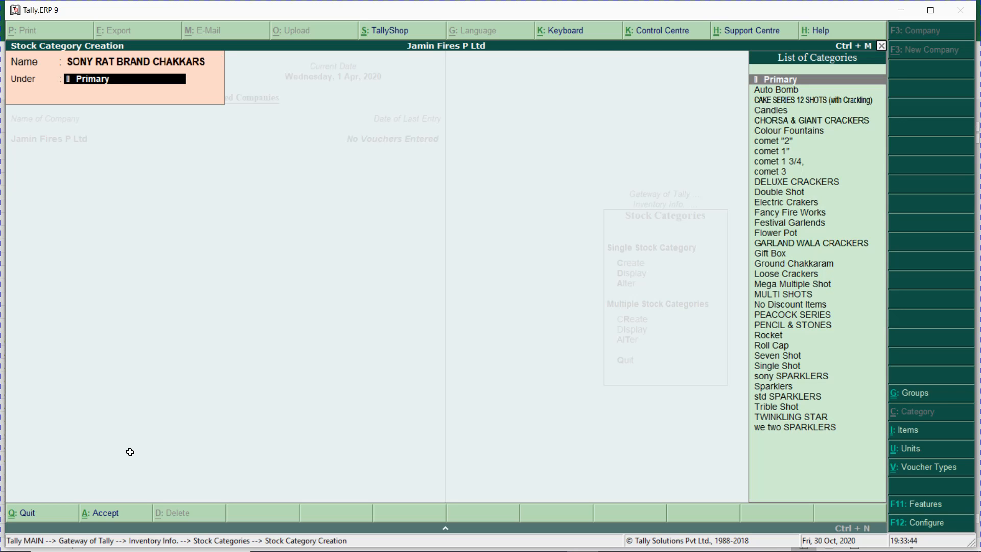
type("CHA")
key("Down")
key("Return")
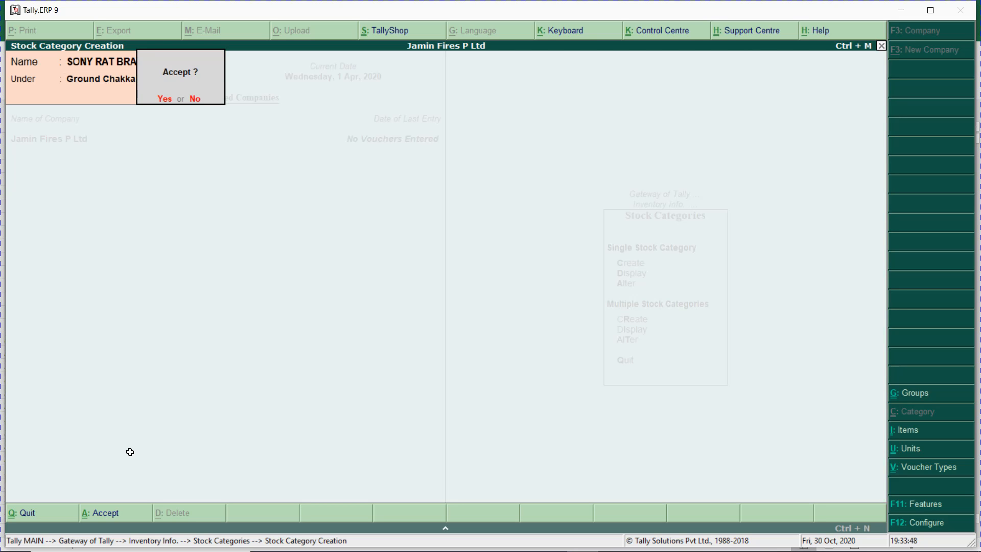
key("Return")
Step: Switch to Excel, copy the COLOUR CHAKKARS heading from the SONY sheet and return to Tally.ERP 9
key("alt+Tab")
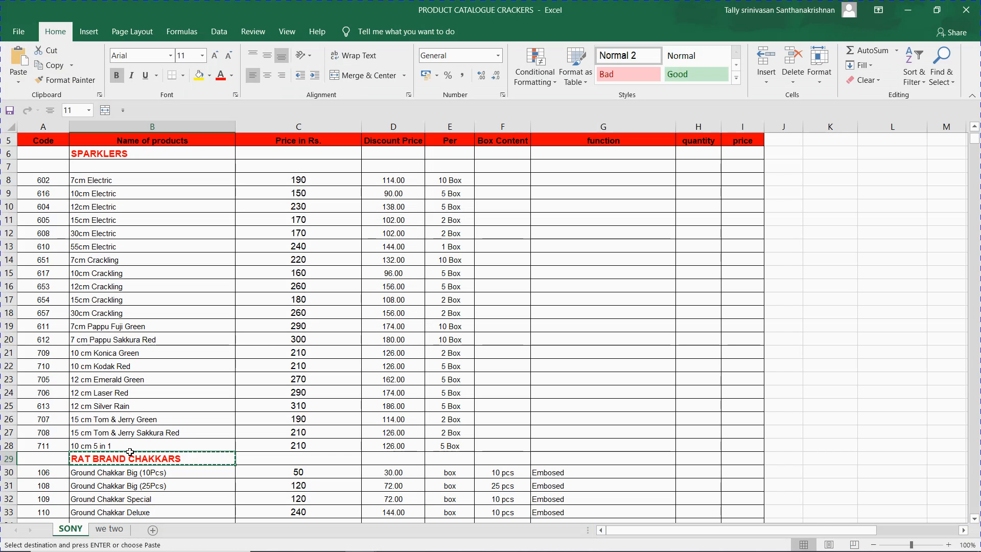
key("Down")
key("Down")
key("Down")
key("Down")
key("Down")
key("Down")
key("Down")
key("Down")
key("Down")
key("Down")
key("Down")
key("Down")
key("Down")
key("Down")
key("Down")
key("Up")
key("Up")
key("Up")
key("Up")
key("Up")
key("Up")
key("Up")
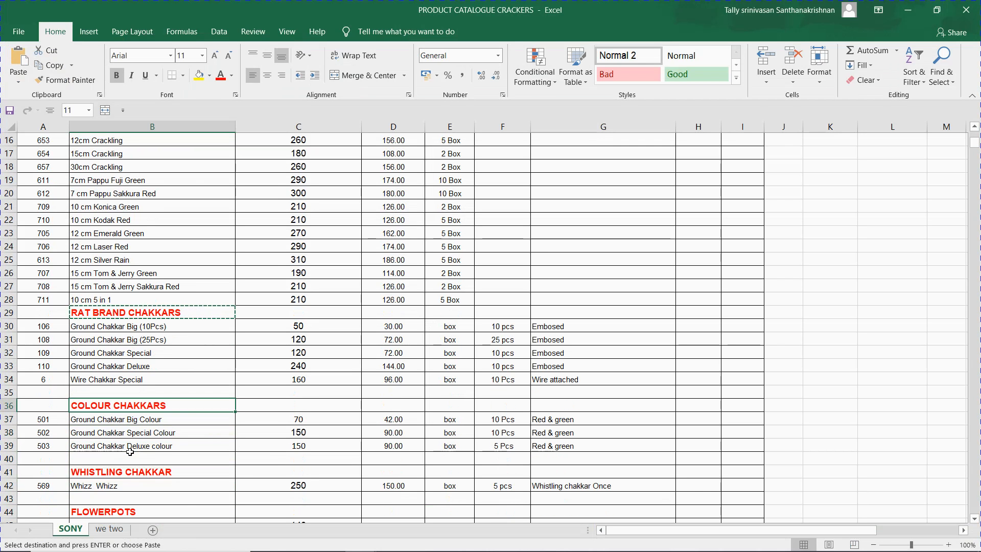
key("Up")
key("ctrl+c")
key("alt+Tab")
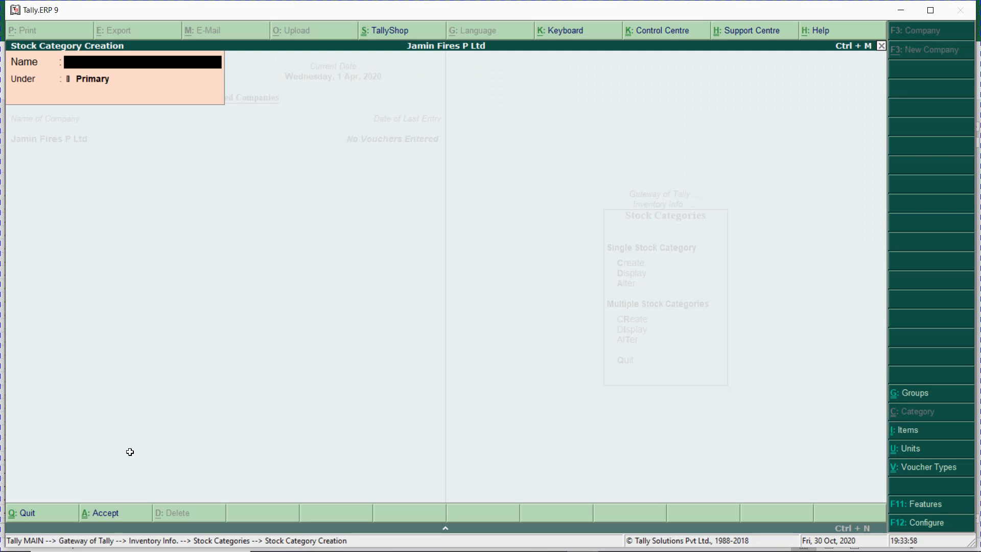
Step: Name the new stock category SONY COLOUR CHAKKARS, using the copied heading
type("SONY")
key("ctrl+alt+v")
key("Return")
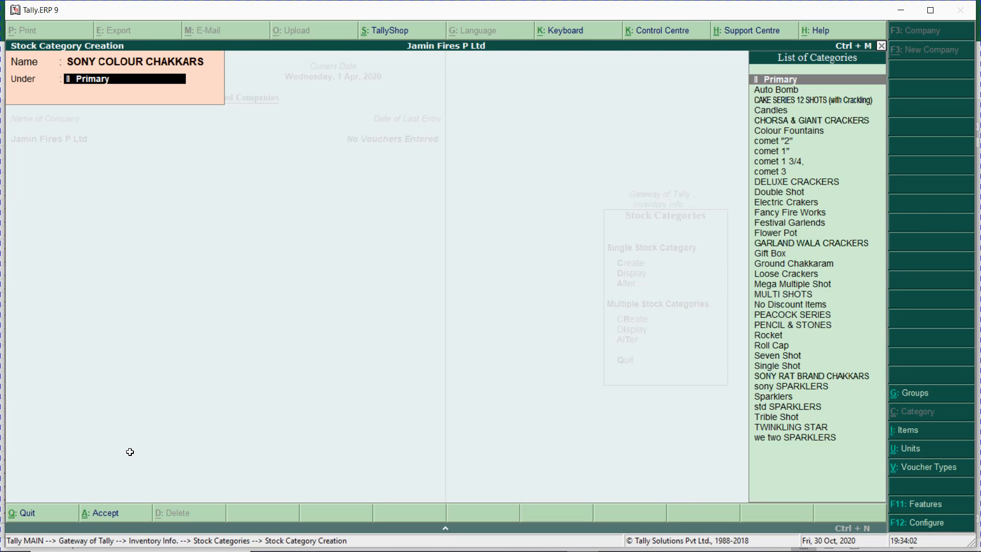
type("GRO")
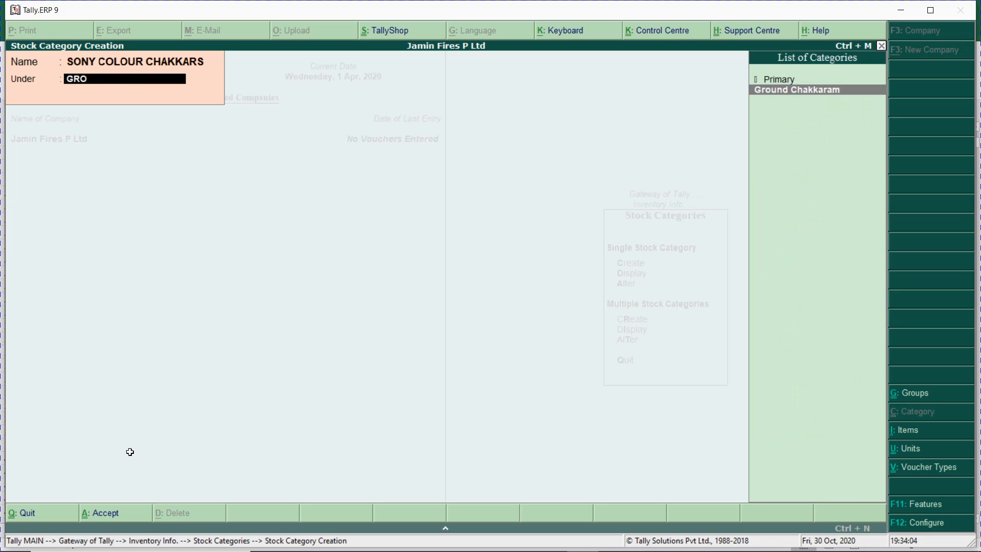
key("Return")
key("Escape")
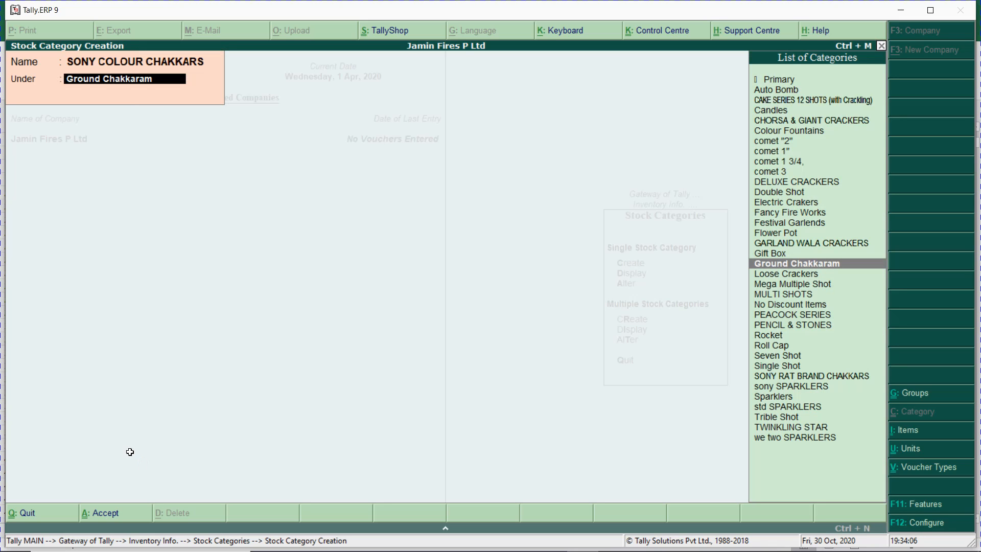
key("BackSpace")
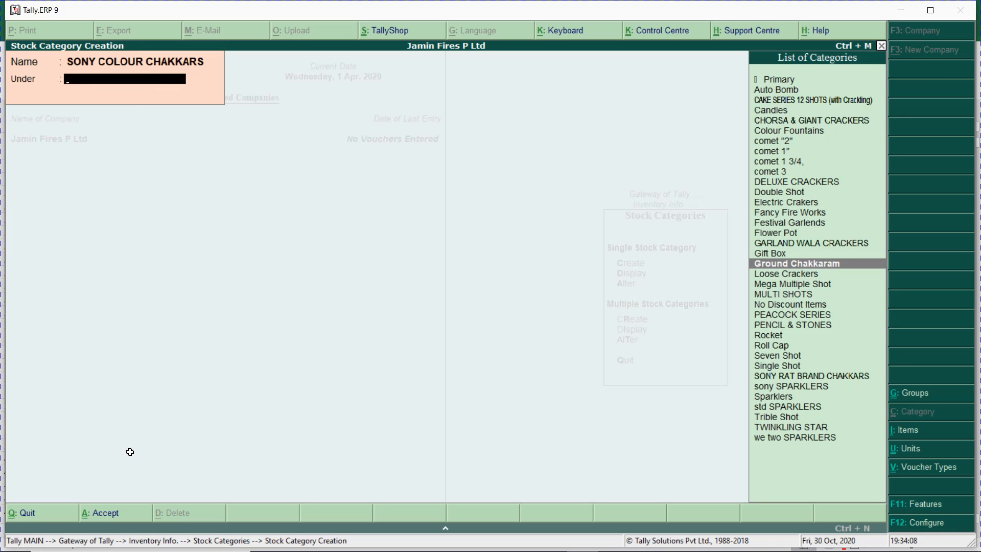
type("COLO")
key("BackSpace")
key("BackSpace")
key("BackSpace")
key("BackSpace")
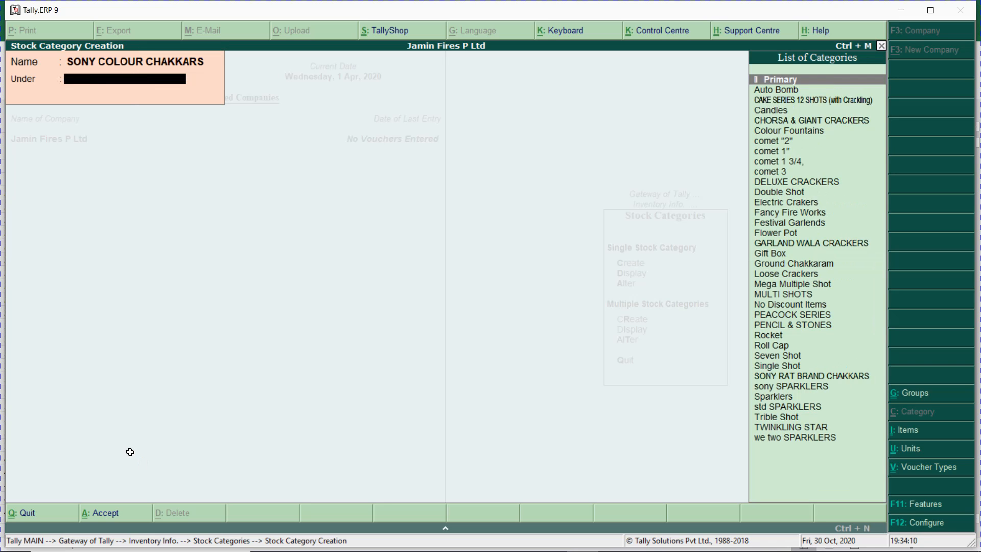
Step: Create a parent stock category COLOUR CHAKKARS under Primary and save SONY COLOUR CHAKKARS under it
key("alt+c")
type("COLOUR")
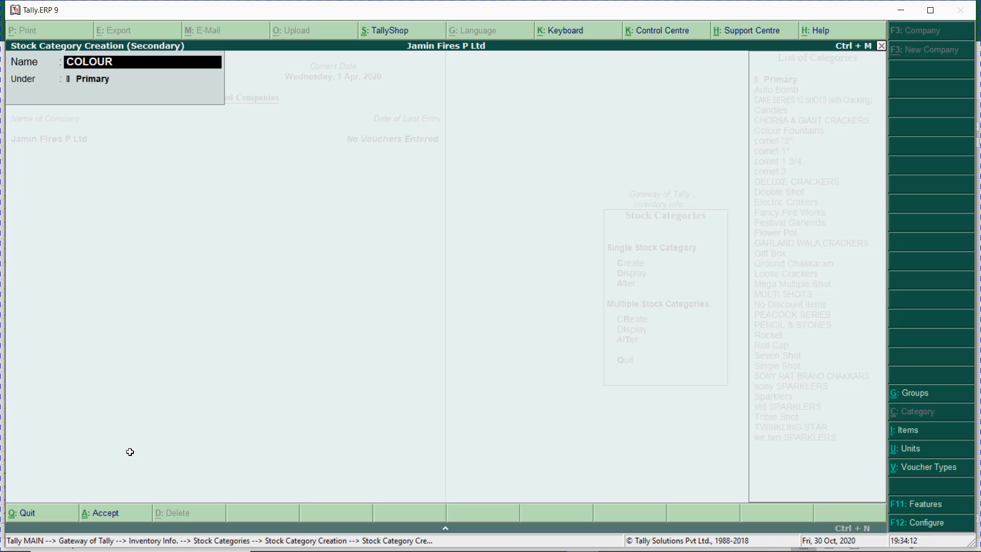
type(" CHAKKARS")
key("Return")
key("Return")
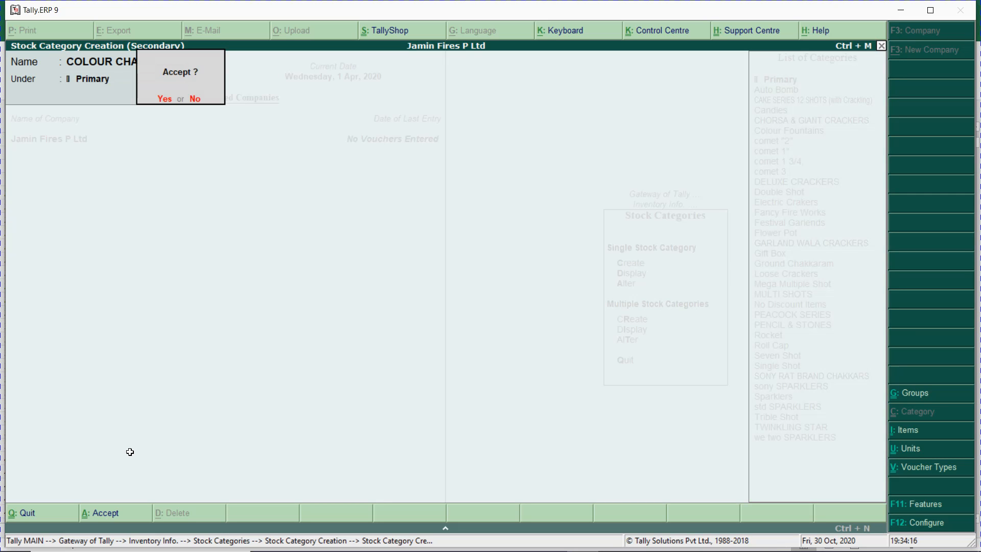
key("Return")
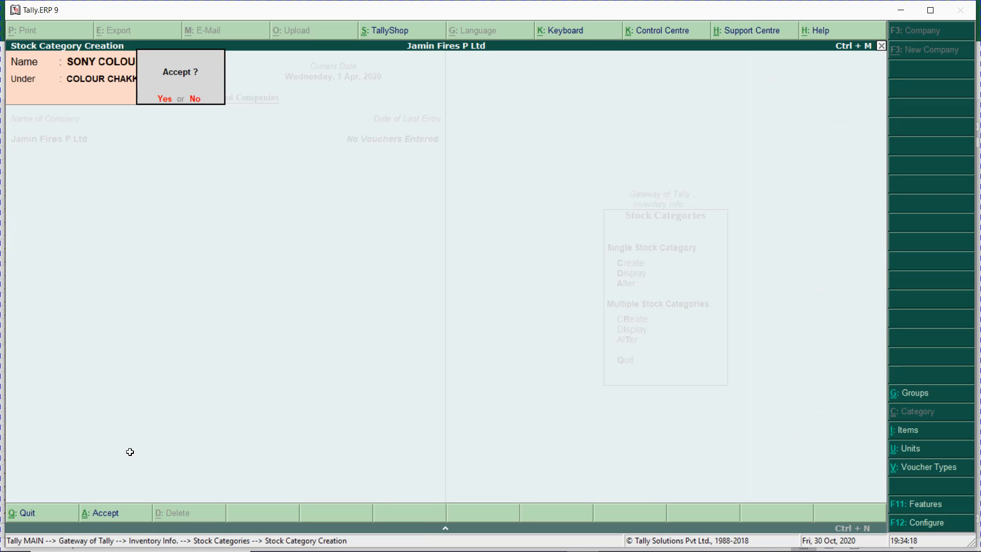
key("Return")
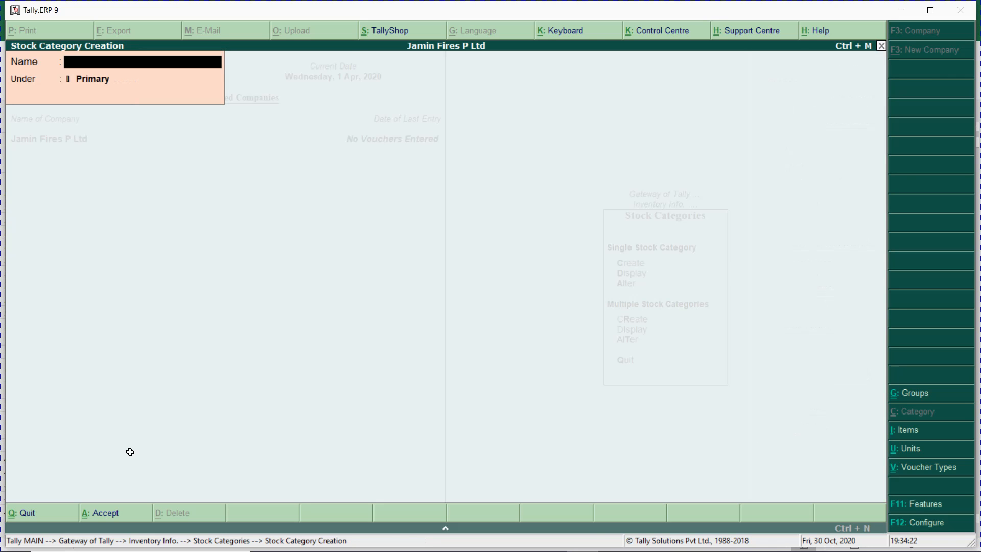
Step: Switch to Excel, copy the WHISTLING CHAKKAR heading from the SONY sheet and return to Tally.ERP 9
key("alt+Tab")
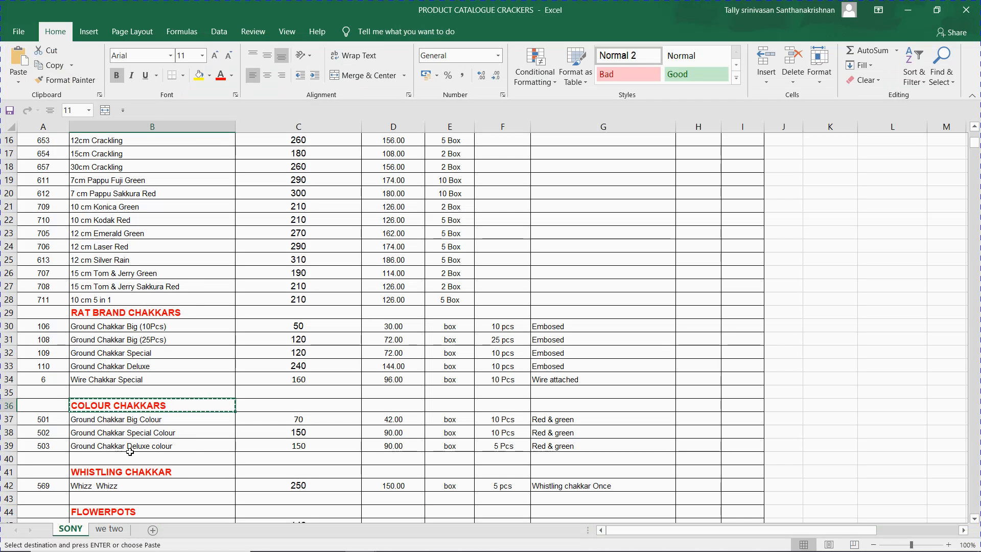
key("Down")
key("Down")
key("Down")
key("Down")
key("Down")
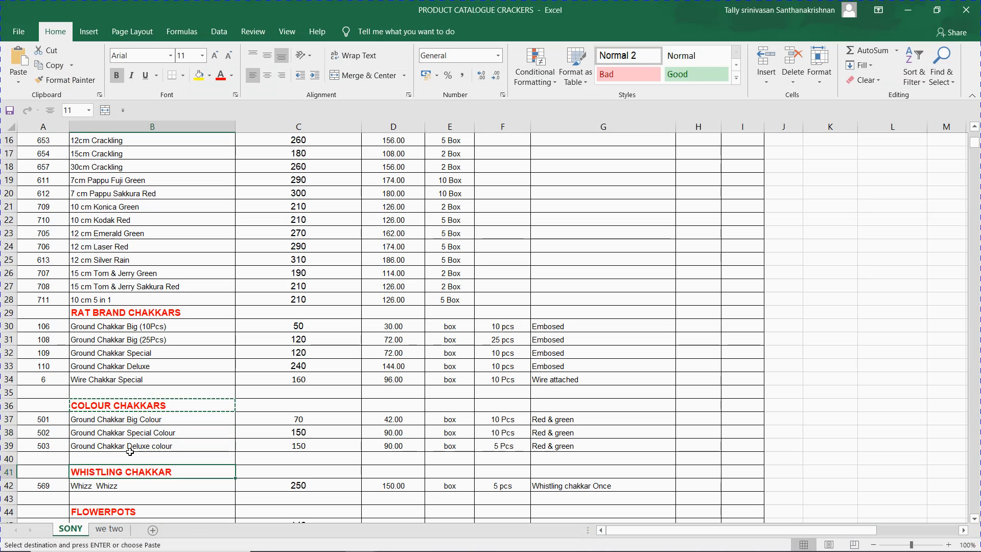
key("ctrl+c")
key("alt+Tab")
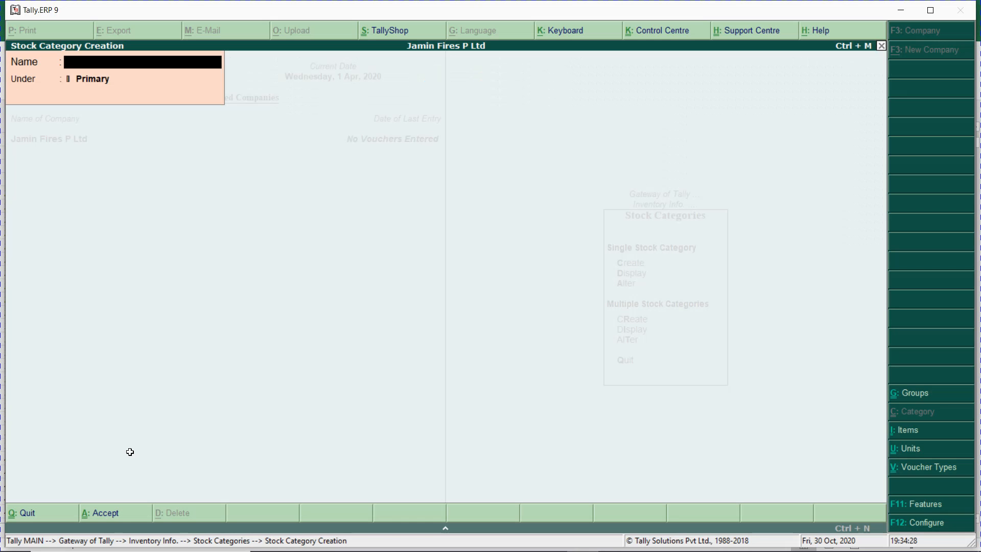
key("ctrl+alt+v")
key("Return")
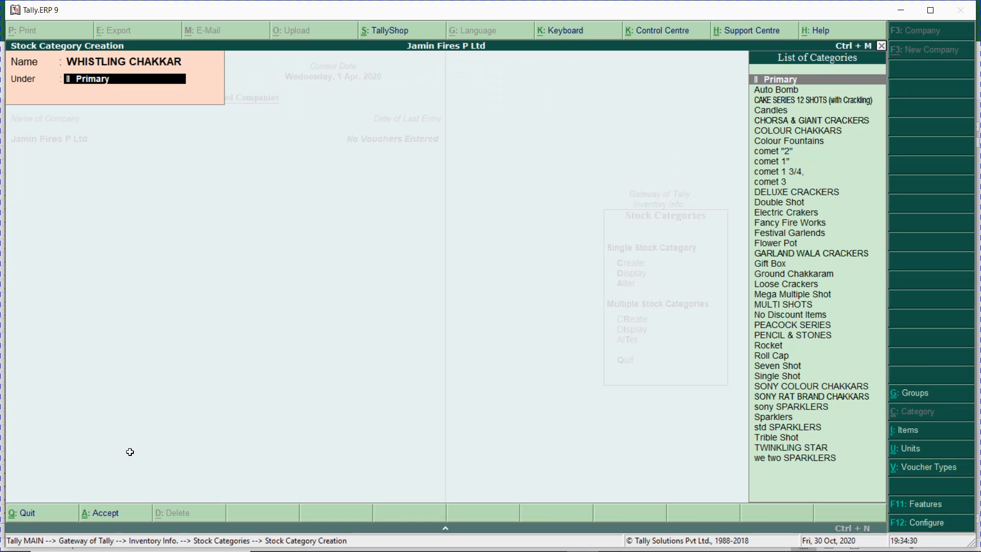
type("COL")
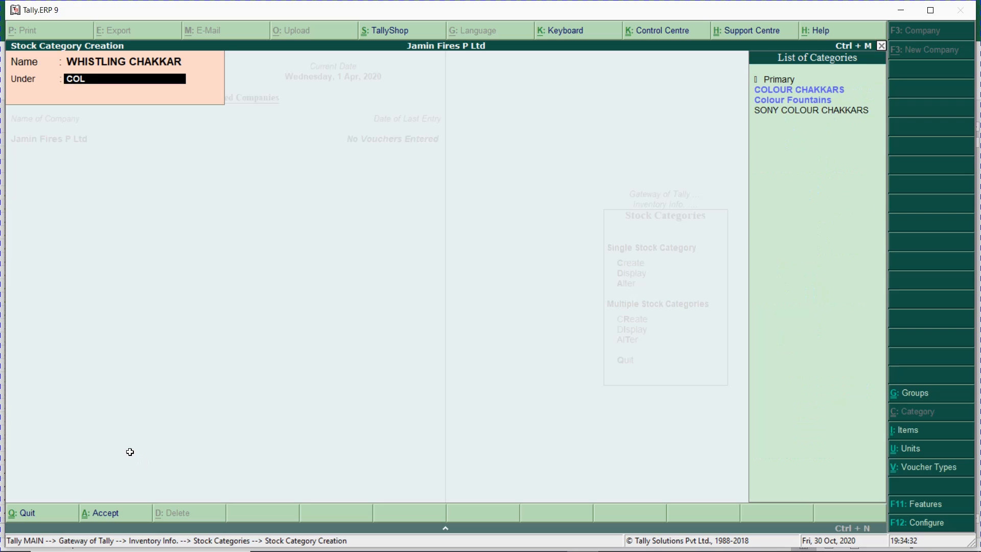
key("BackSpace")
key("BackSpace")
key("BackSpace")
key("BackSpace")
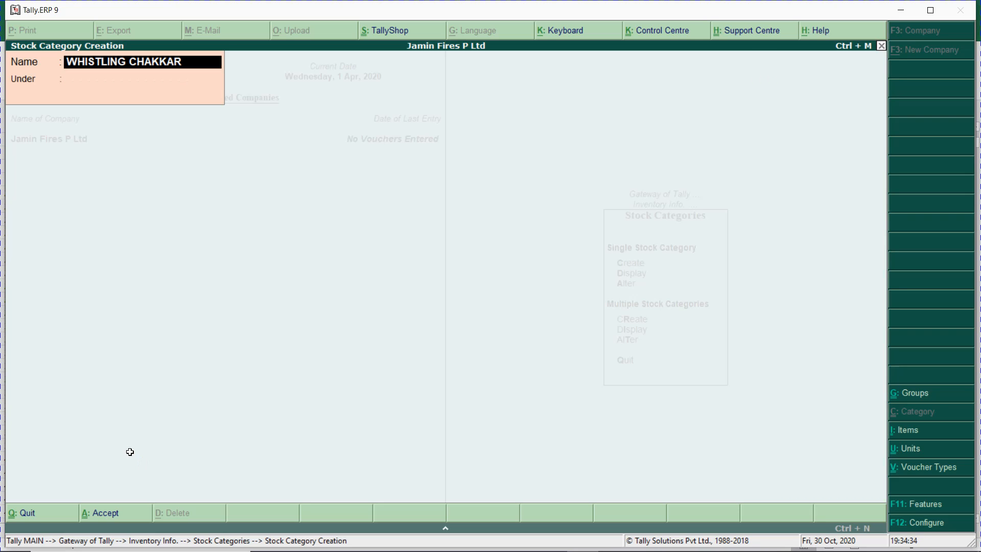
key("BackSpace")
Step: Create the stock category SONY WHISTLING CHAKKAR under Ground Chakkaram, using the copied heading
type("SONY")
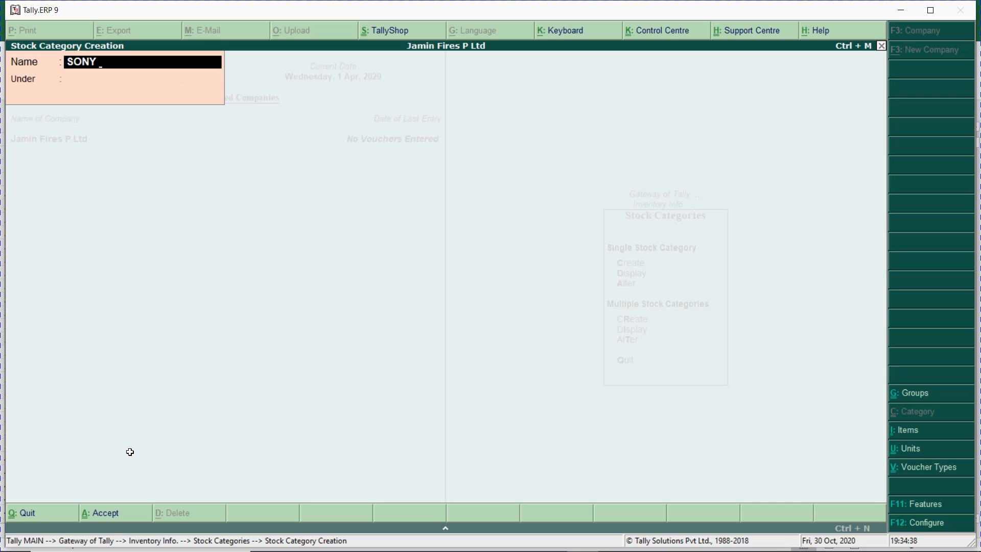
key("ctrl+alt+v")
key("Return")
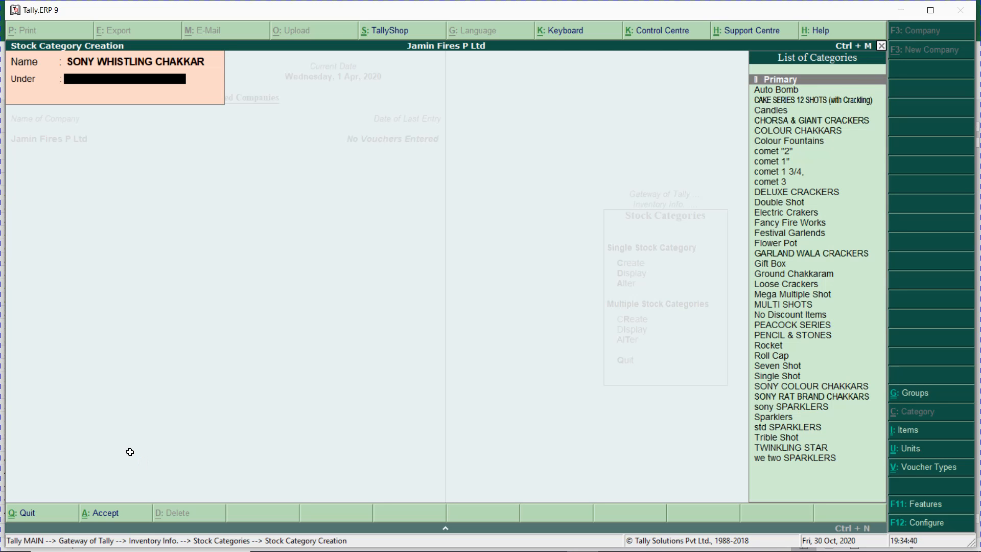
type("GROU")
key("Return")
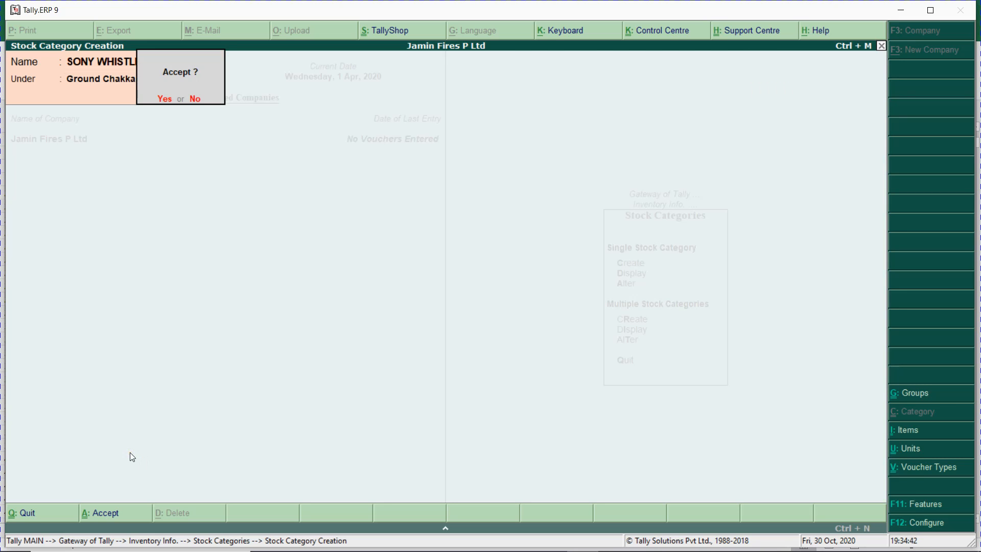
key("y")
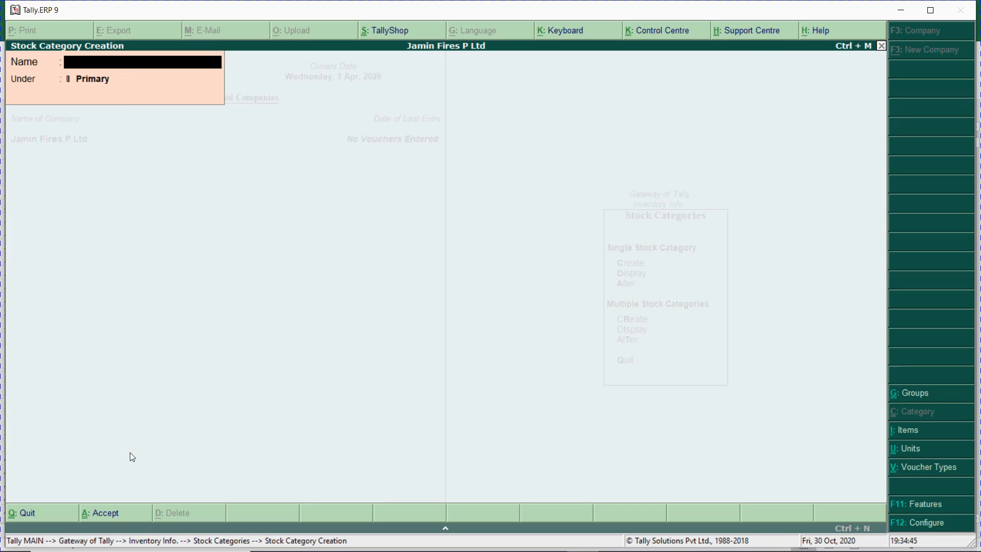
Step: Switch to Excel, find the CHAKKARAM heading at the start of the we two sheet and return to Tally.ERP 9
key("alt+Tab")
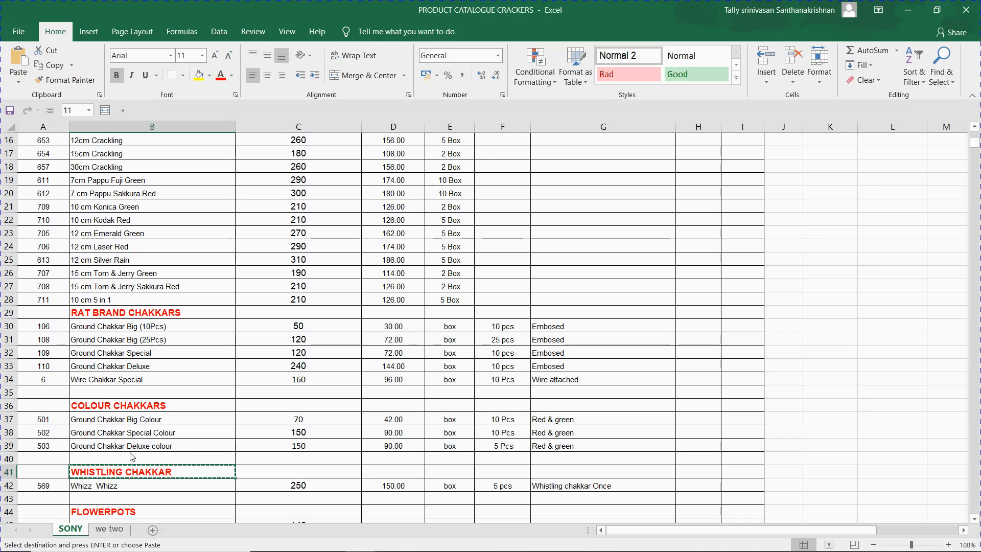
left_click(114, 528)
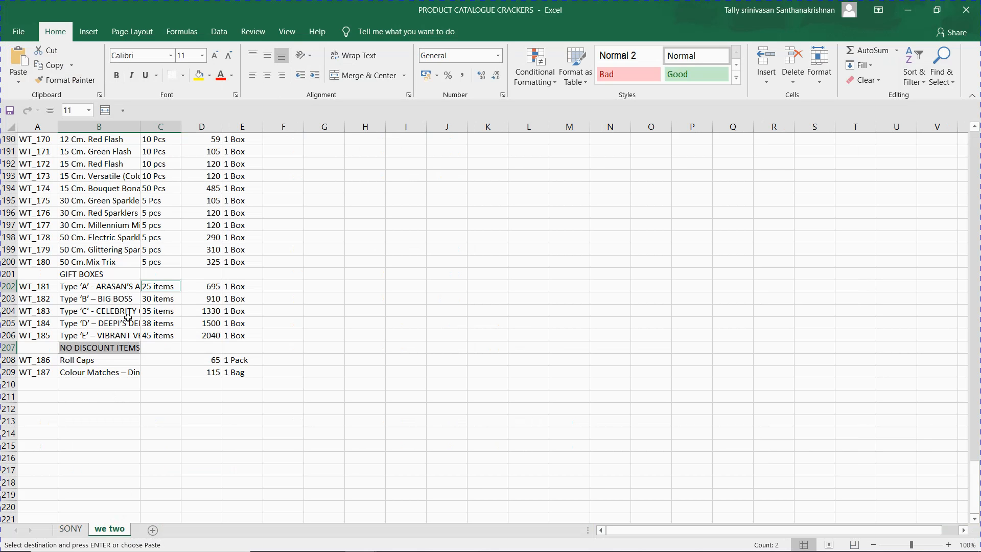
key("ctrl+Home")
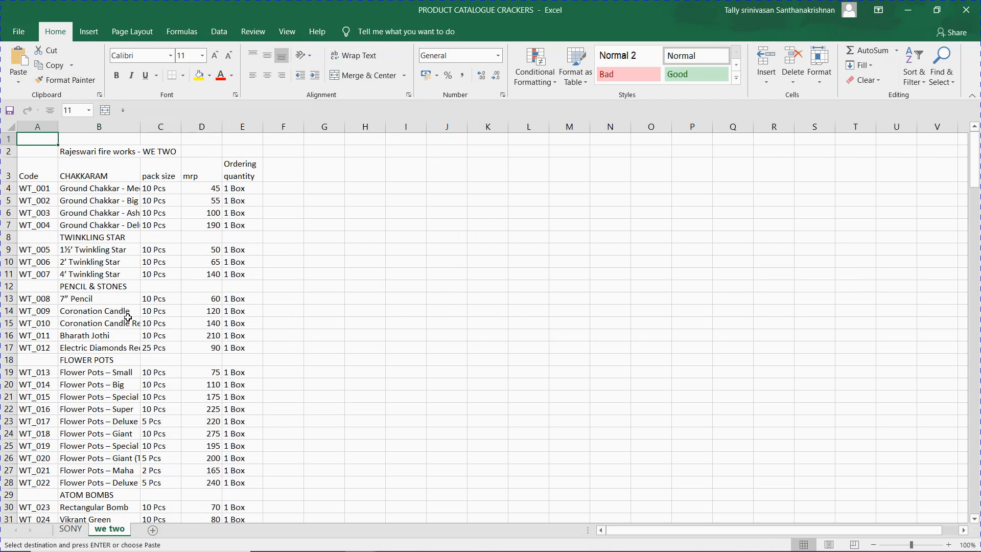
left_click(85, 175)
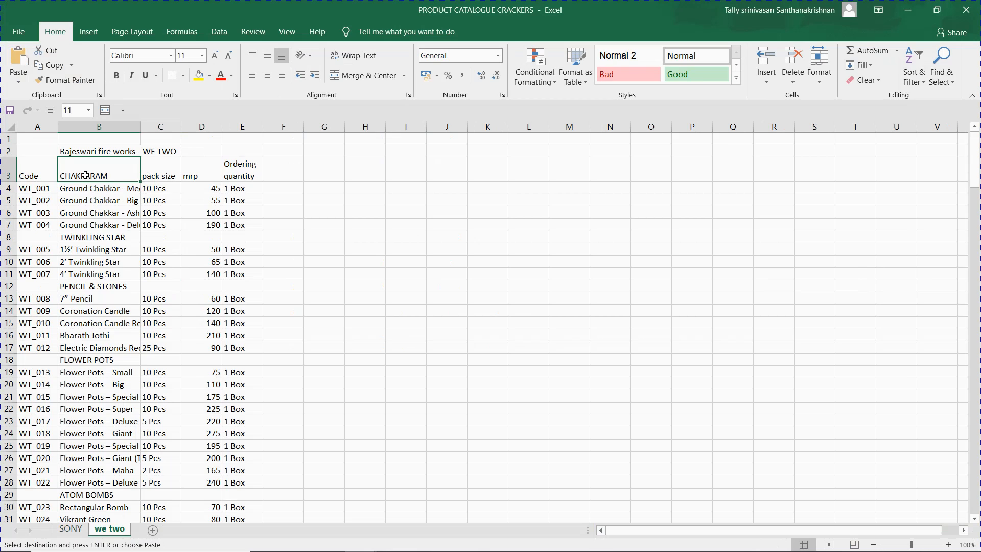
key("alt+Tab")
Step: Create the stock category WE TWO CHAKKARS under Ground Chakkaram
type("WE")
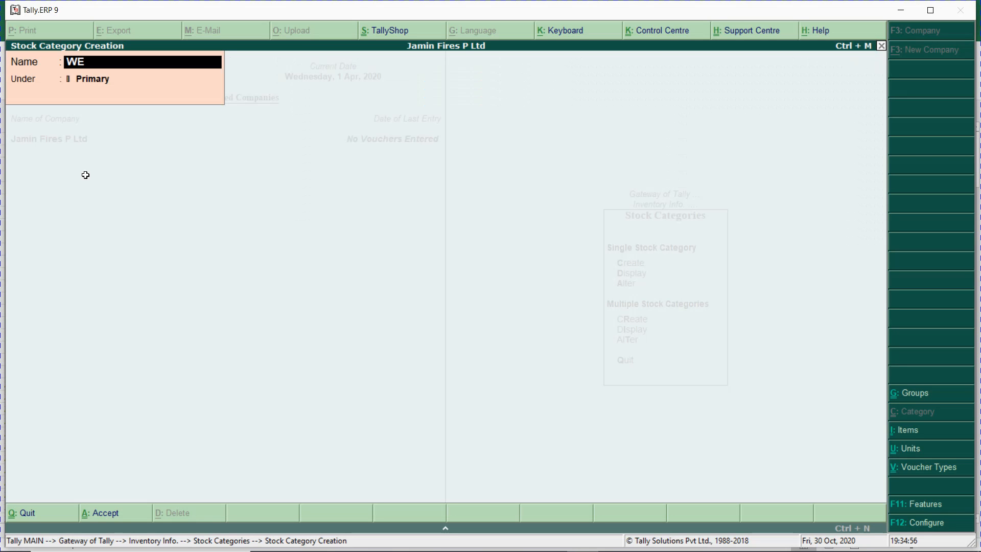
type(" TWO CHAKKARS")
key("Return")
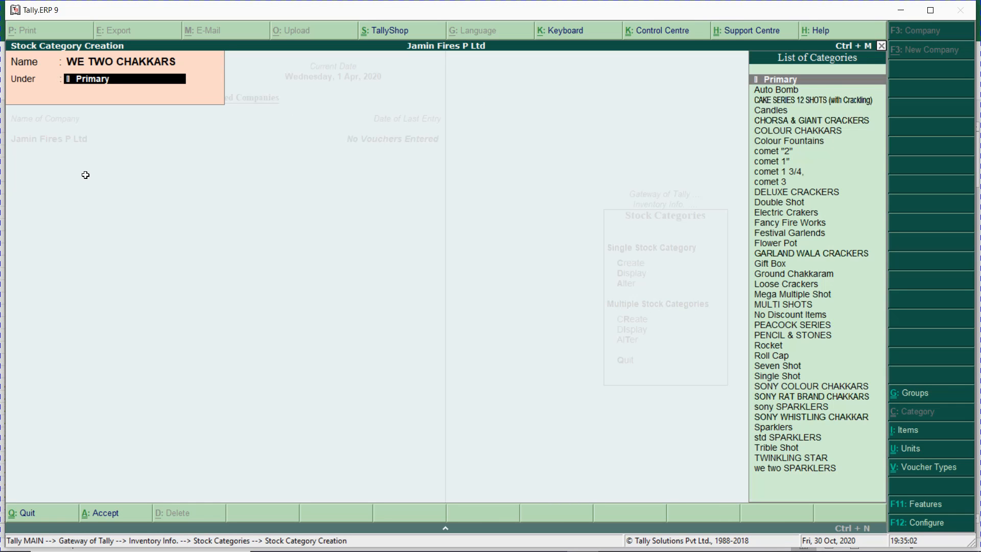
type("CH")
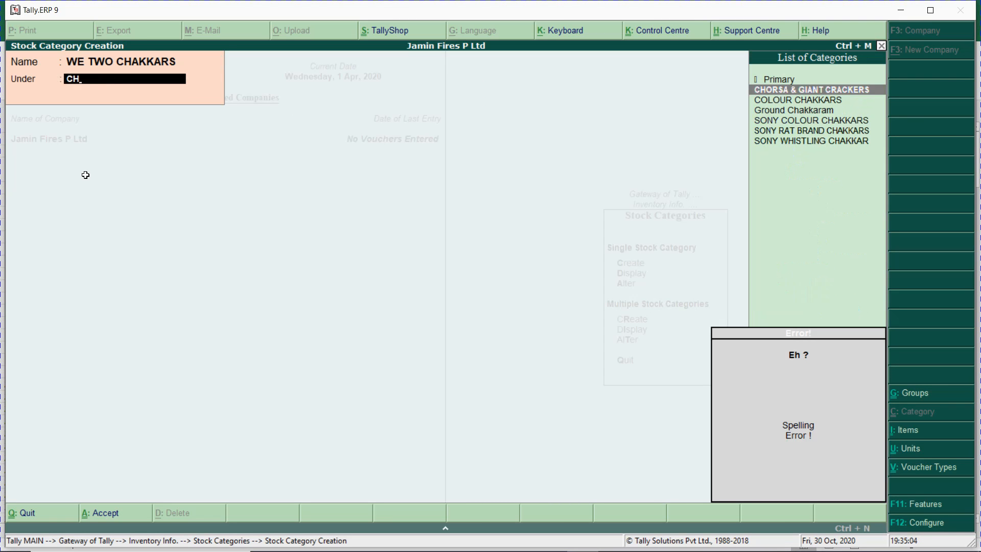
key("Down")
key("Down")
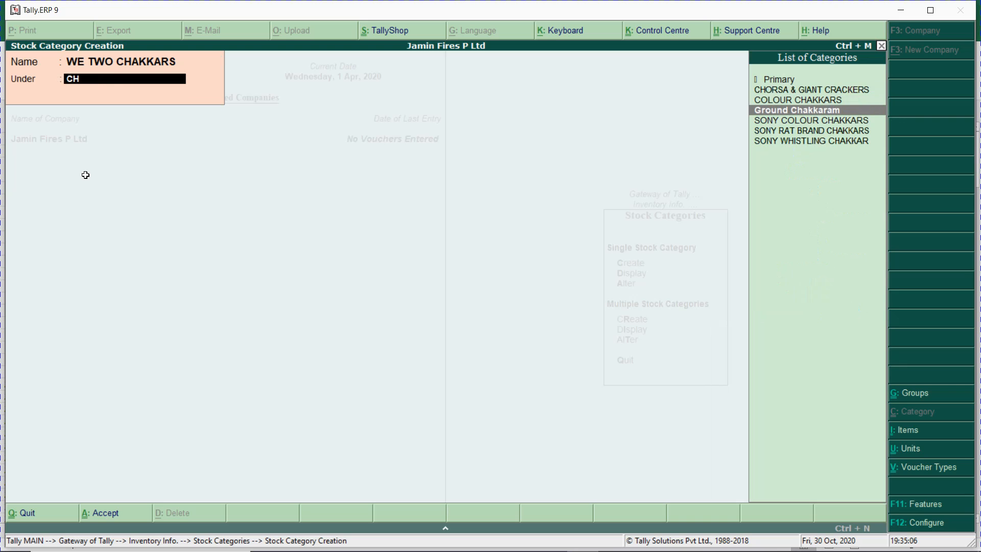
key("Return")
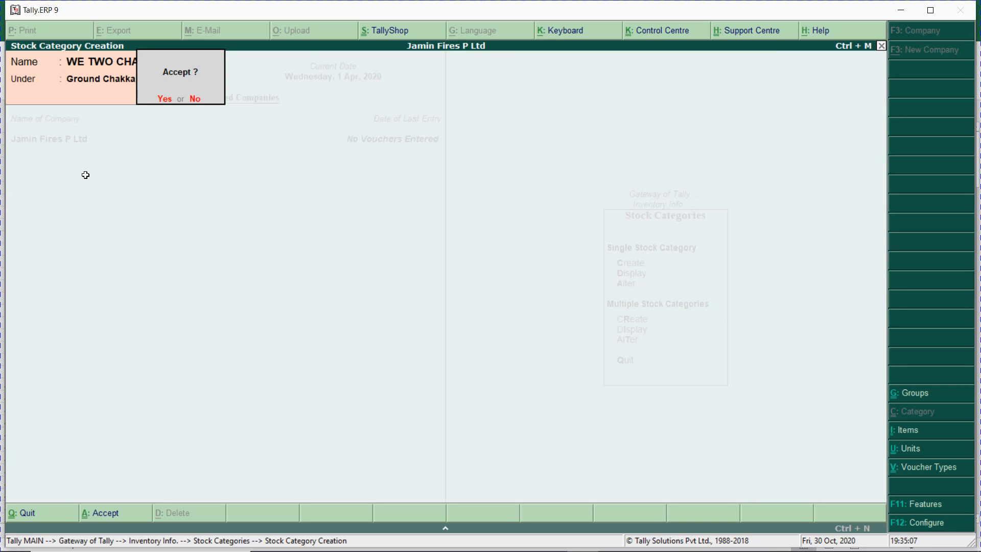
key("alt+Tab")
key("alt+Tab")
Step: Create the stock category WEE TWO SPARKELRS under Sparklers
type("WEE TWO")
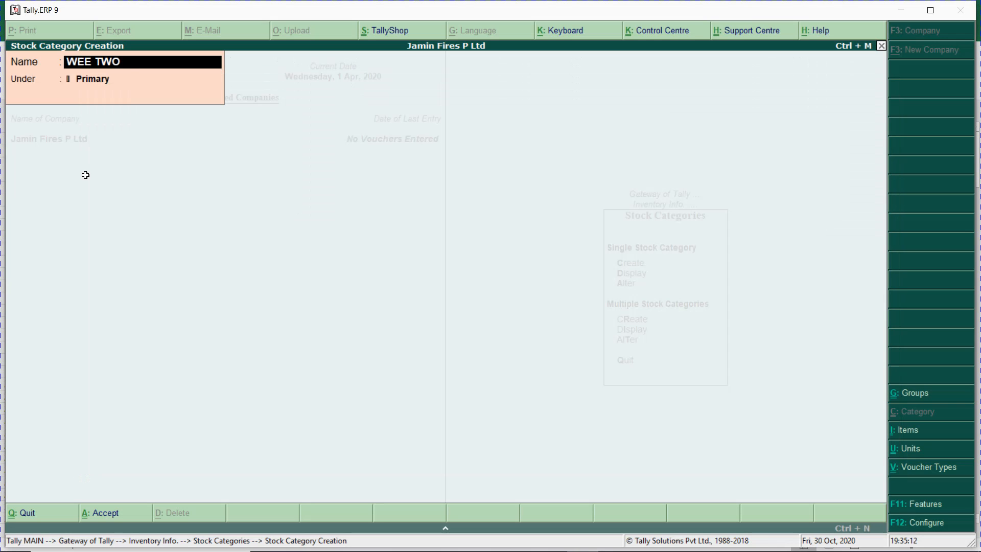
type(" SPARKELER")
key("BackSpace")
key("BackSpace")
type("RS")
key("Return")
type("spar")
key("Return")
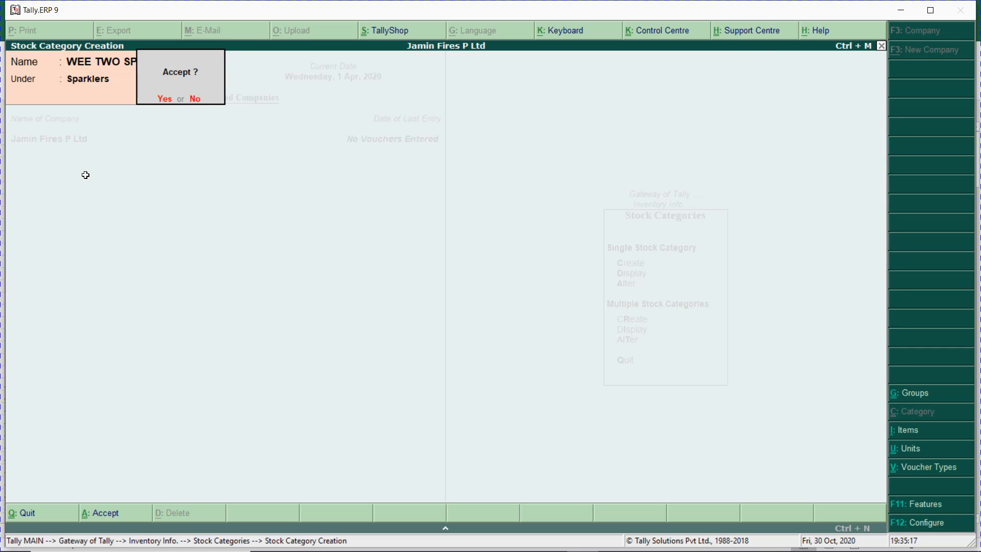
key("Return")
Step: Create the stock category WE AUTO BOMB under Auto Bomb
type("WE")
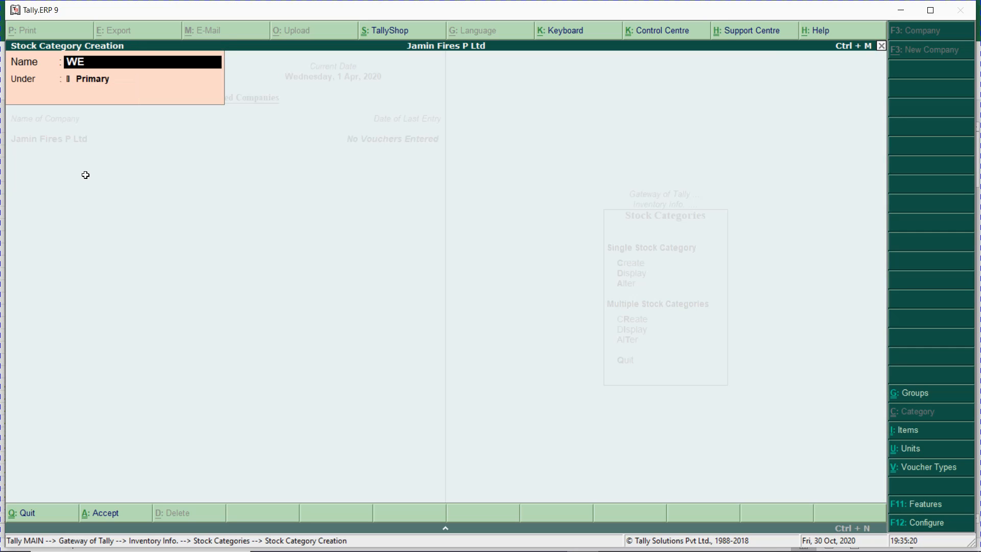
type(" AUTO BOBN")
key("BackSpace")
key("BackSpace")
type("MB")
key("Return")
type("AUT")
key("Return")
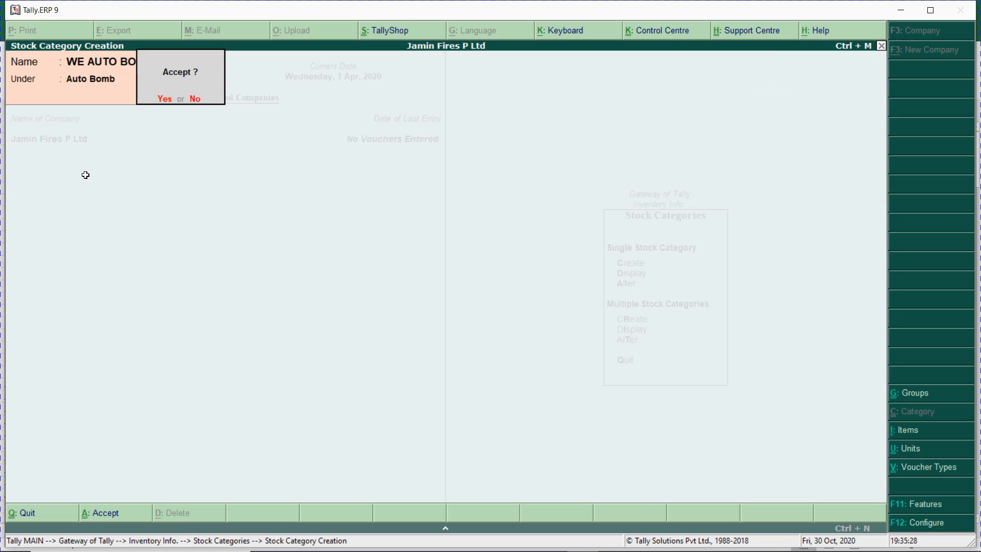
key("Return")
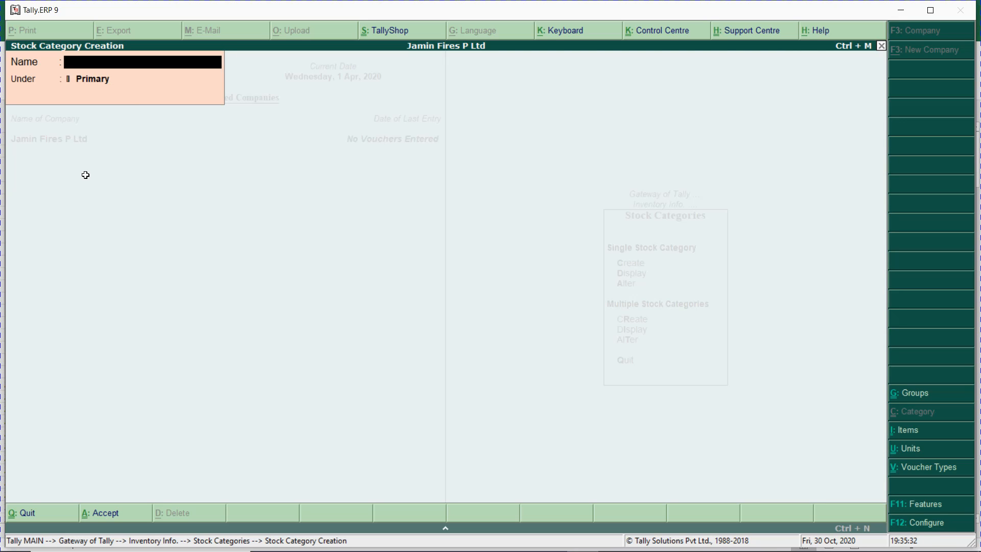
Step: Create the stock category SONY AUTO BOMB under Auto Bomb
type("SONY AUTO BOMB")
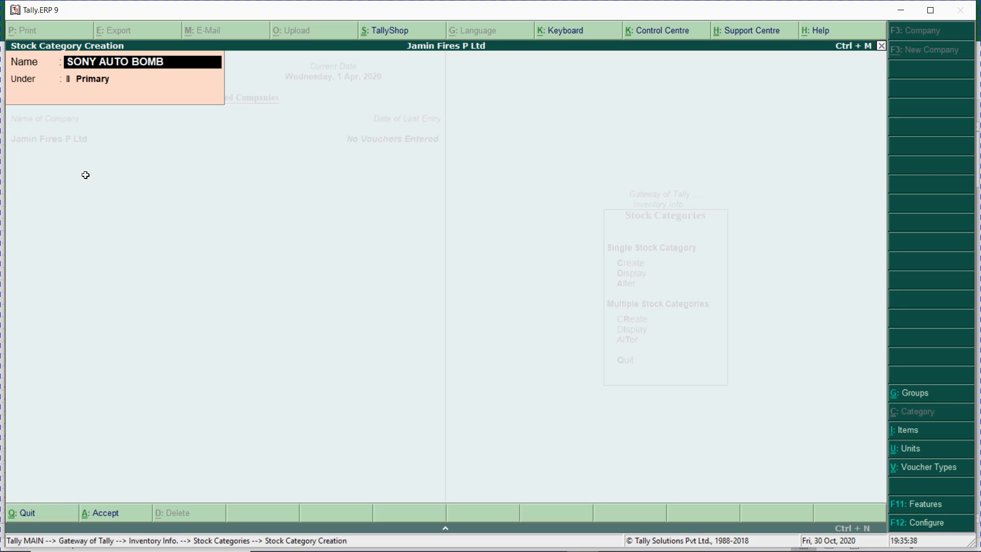
key("Return")
type("AU")
key("Return")
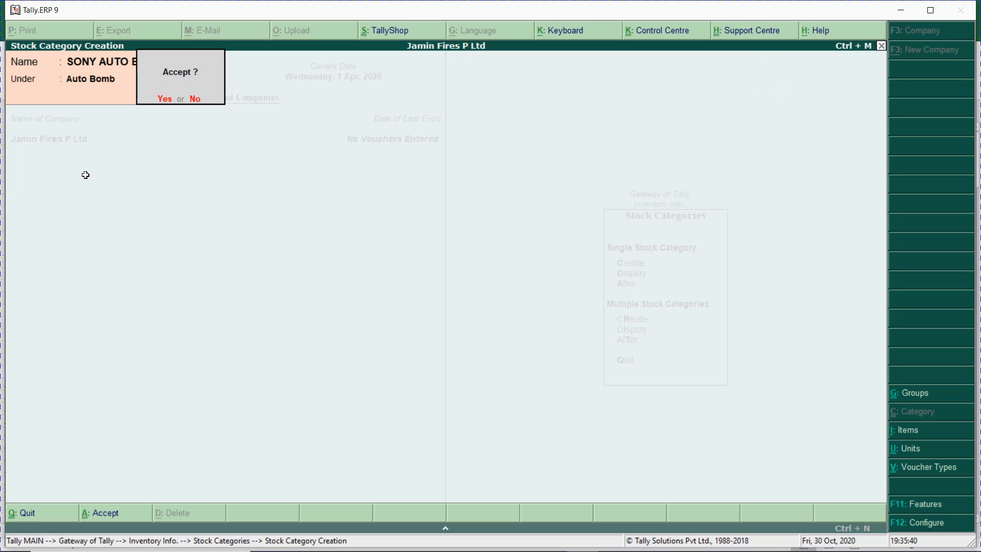
key("Return")
Step: Create the stock category STD AUTO BOMB under Auto Bomb
type("STD AUTO")
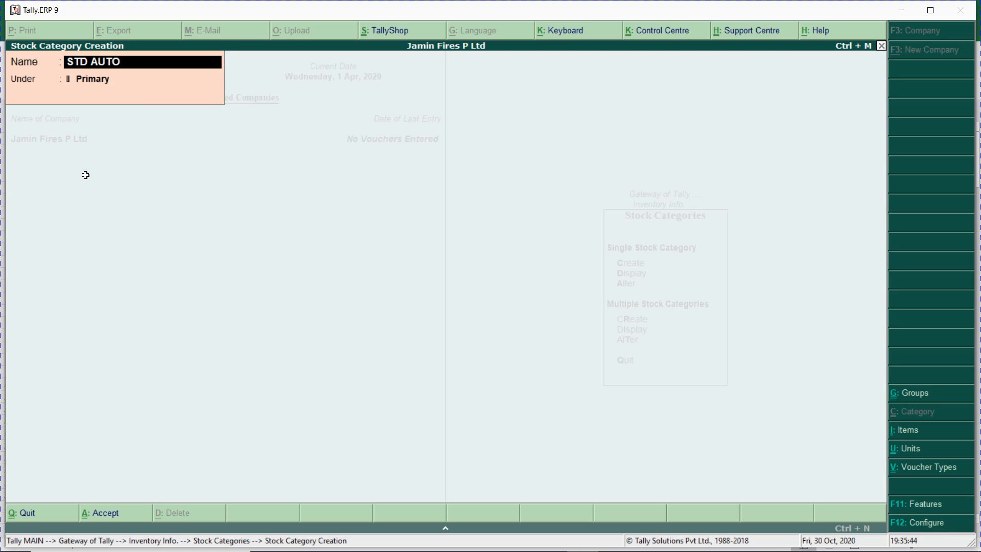
type(" BOMB")
key("Return")
key("Return")
type("nAUT")
key("Return")
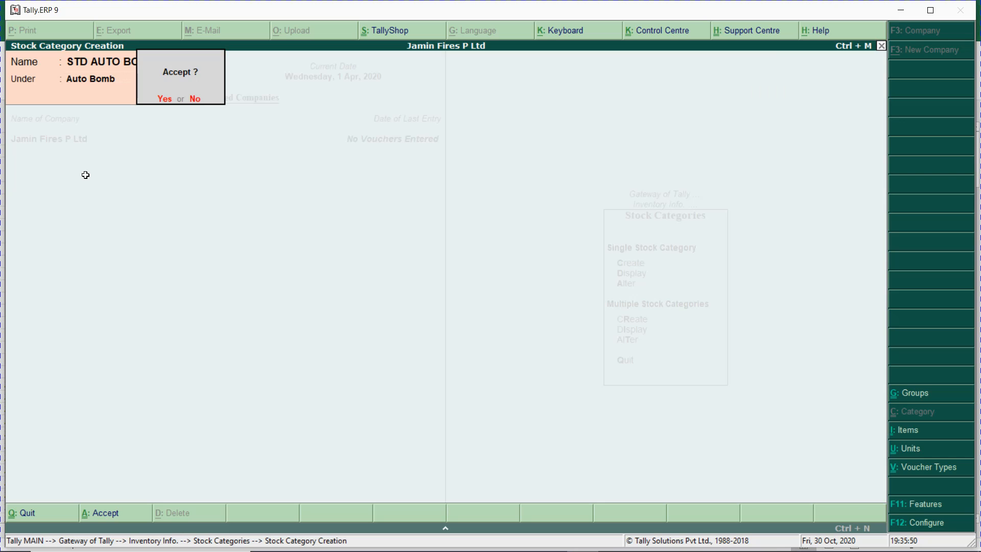
key("y")
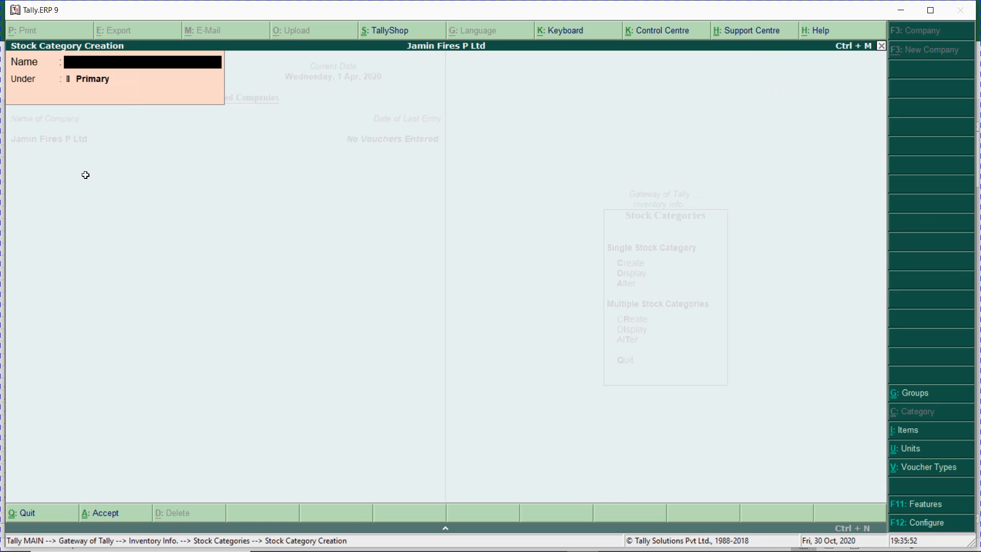
Step: Leave stock category creation and switch to the crackers product catalogue in Excel
key("Escape")
key("y")
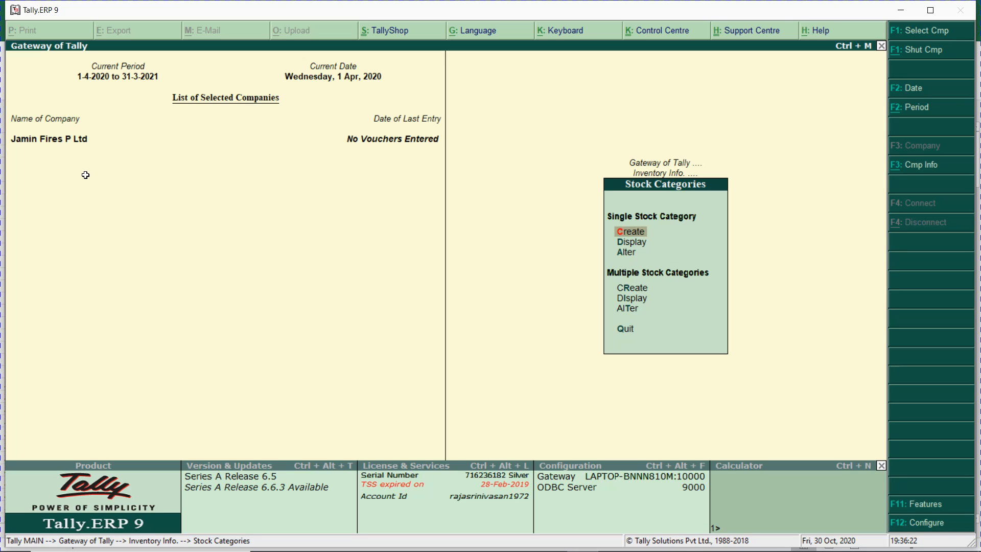
key("alt+Tab")
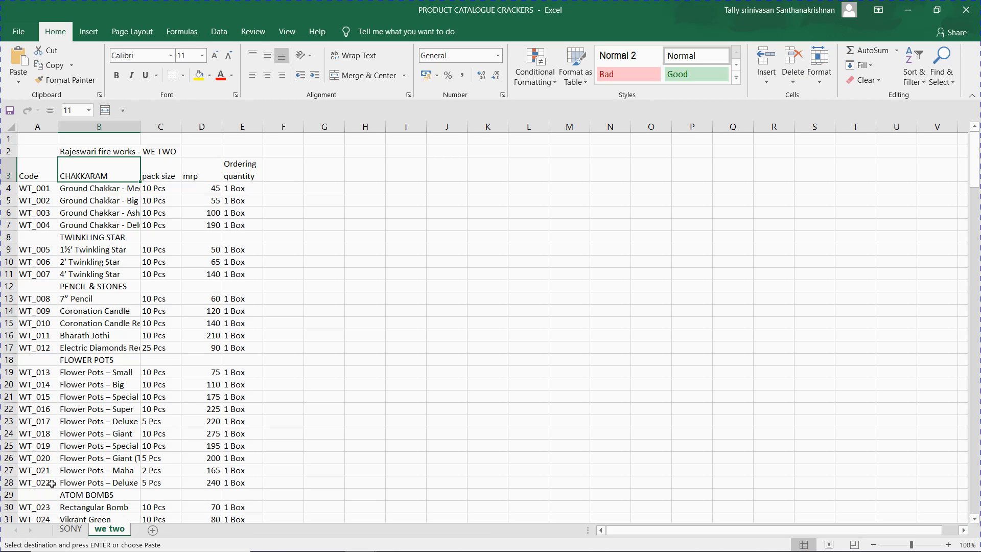
Step: Copy the product name 7cm Electric under SPARKLERS on the SONY sheet of the catalogue
left_click(71, 533)
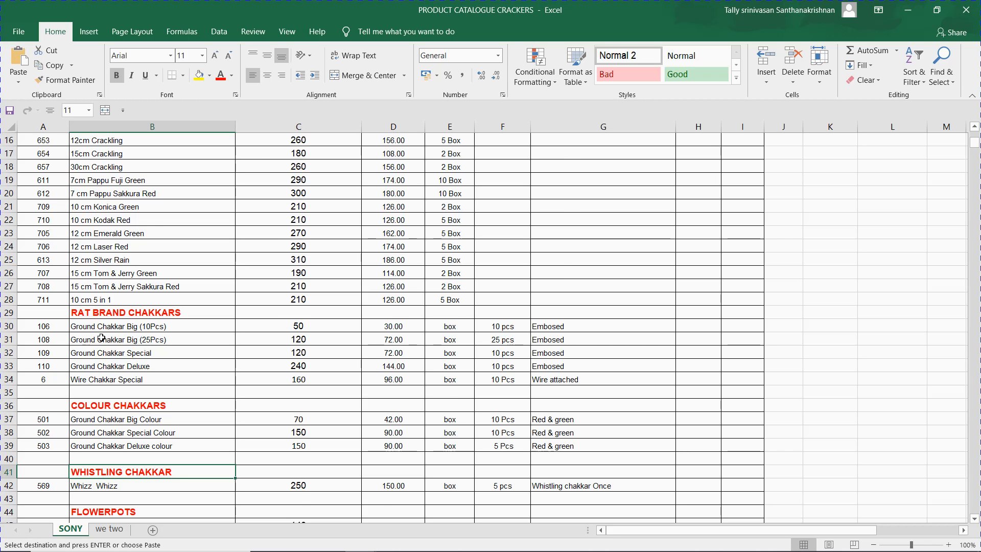
key("ctrl+Home")
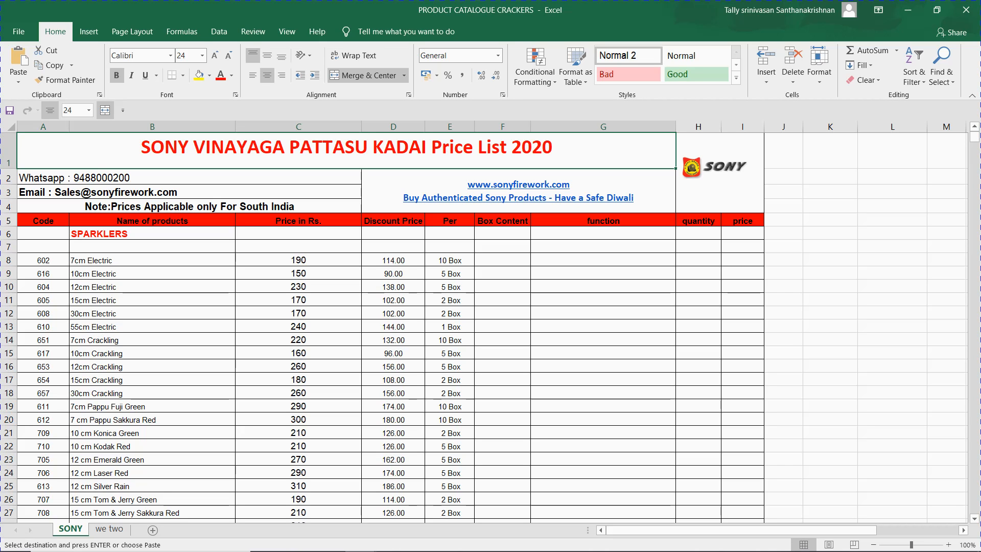
left_click(125, 260)
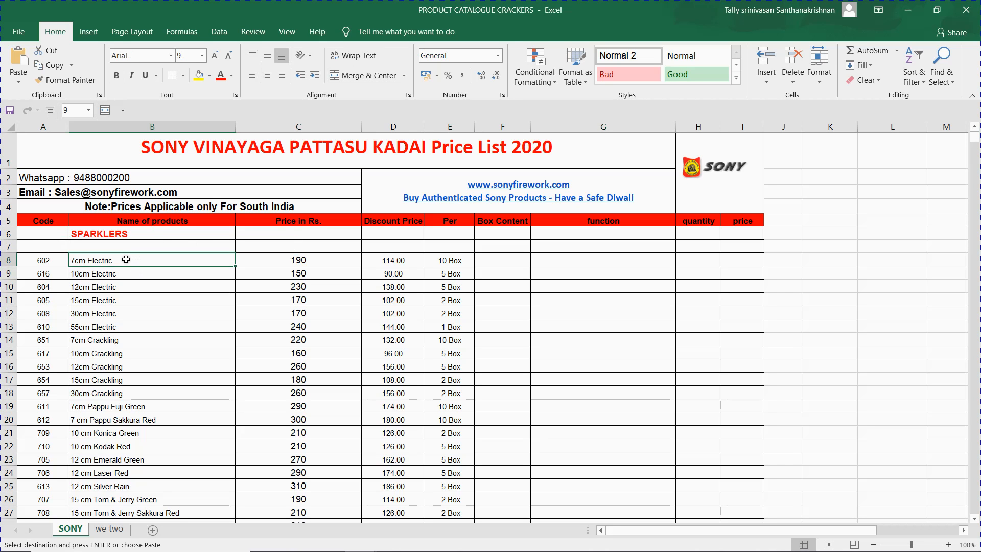
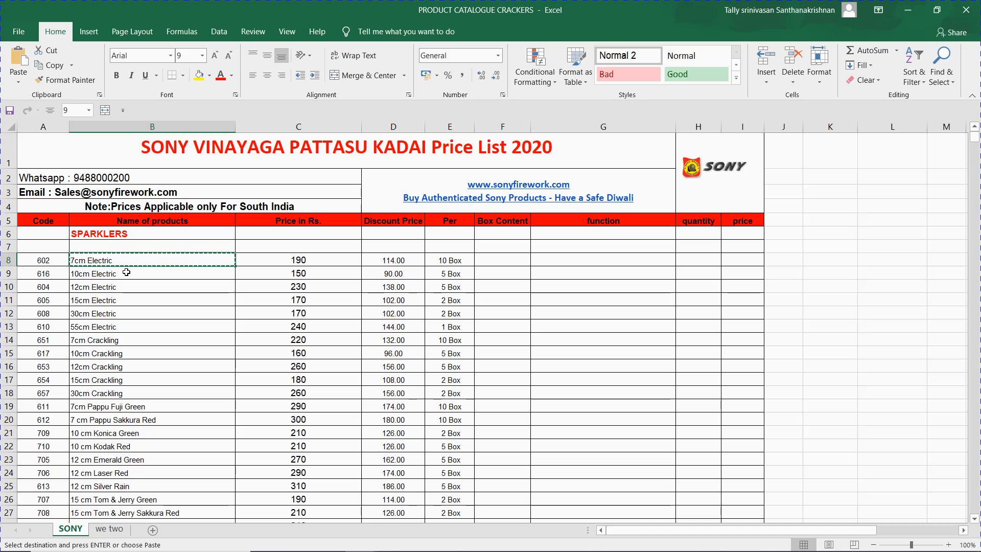
Step: Switch to Tally.ERP 9 and start a new single stock item named SVP 7cm Electric
key("alt+Tab")
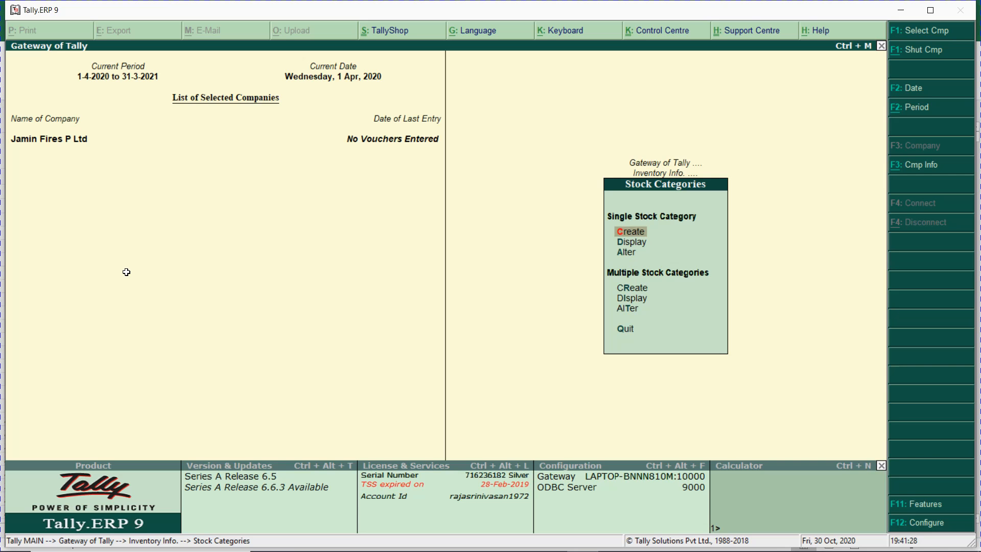
key("Escape")
key("Escape")
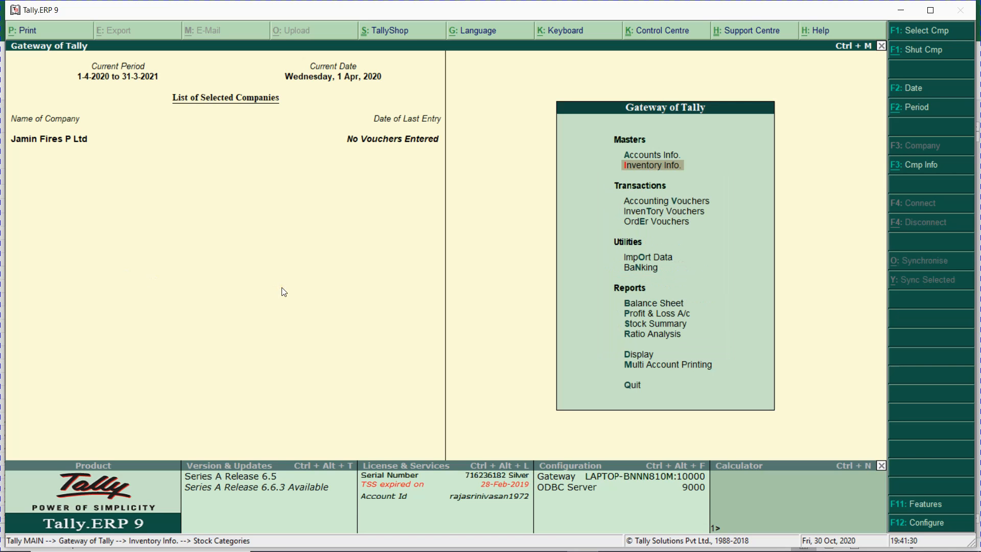
key("Return")
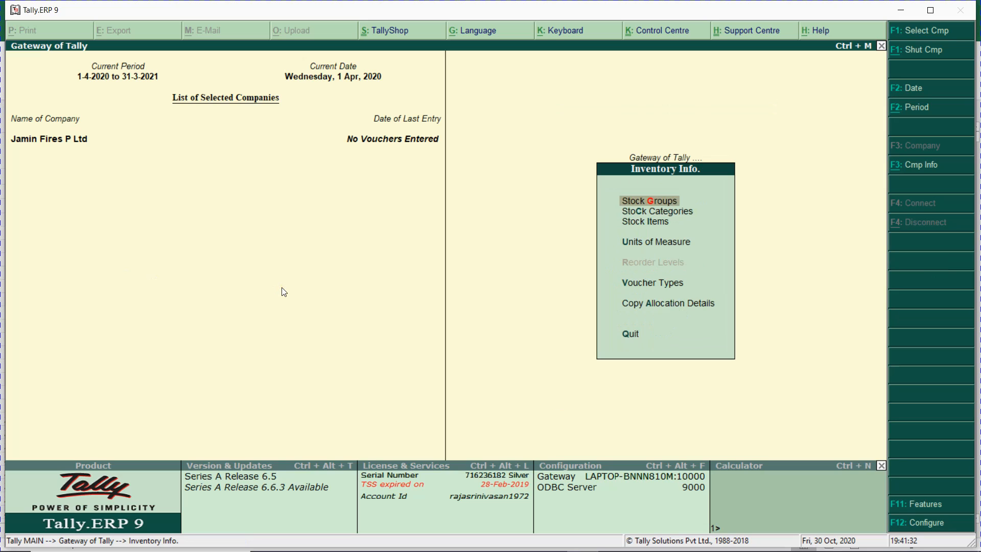
key("i")
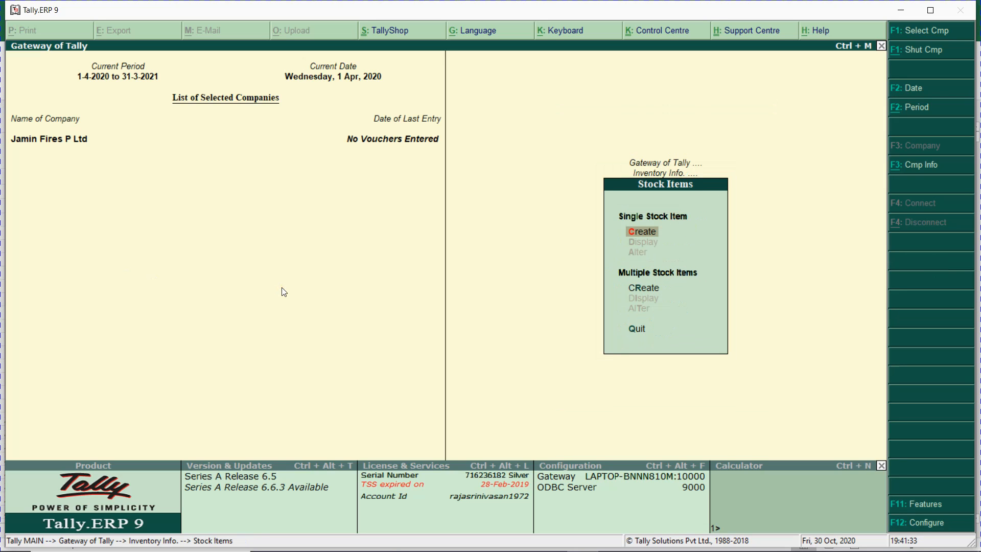
key("Return")
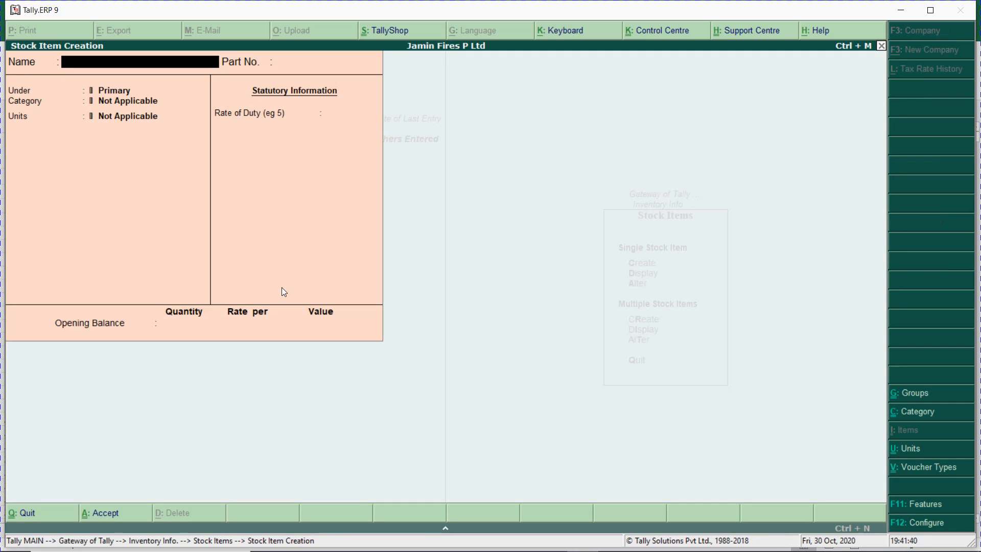
type("SVP 7cm Electric")
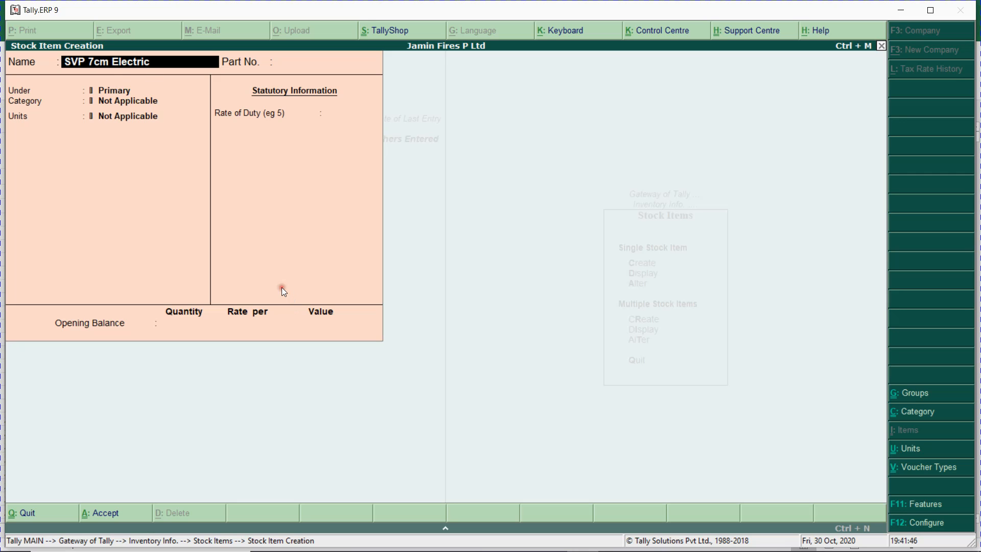
Step: Set the stock item's part number to 602, the code given for 7cm Electric in the Excel catalogue
key("Return")
key("BackSpace")
key("BackSpace")
key("BackSpace")
key("BackSpace")
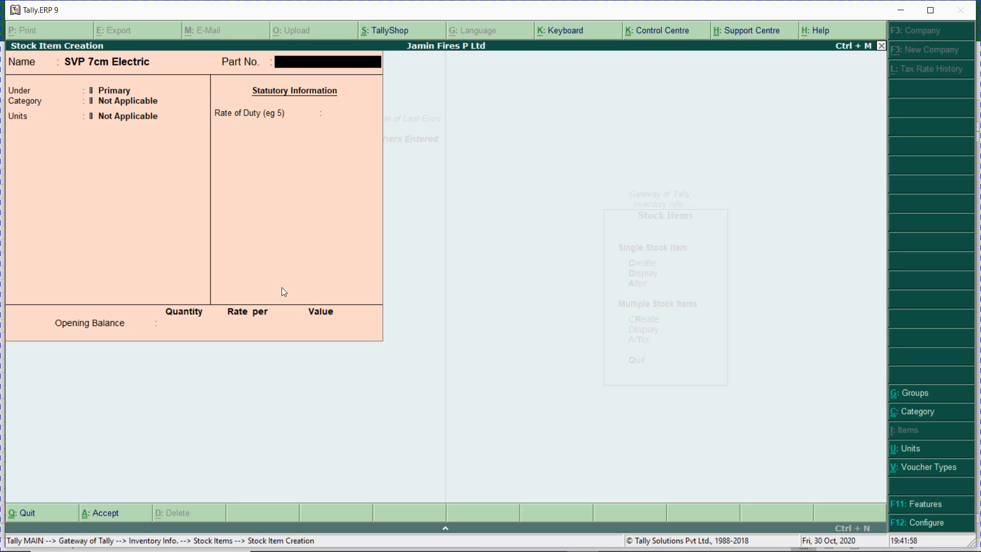
key("alt+Tab")
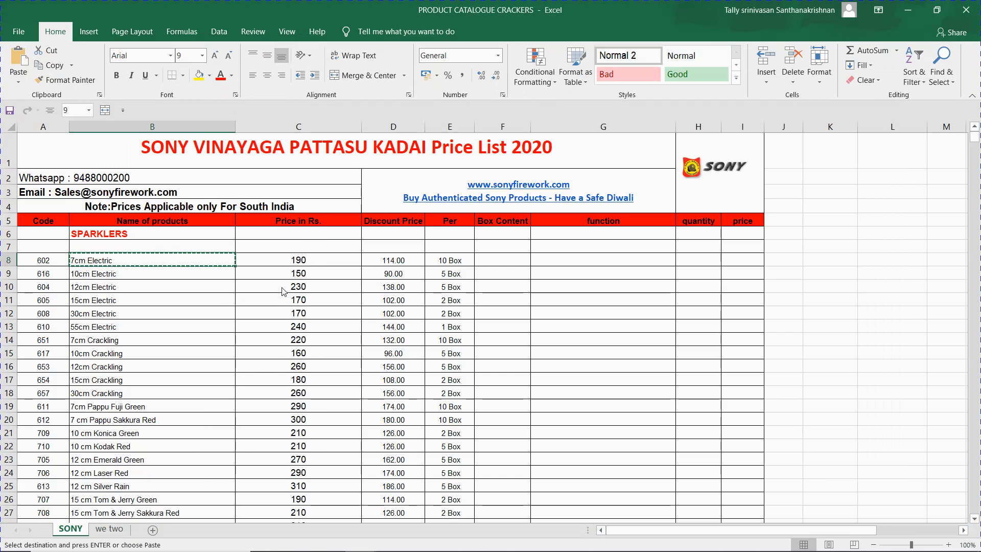
key("alt+Tab")
type("602")
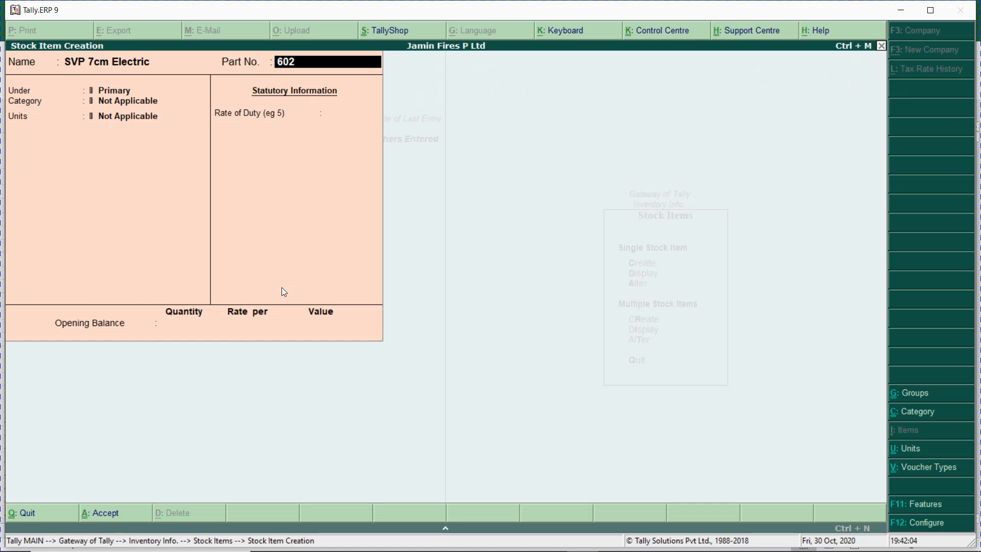
key("Return")
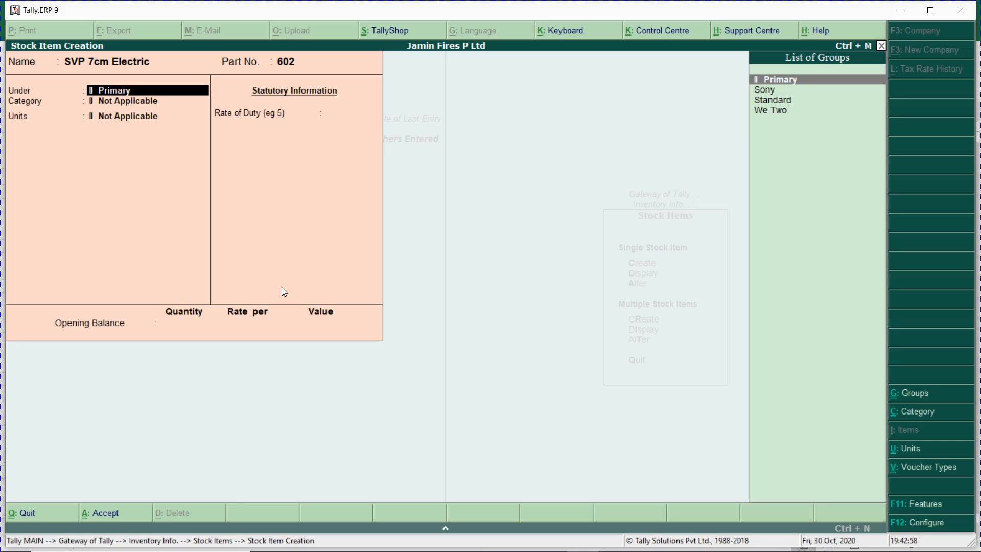
Step: Place the stock item under the Sony group and assign the category sony SPARKLERS
key("Down")
key("Return")
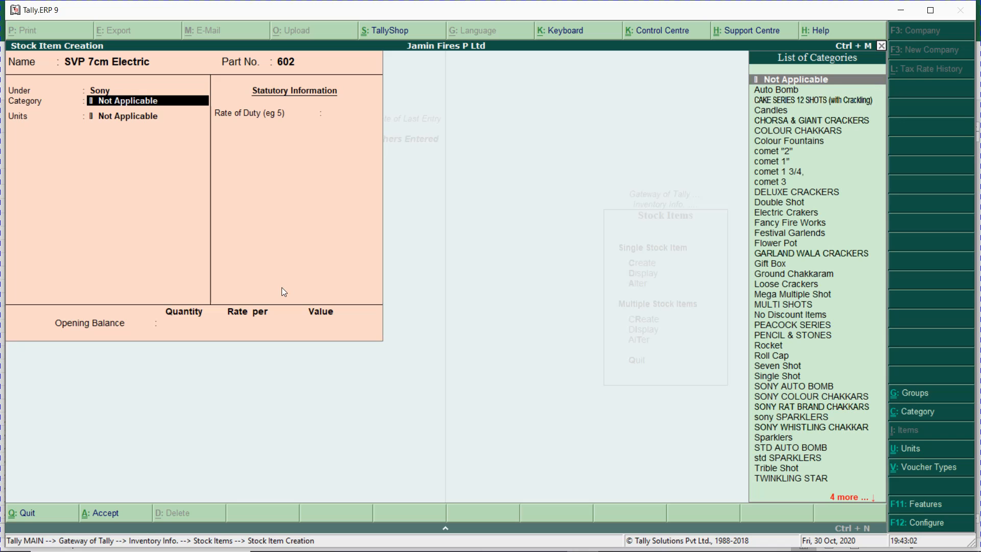
key("alt+Tab")
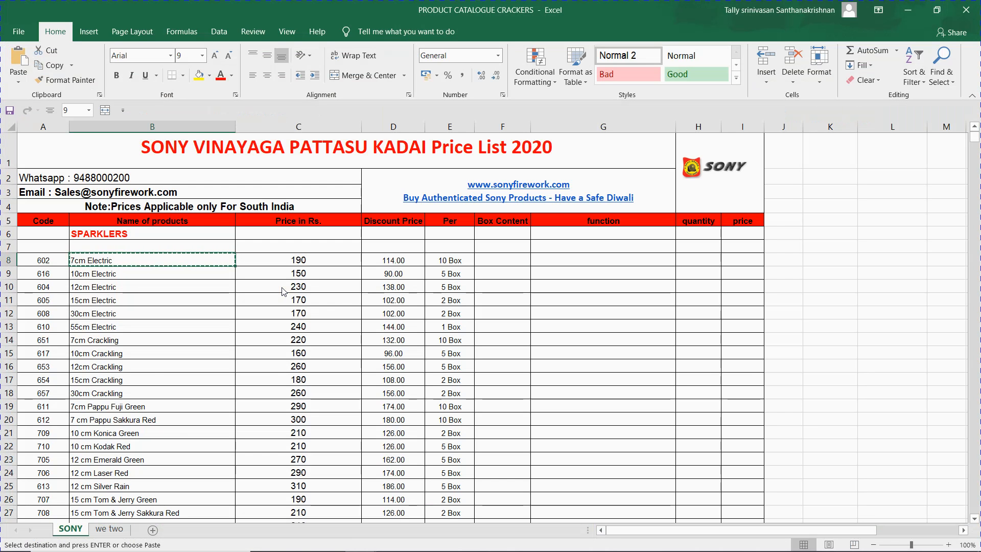
key("alt+Tab")
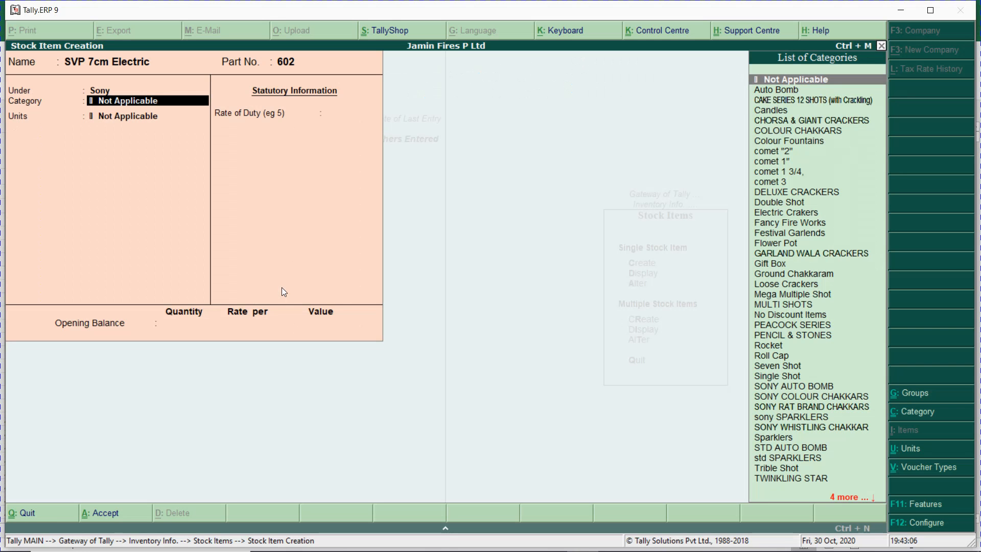
type("SONYSP")
key("Return")
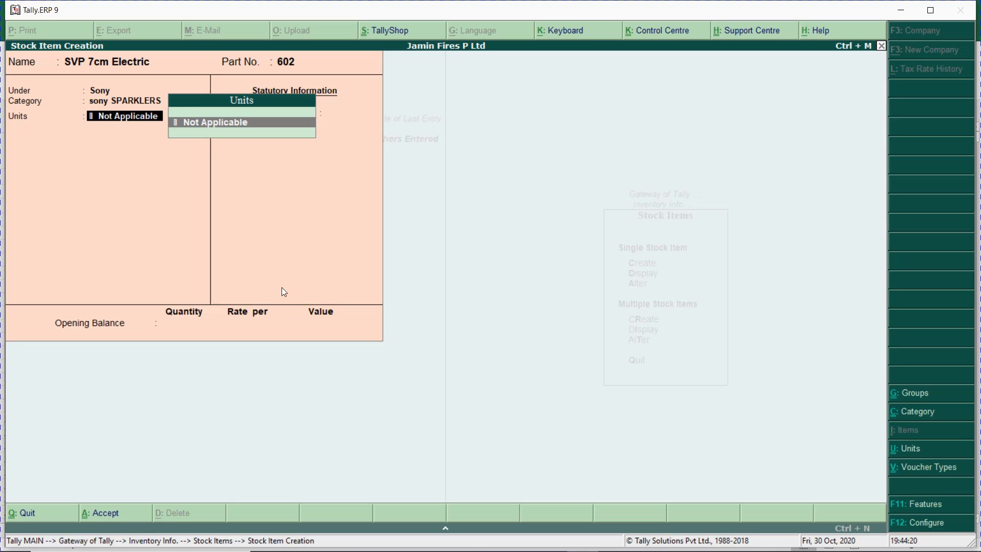
Step: Create a simple unit with symbol NOS and 0 decimal places, and assign it to the stock item
key("alt+c")
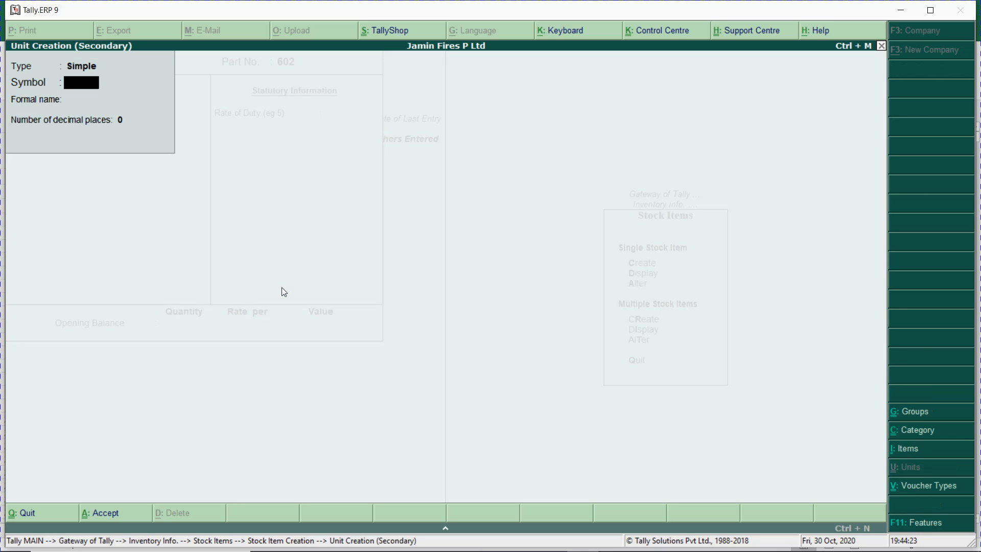
type("NOS")
key("Return")
key("Return")
key("Return")
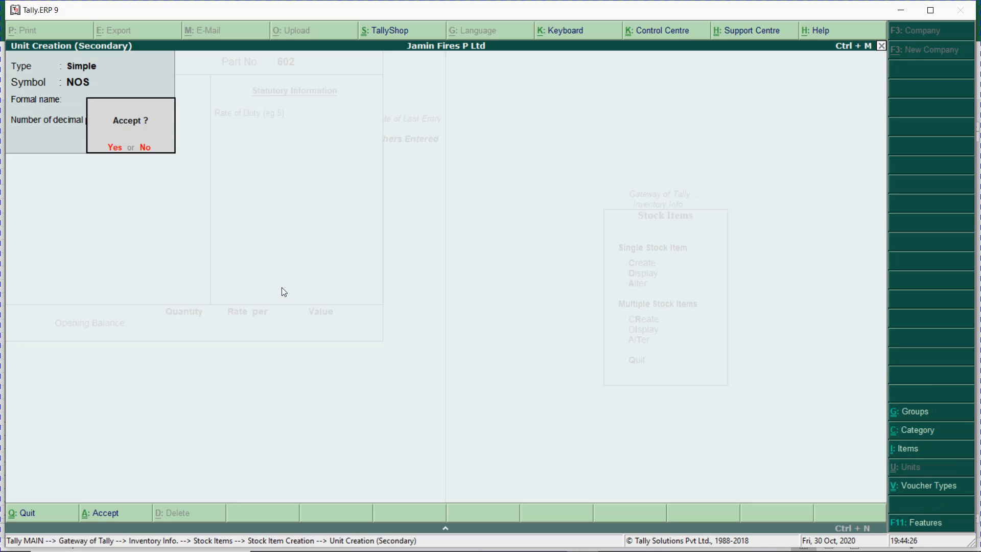
key("Return")
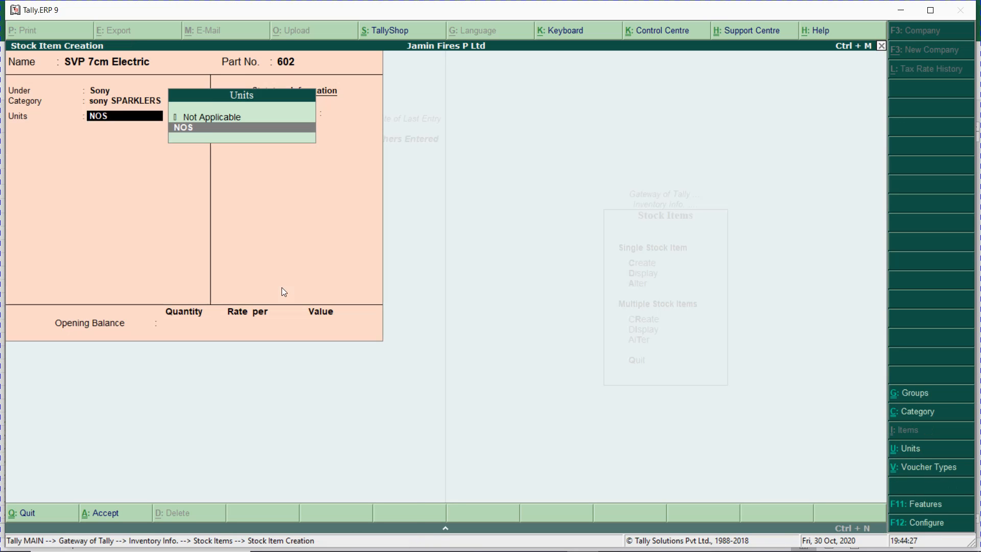
key("Return")
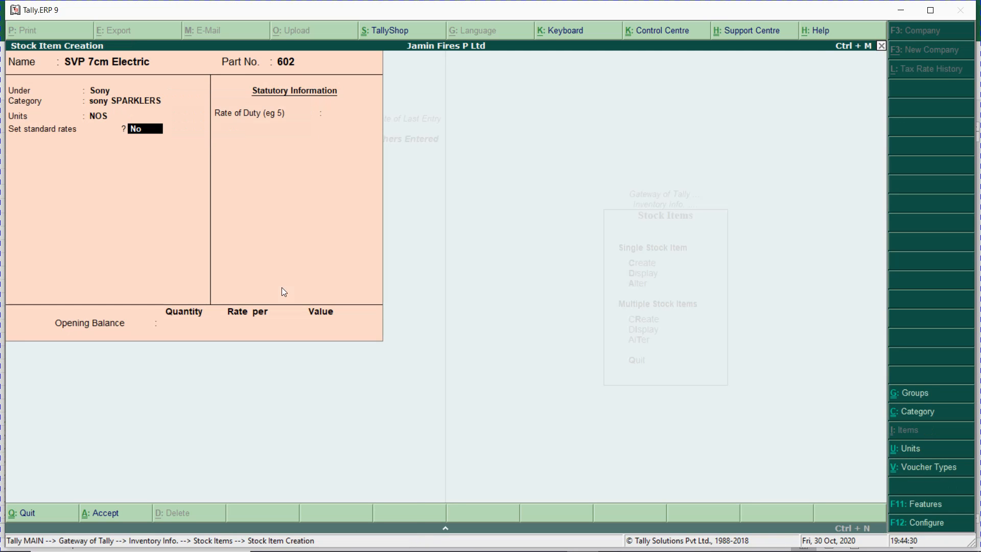
Step: Enable standard rates and set the standard cost to 114 per NOS from 1-Apr-2020, using the catalogue's discount price
type("Y")
key("Return")
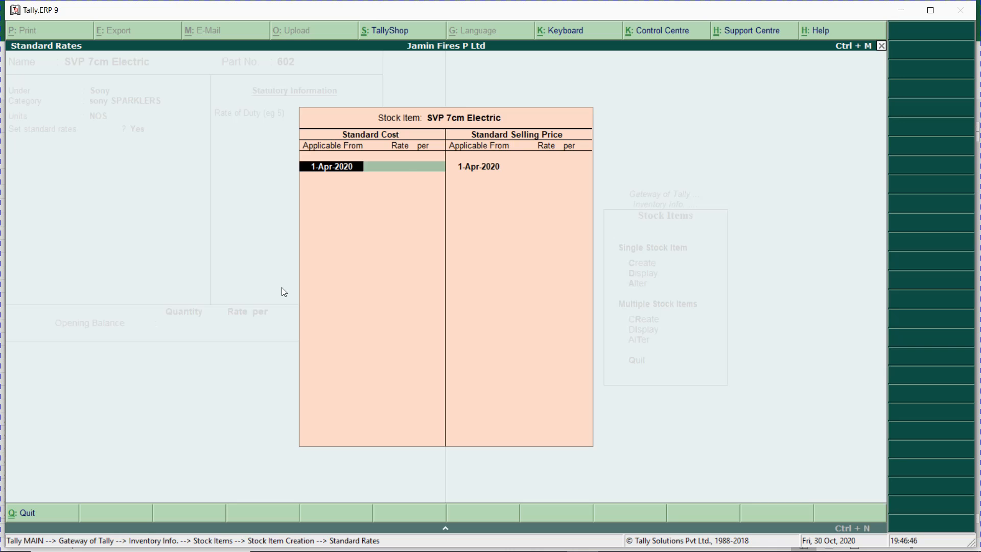
key("Return")
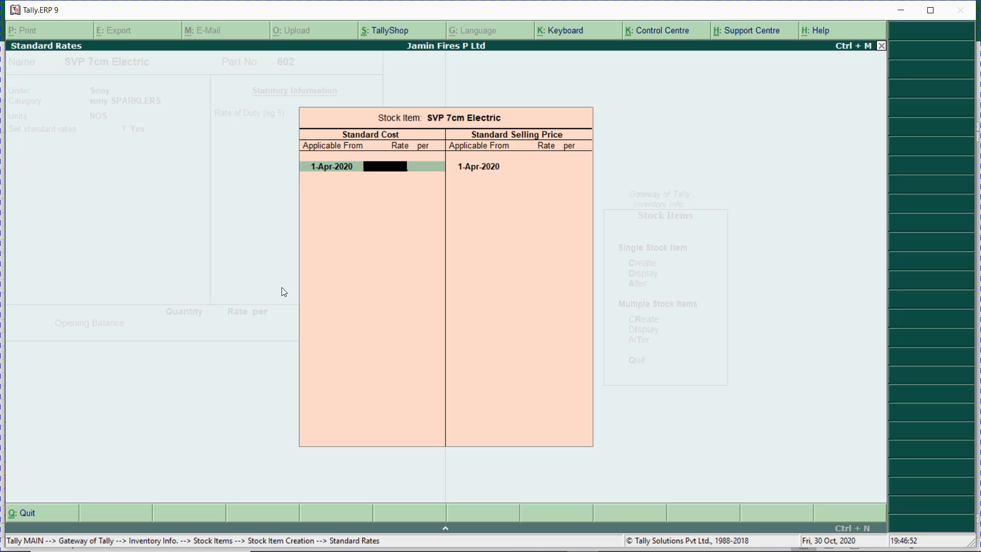
key("alt+Tab")
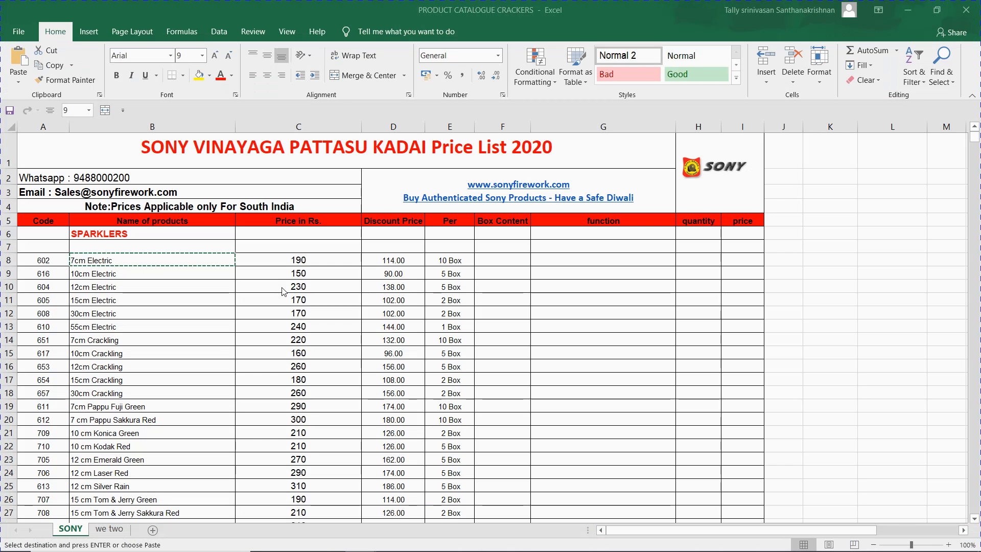
key("Right")
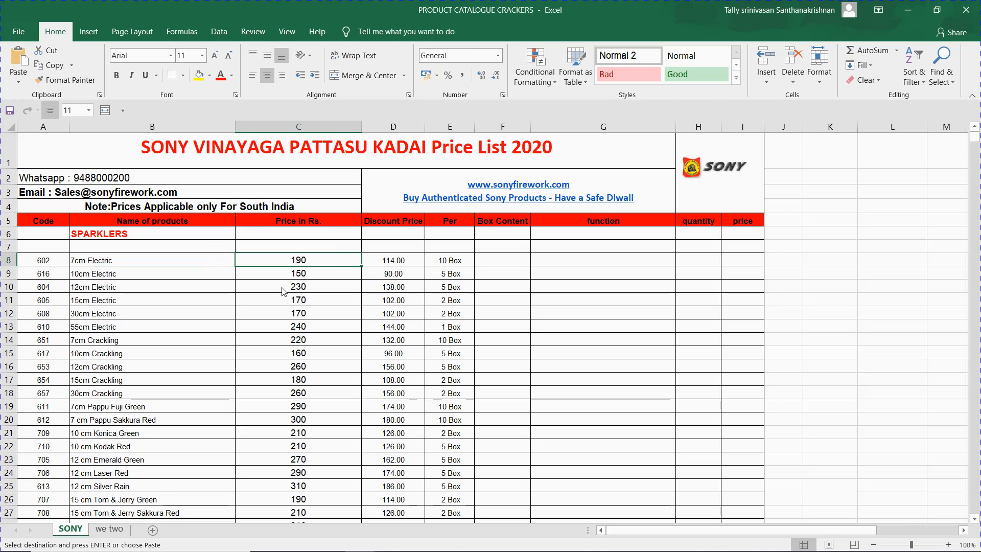
key("Right")
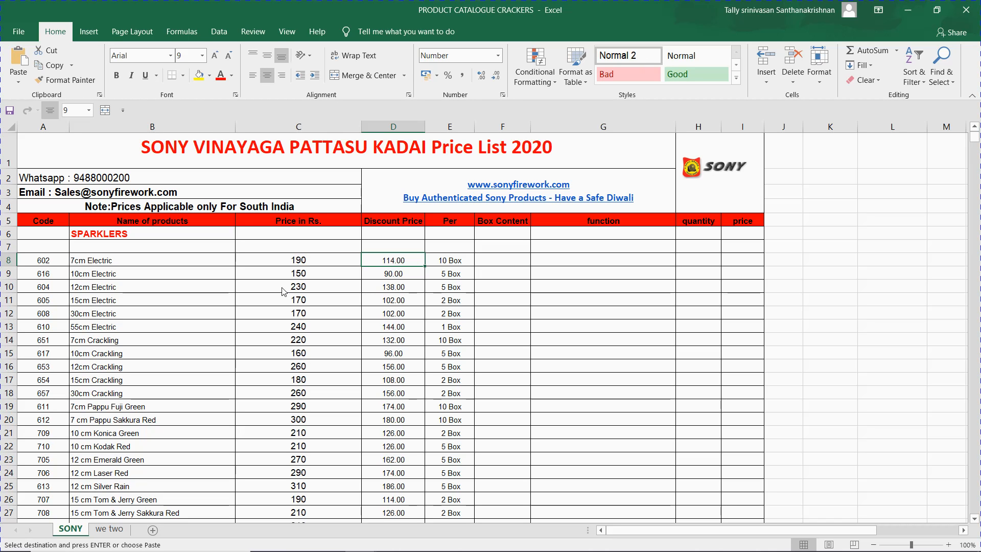
key("alt+Tab")
key("alt+Tab")
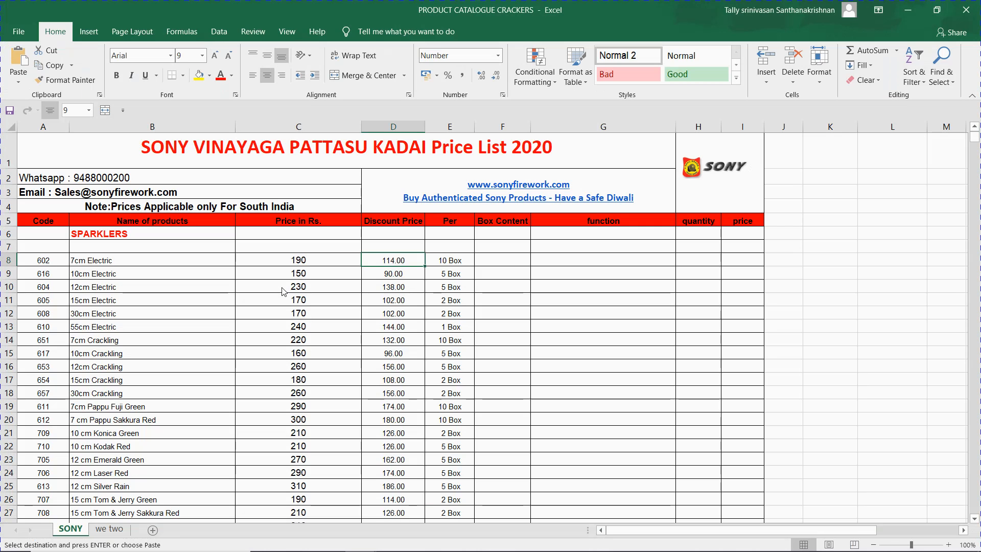
key("alt+Tab")
type("114")
key("Return")
key("Return")
key("Return")
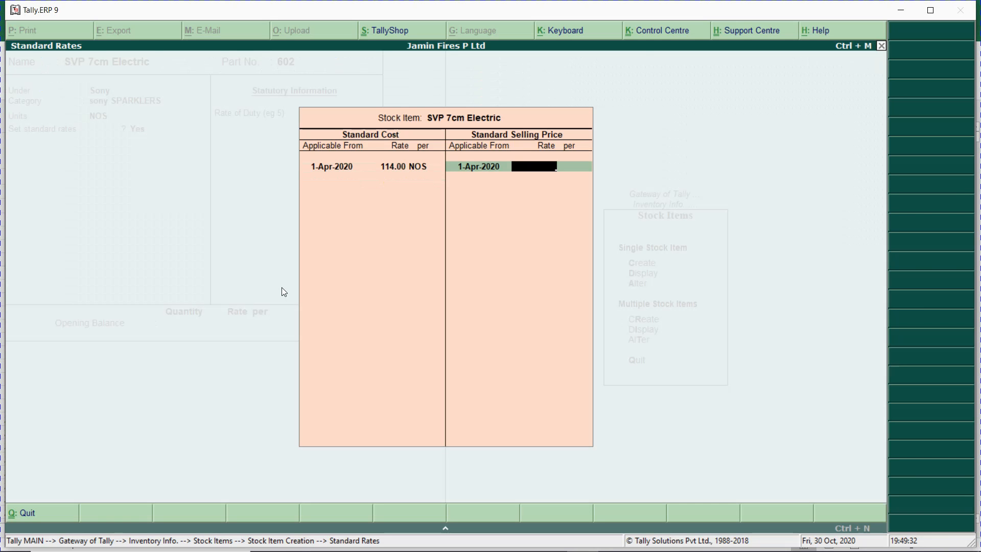
Step: Set the standard selling price to 150 from 1-Apr-2020, leave the duty rate at 0 and save the stock item
key("alt+Tab")
key("alt+Tab")
type("150")
key("Return")
key("Return")
key("Return")
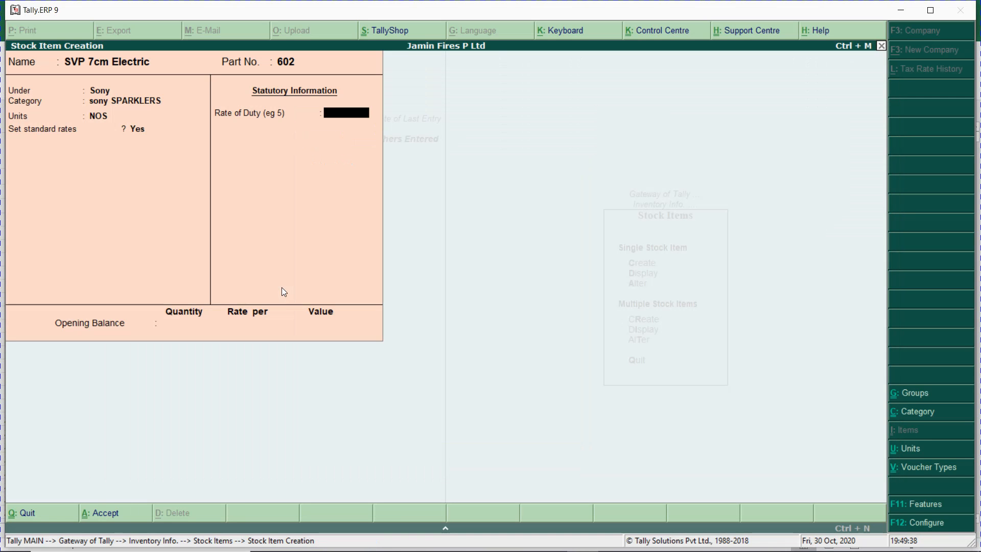
key("Return")
key("Return")
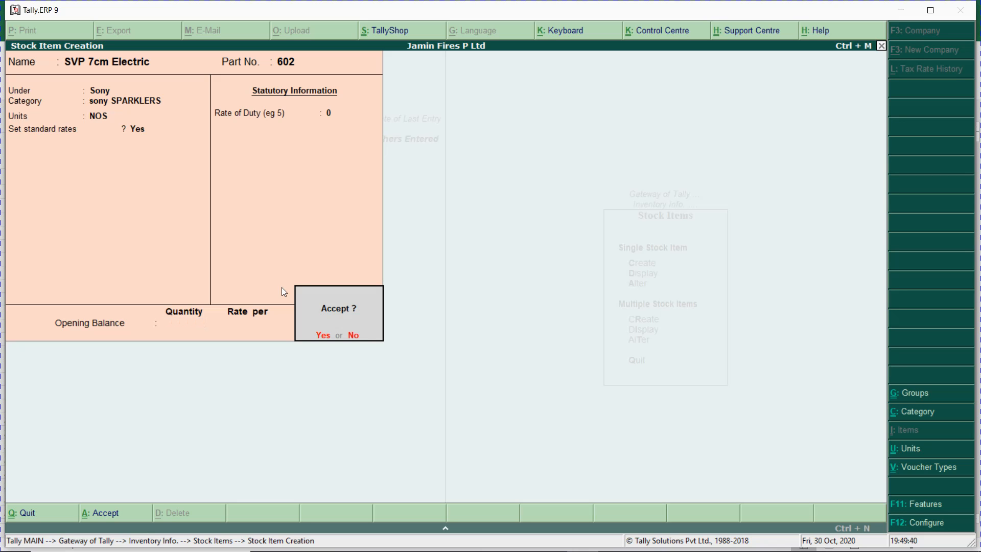
key("Return")
Step: Look up the product after 7cm Electric in the Excel catalogue and name the new stock item SONY 10cm Electric in Tally.ERP 9
key("alt+Tab")
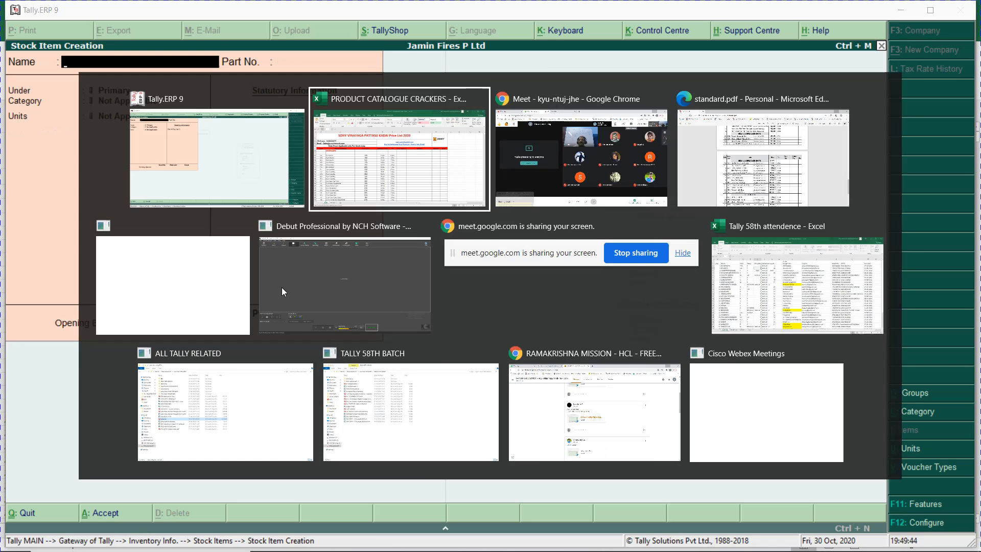
key("Down")
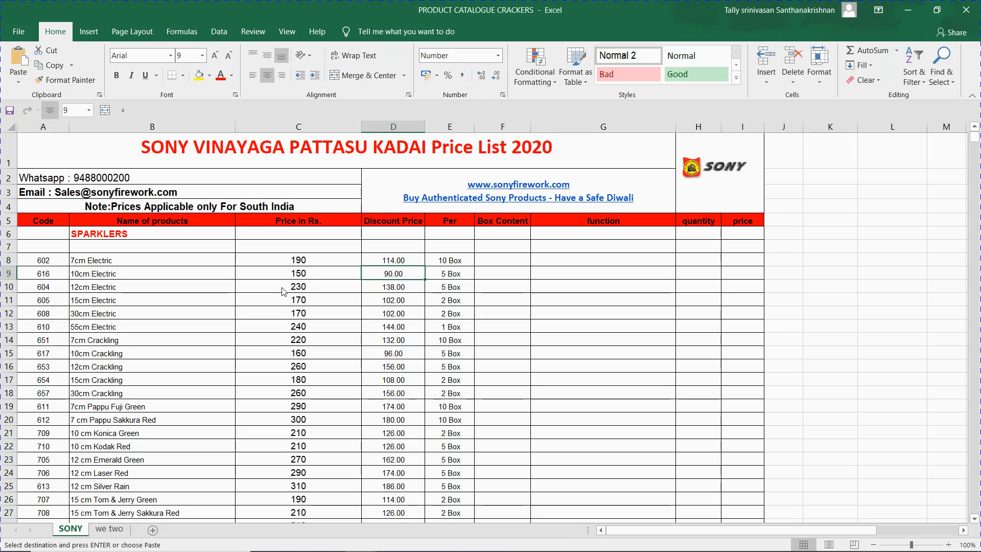
key("Left")
key("Left")
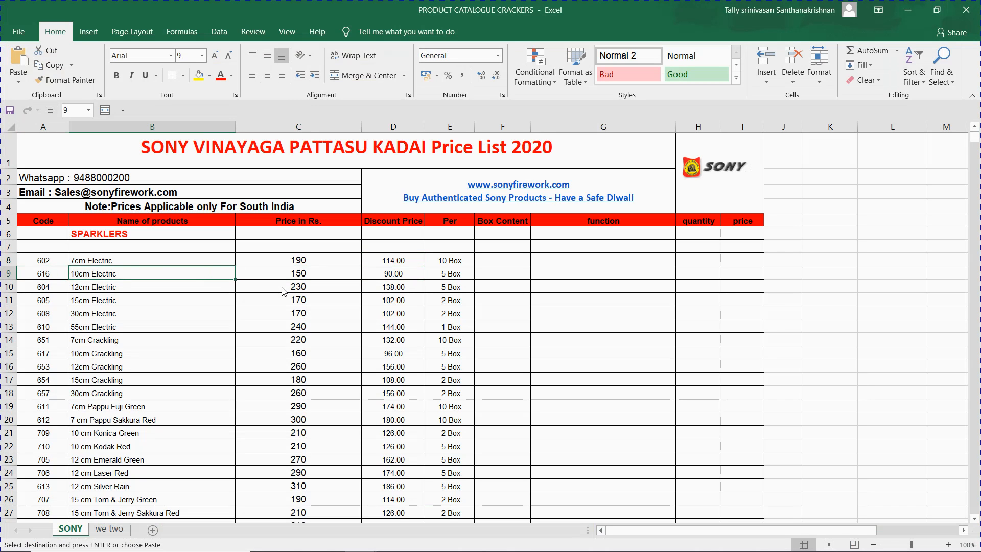
key("alt+Tab")
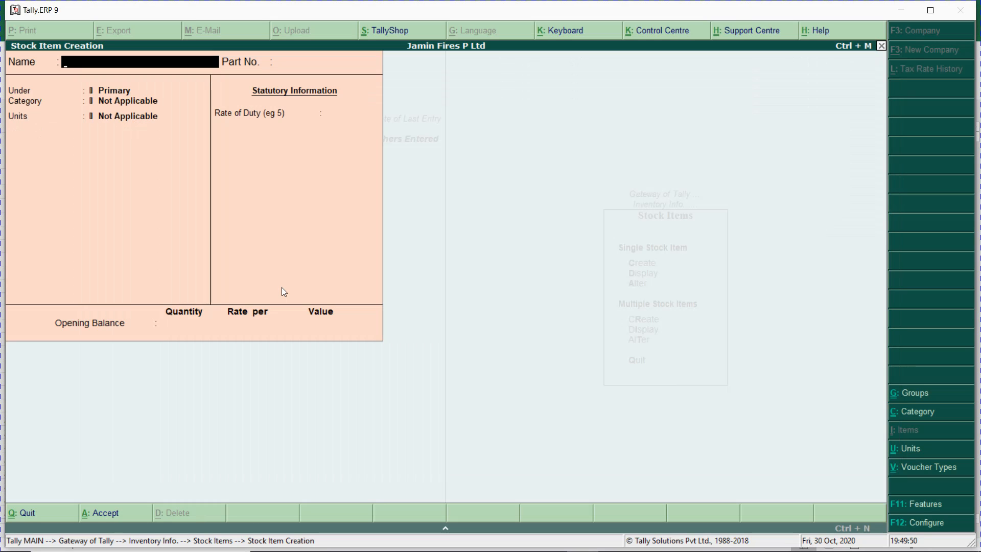
type("SONY 10cm Electric")
key("Return")
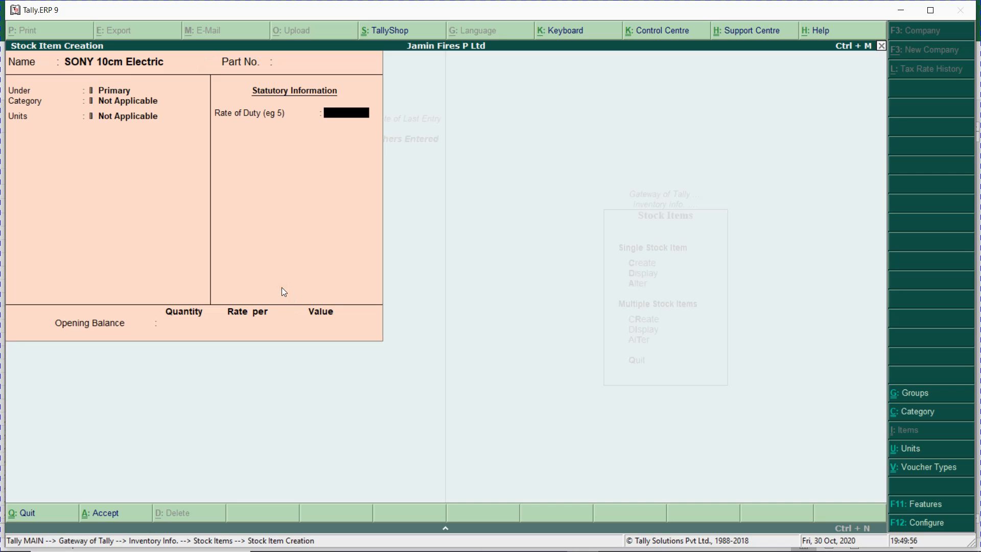
Step: Enter the catalogue code 616 as the part number and place the stock item under the Sony group
key("Return")
key("BackSpace")
key("BackSpace")
key("BackSpace")
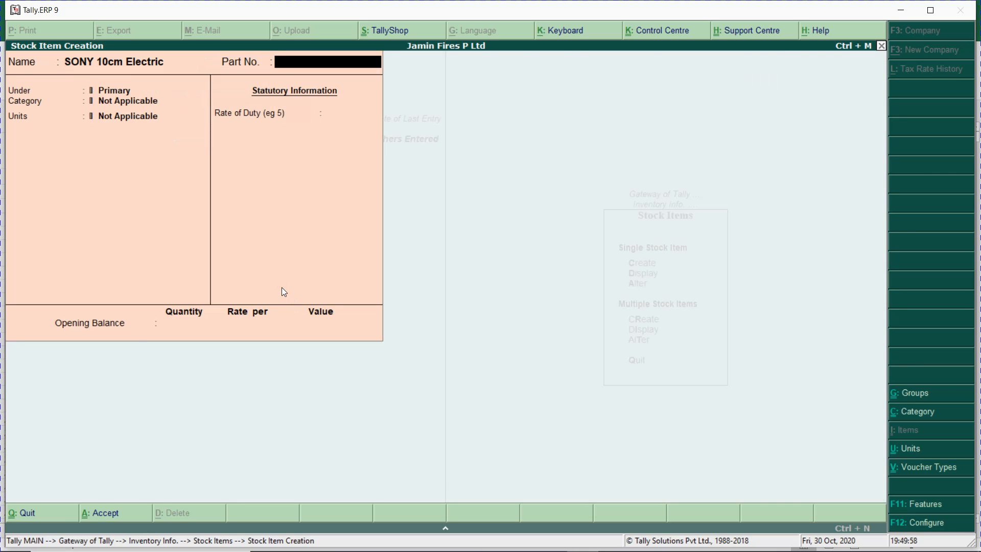
key("alt+Tab")
key("alt+Tab")
type("616")
key("Return")
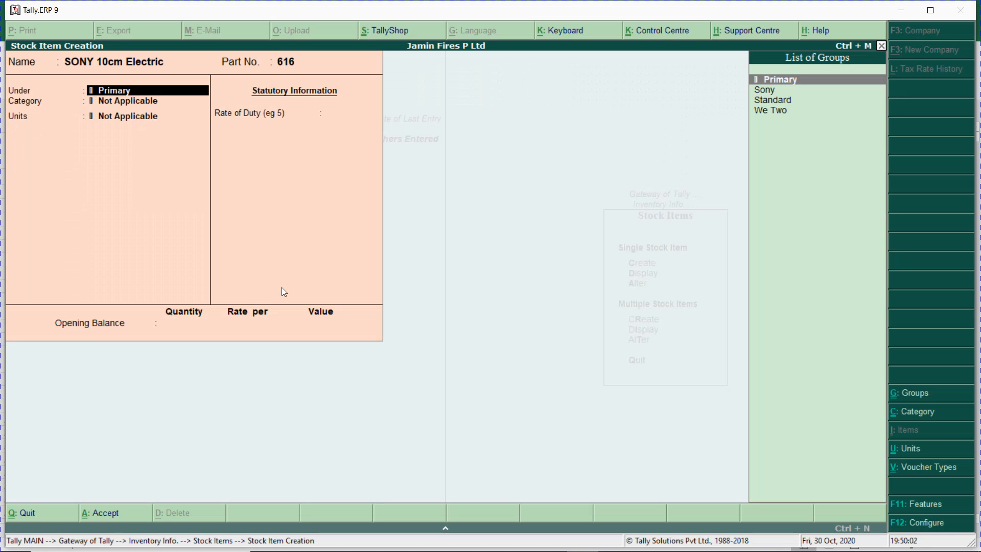
key("Down")
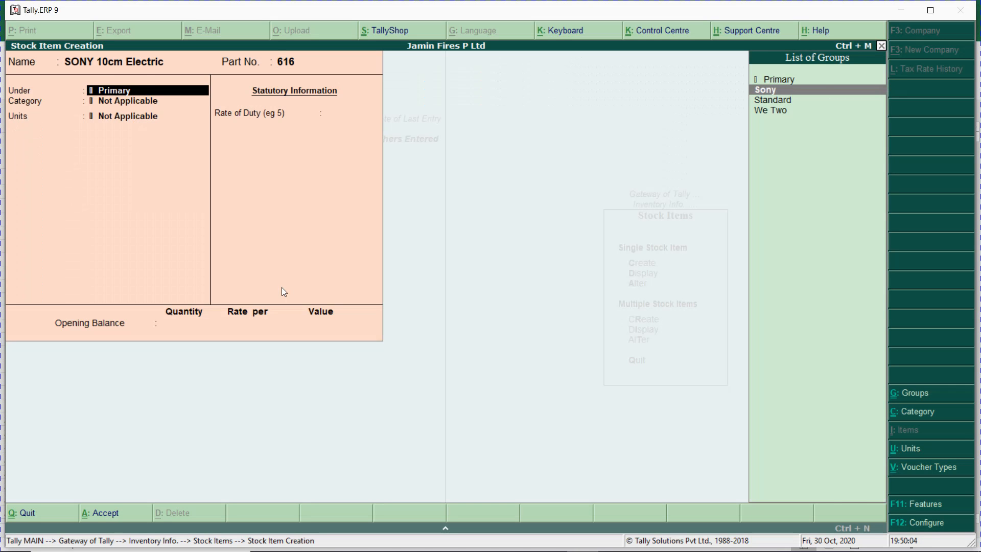
key("Return")
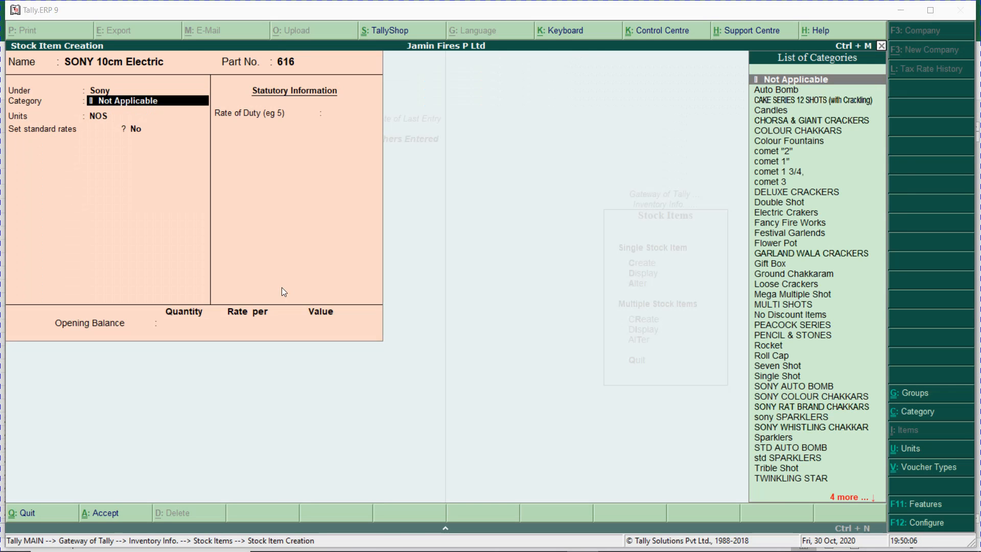
key("alt+Tab")
key("alt+Tab")
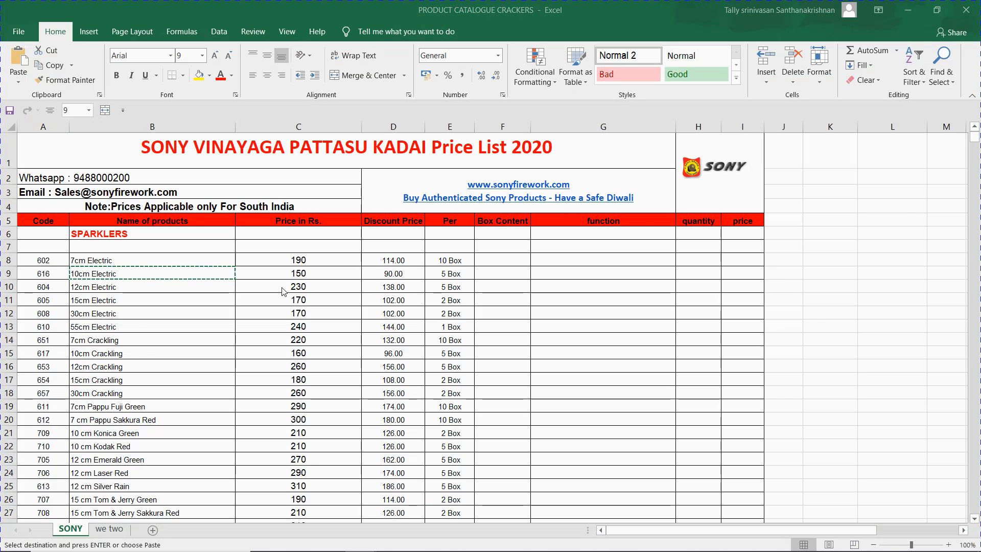
type("SONY")
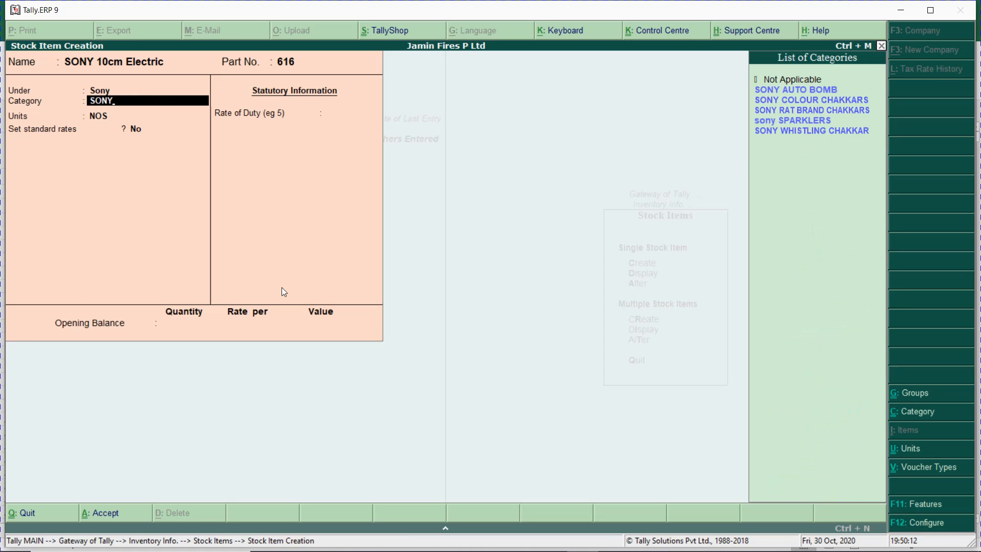
key("Down")
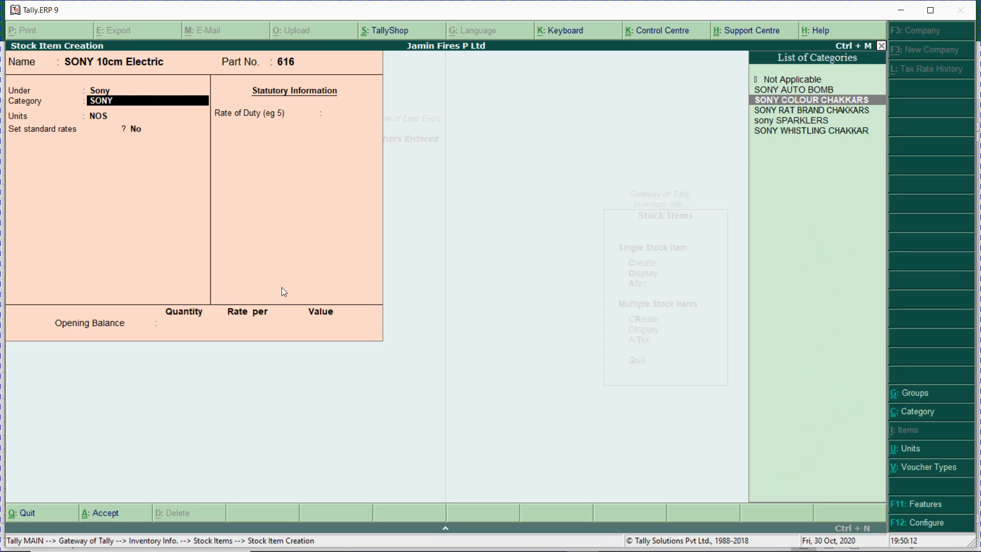
key("Down")
key("Down")
key("Up")
key("Up")
key("Up")
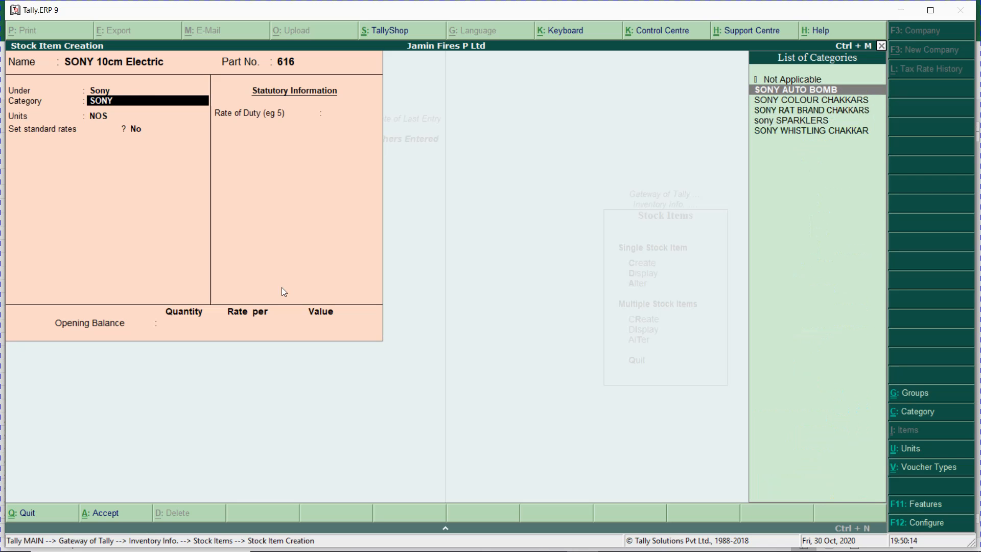
key("BackSpace")
key("BackSpace")
key("BackSpace")
key("BackSpace")
Step: Assign the category sony SPARKLERS to the stock item and keep NOS as its unit
type("SPA")
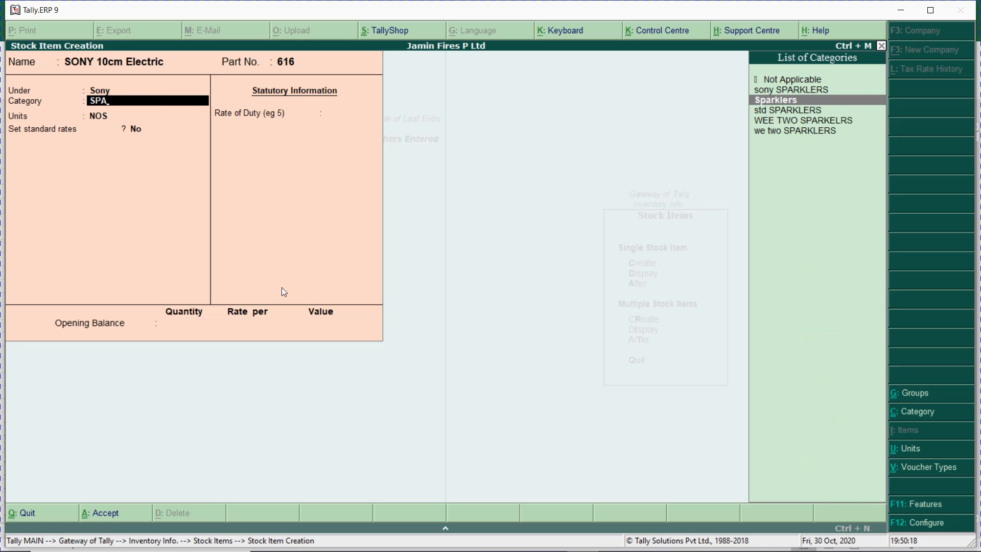
key("Up")
key("Return")
key("Return")
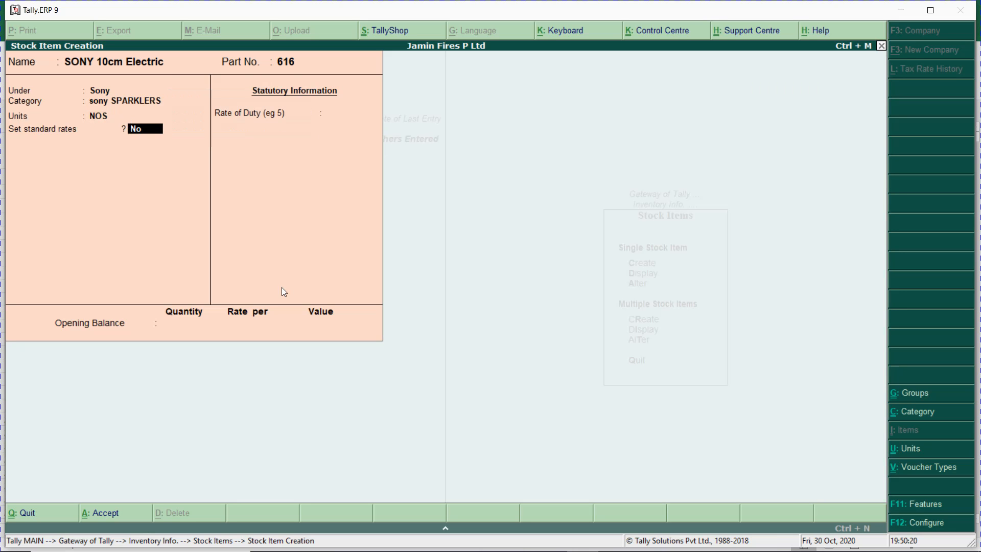
Step: Enable standard rates and set the standard cost to 90 from 1-Apr-2020, using the catalogue's discount price for 10cm Electric
key("y")
key("Return")
key("Return")
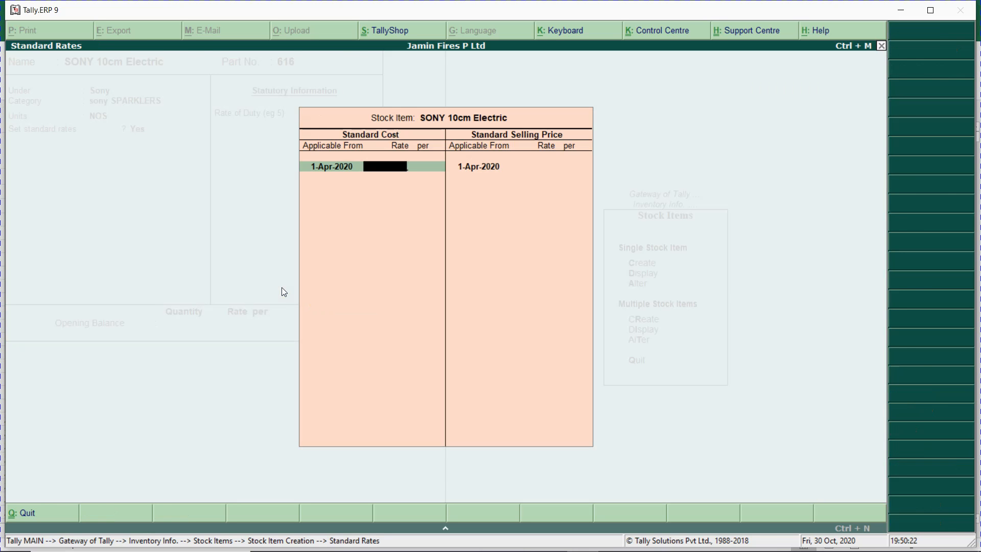
key("alt+Tab")
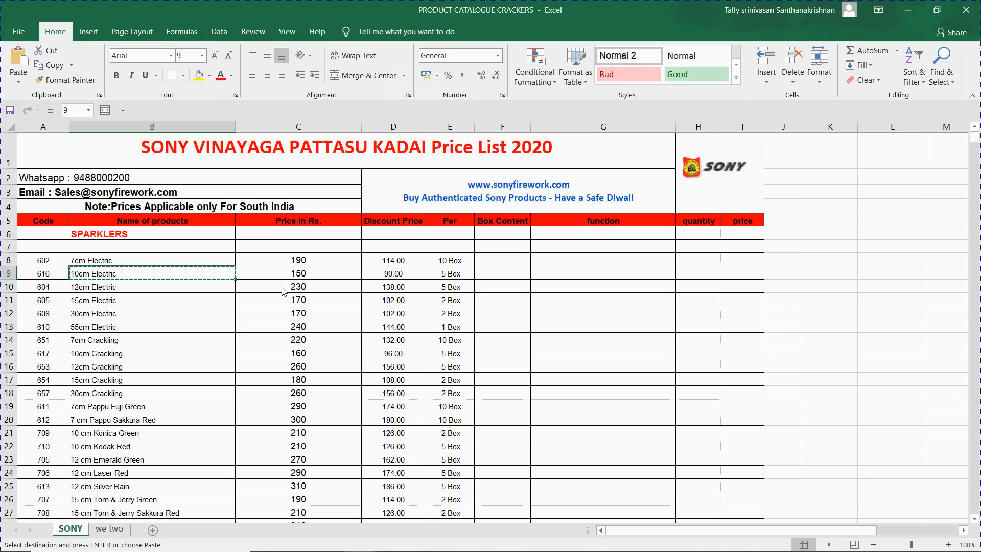
key("alt+Tab")
type("90")
key("Return")
key("Return")
key("Return")
key("Return")
Step: Set the standard selling price to 130 from 1-Apr-2020, leave the duty rate at 0 and save SONY 10cm Electric
type("130")
key("Return")
key("Return")
key("Return")
key("Return")
key("Return")
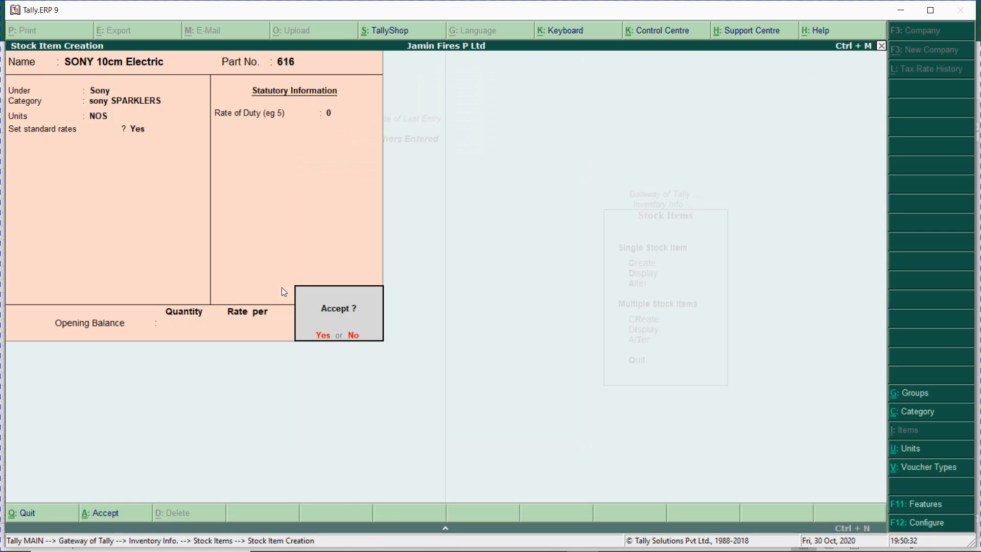
key("Return")
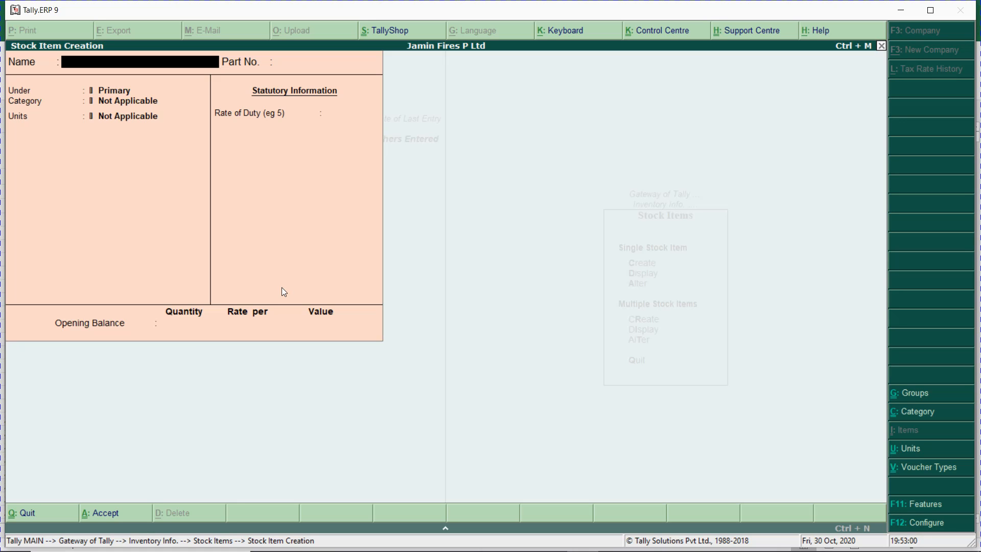
Step: Leave stock item creation and return to the main Gateway of Tally menu without quitting the program
key("Escape")
key("Return")
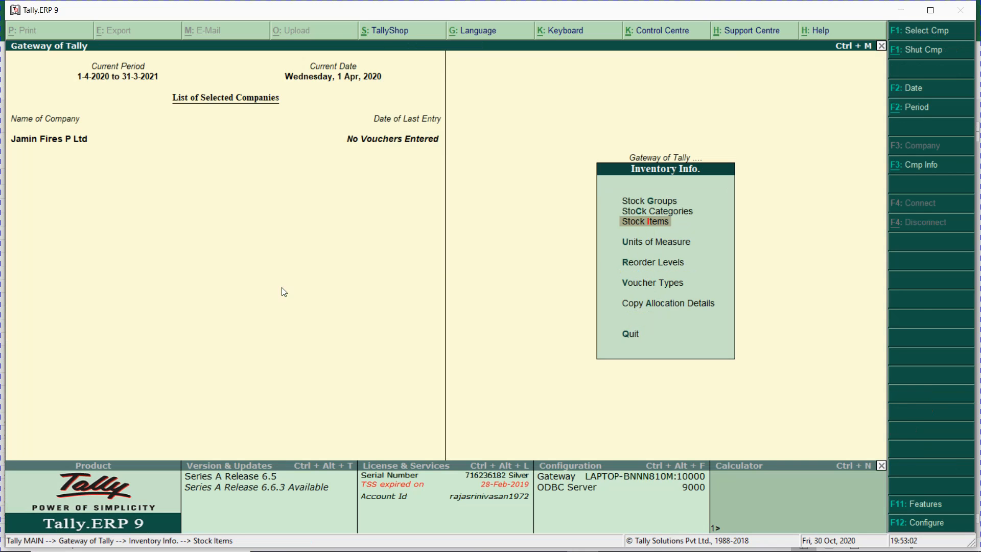
key("Escape")
key("Escape")
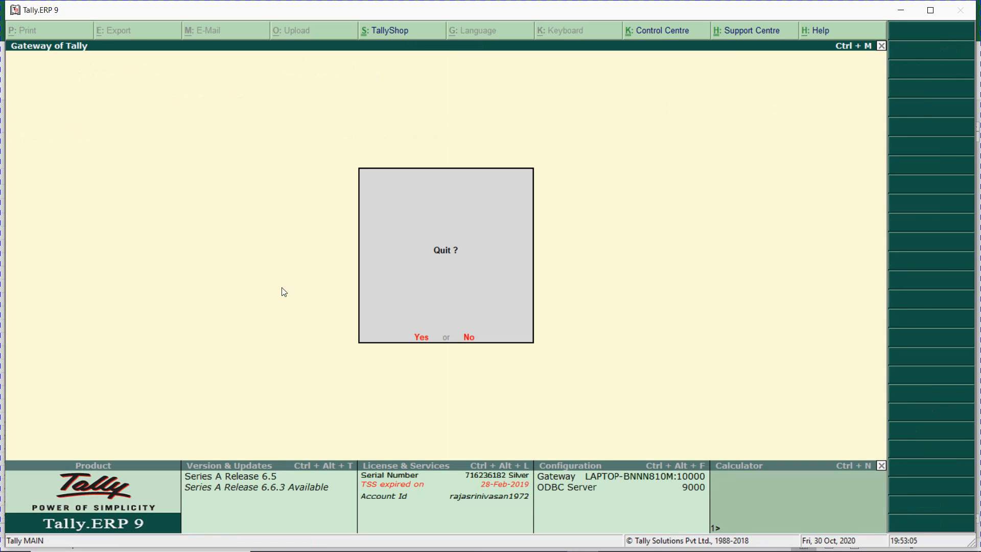
key("Escape")
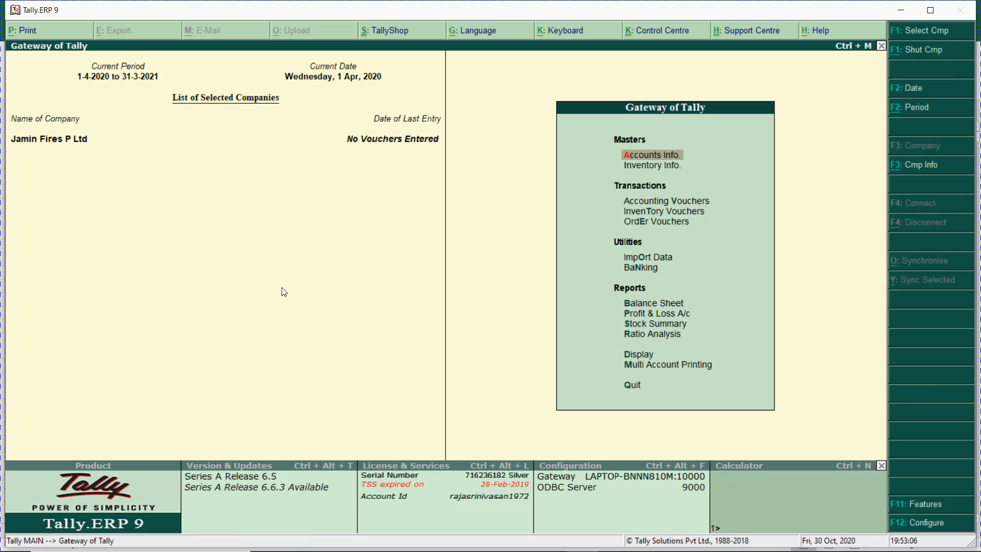